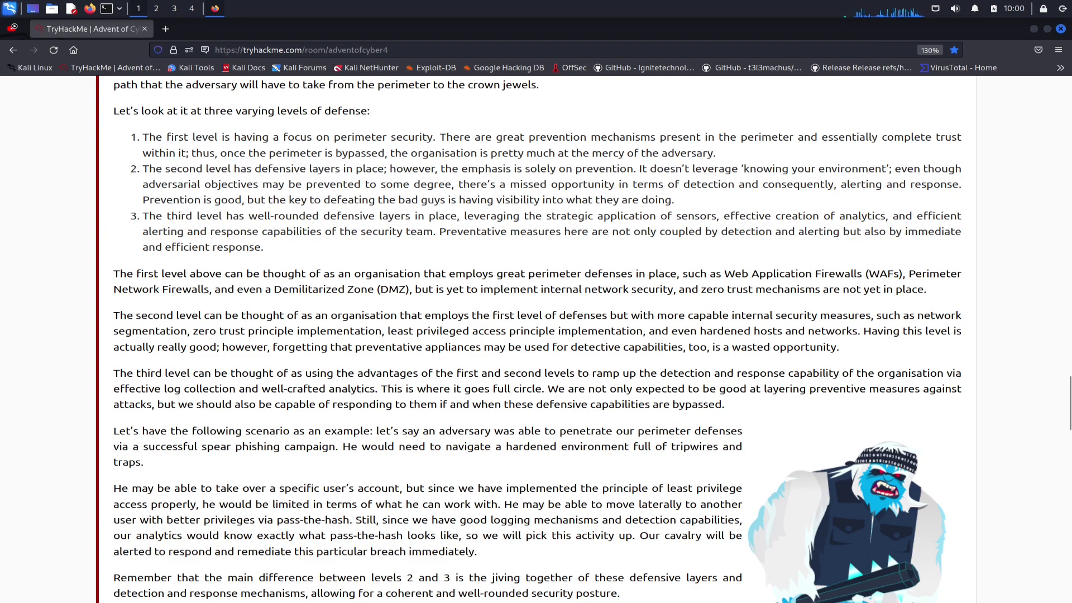
Skim the Day 23 task text and questions, then launch the Mission ELF-Possible site via View Site.
{"action": "scroll", "coordinate": [536, 335], "scroll_direction": "down", "scroll_amount": 5}
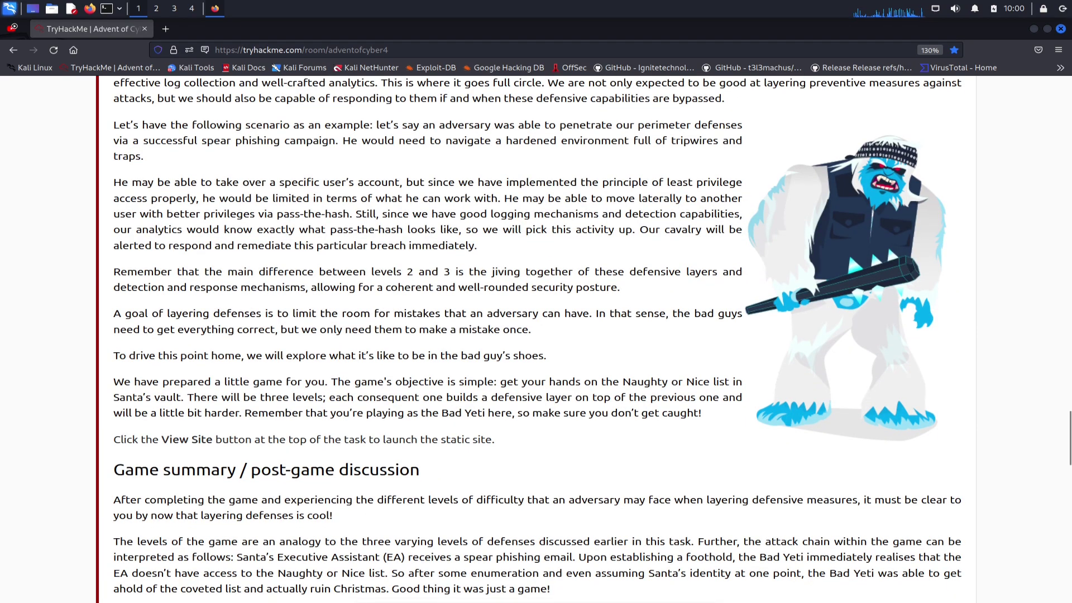
{"action": "scroll", "coordinate": [536, 335], "scroll_direction": "down", "scroll_amount": 3}
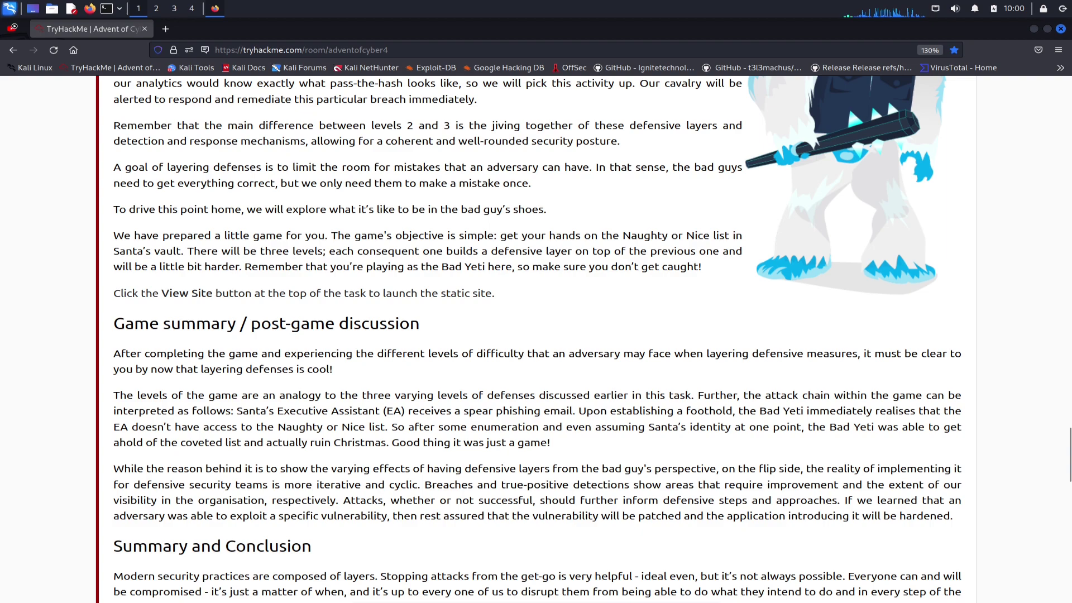
{"action": "scroll", "coordinate": [536, 335], "scroll_direction": "down", "scroll_amount": 1}
{"action": "scroll", "coordinate": [536, 335], "scroll_direction": "down", "scroll_amount": 1}
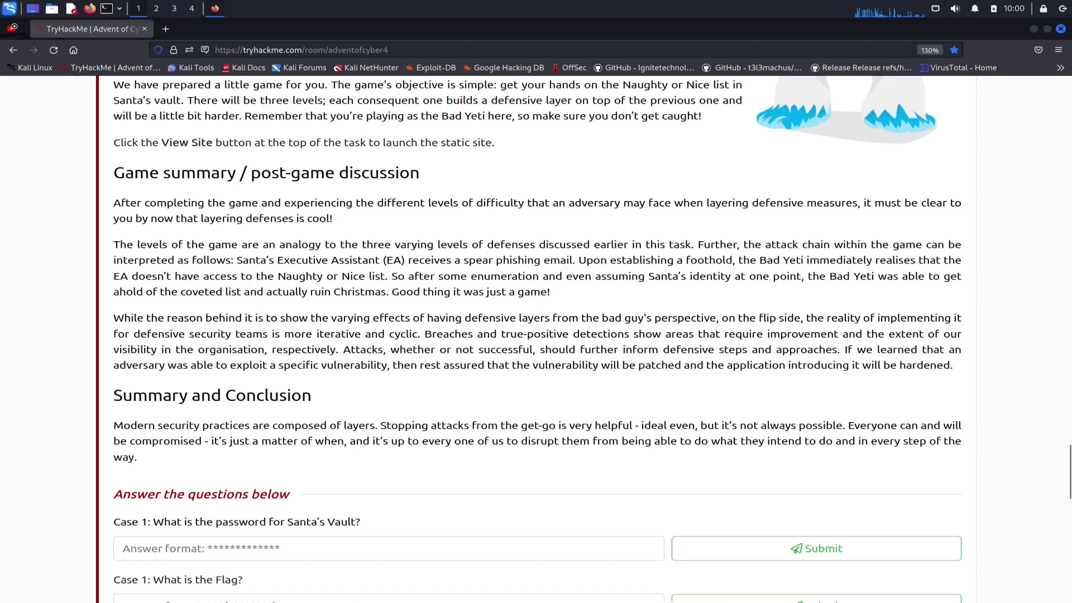
{"action": "scroll", "coordinate": [536, 335], "scroll_direction": "down", "scroll_amount": 15}
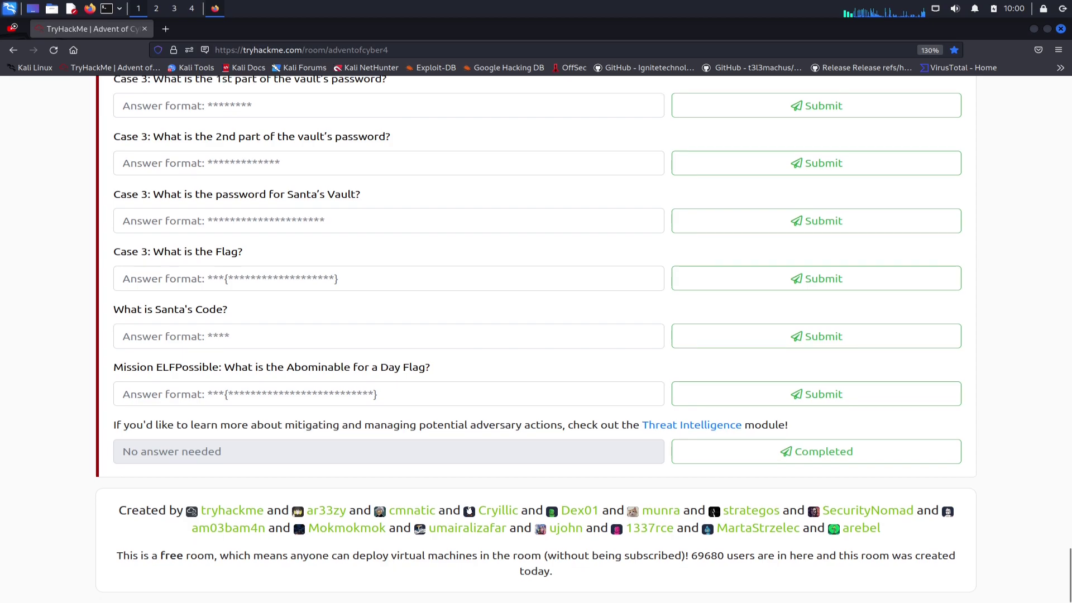
{"action": "scroll", "coordinate": [536, 335], "scroll_direction": "up", "scroll_amount": 10}
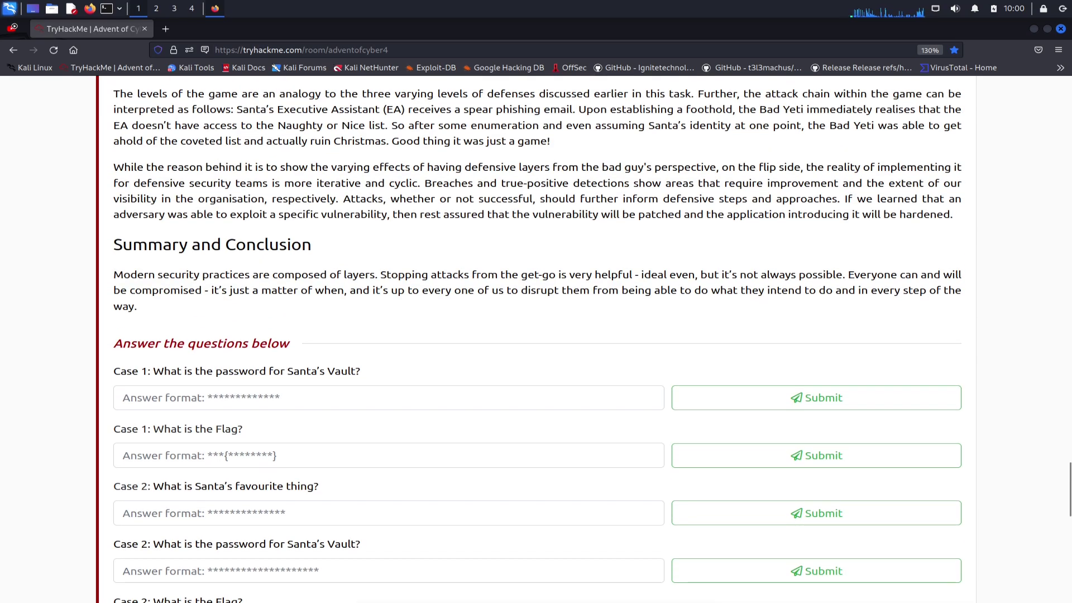
{"action": "scroll", "coordinate": [536, 335], "scroll_direction": "up", "scroll_amount": 15}
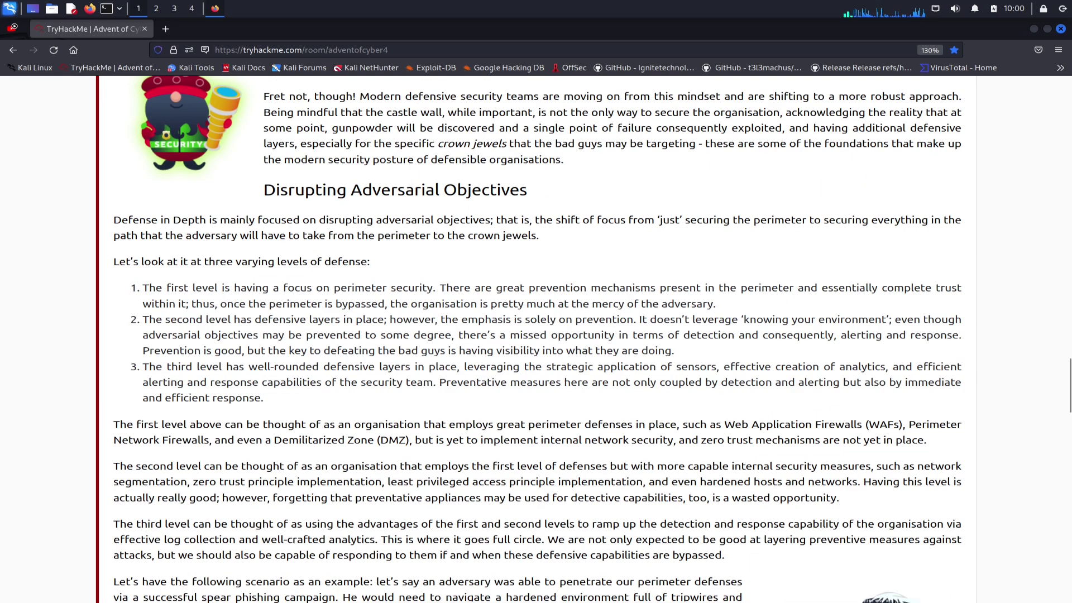
{"action": "scroll", "coordinate": [536, 336], "scroll_direction": "up", "scroll_amount": 4}
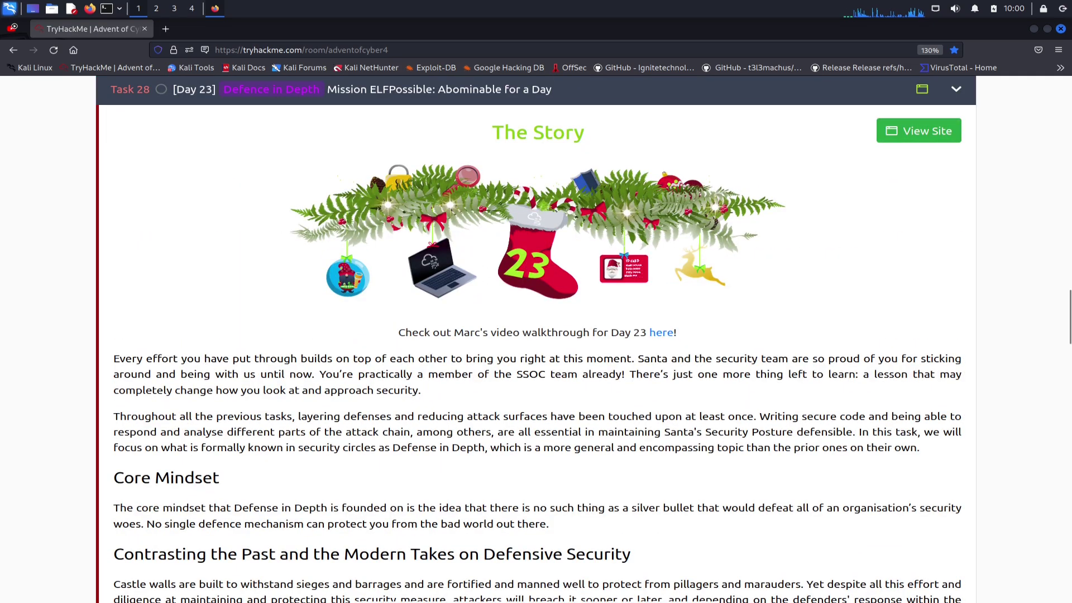
{"action": "left_click", "coordinate": [918, 131]}
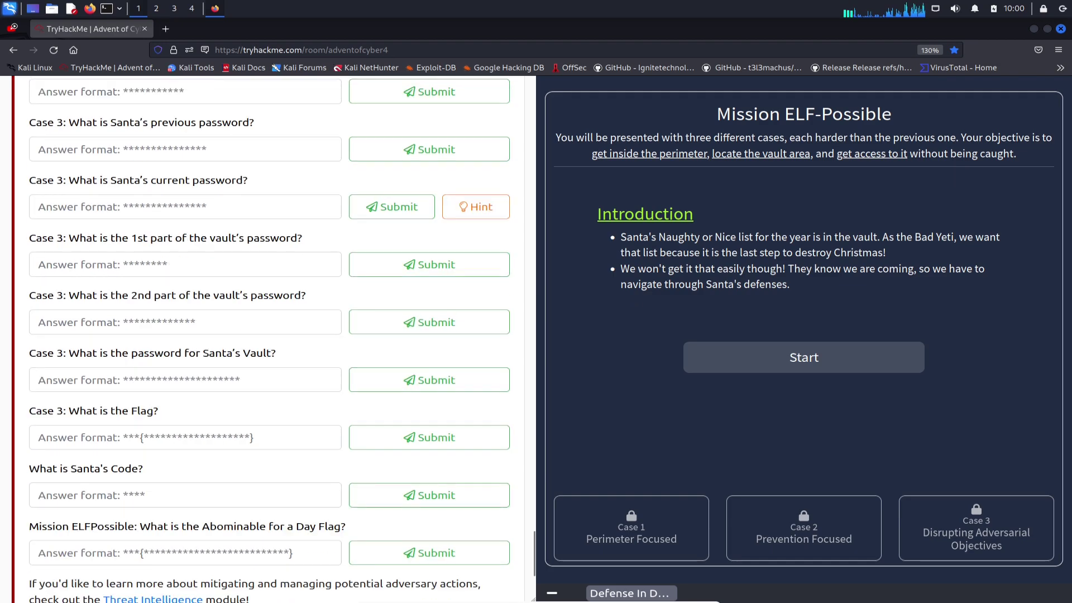
{"action": "scroll", "coordinate": [268, 335], "scroll_direction": "up", "scroll_amount": 8}
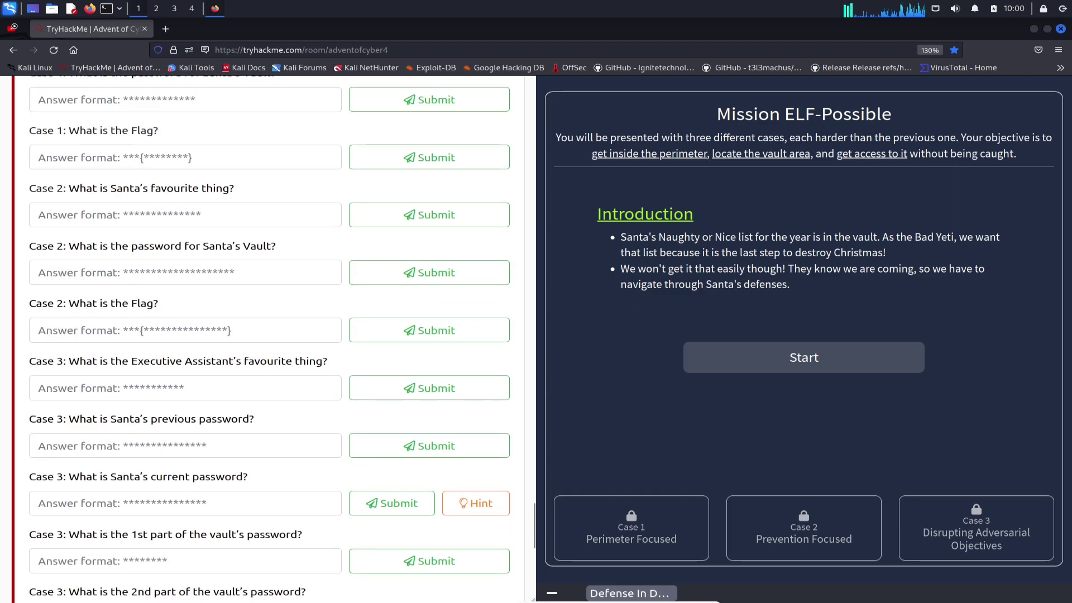
{"action": "scroll", "coordinate": [268, 335], "scroll_direction": "up", "scroll_amount": 3}
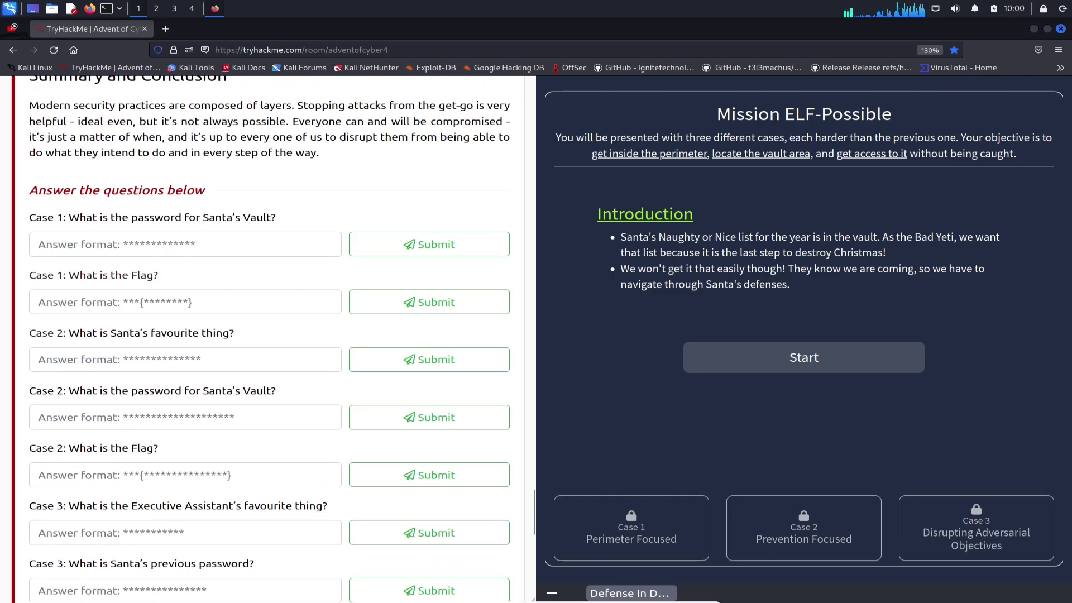
{"action": "scroll", "coordinate": [268, 335], "scroll_direction": "down", "scroll_amount": 6}
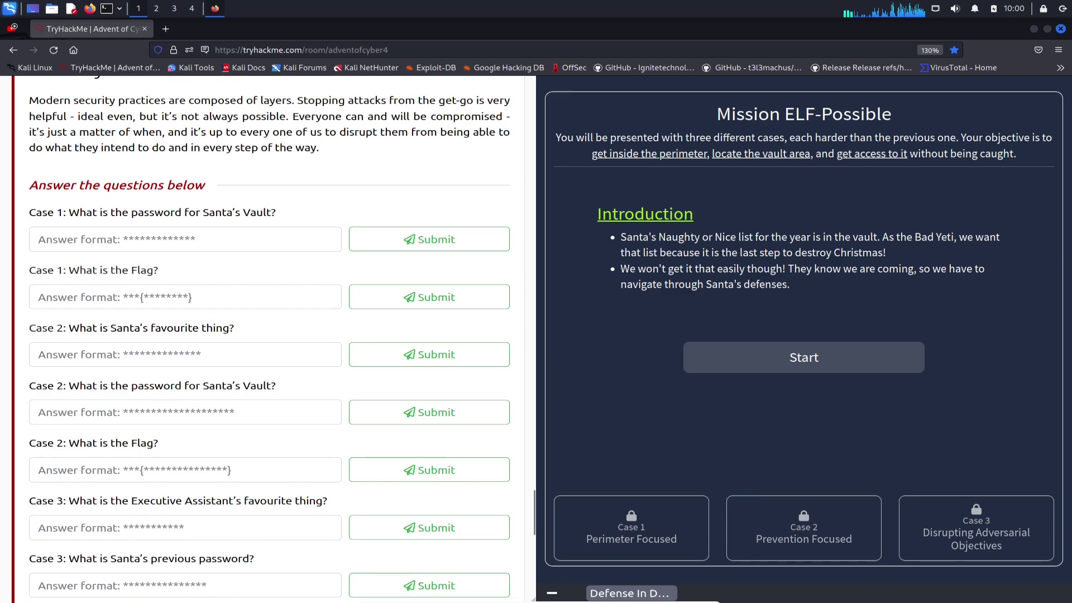
{"action": "scroll", "coordinate": [268, 335], "scroll_direction": "down", "scroll_amount": 4}
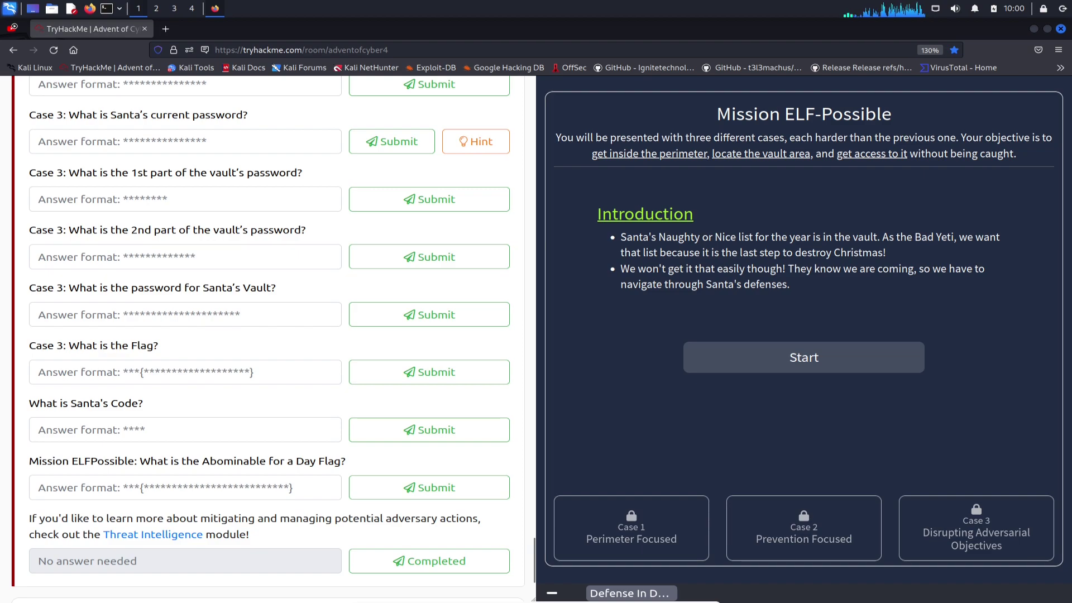
{"action": "scroll", "coordinate": [268, 335], "scroll_direction": "up", "scroll_amount": 10}
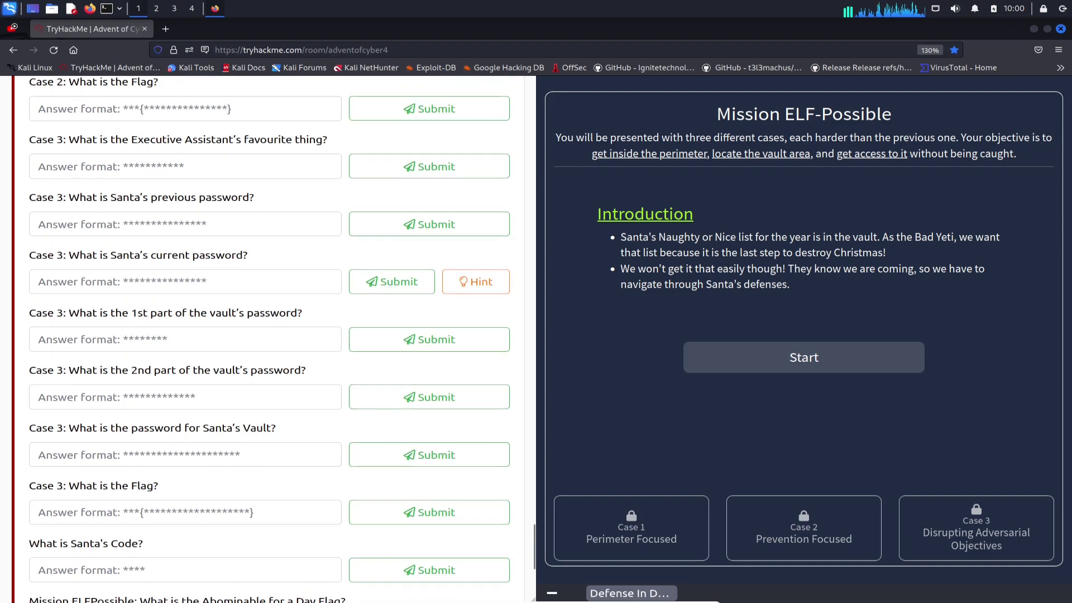
{"action": "scroll", "coordinate": [268, 335], "scroll_direction": "up", "scroll_amount": 1}
{"action": "scroll", "coordinate": [268, 335], "scroll_direction": "down", "scroll_amount": 1}
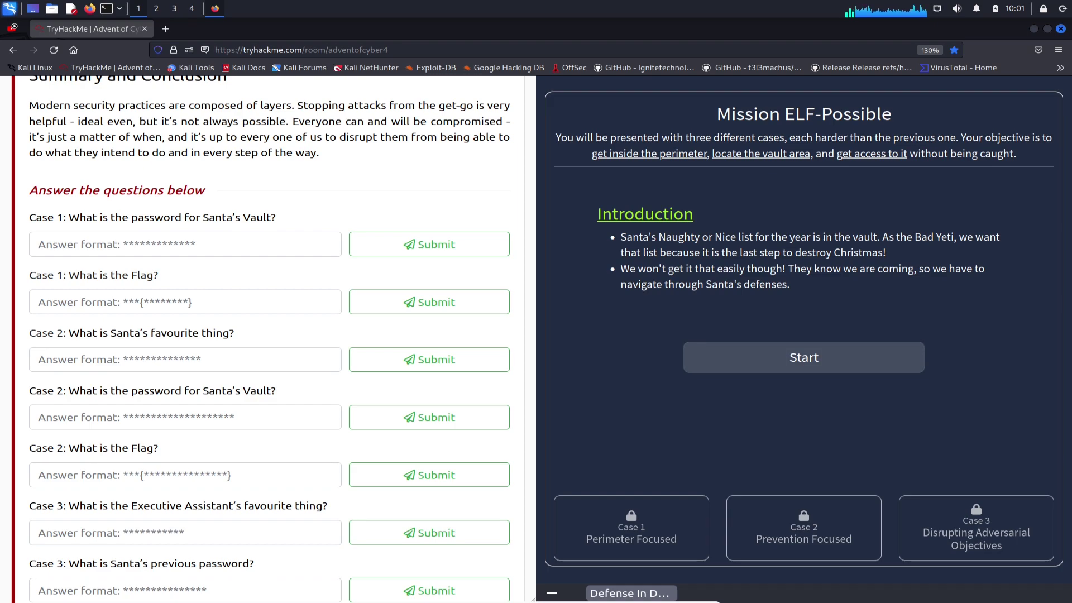
Start the game, dismiss the Case 1 instructions, and tell the gate guard 'Delivery for Santa's EA'.
{"action": "left_click", "coordinate": [804, 357]}
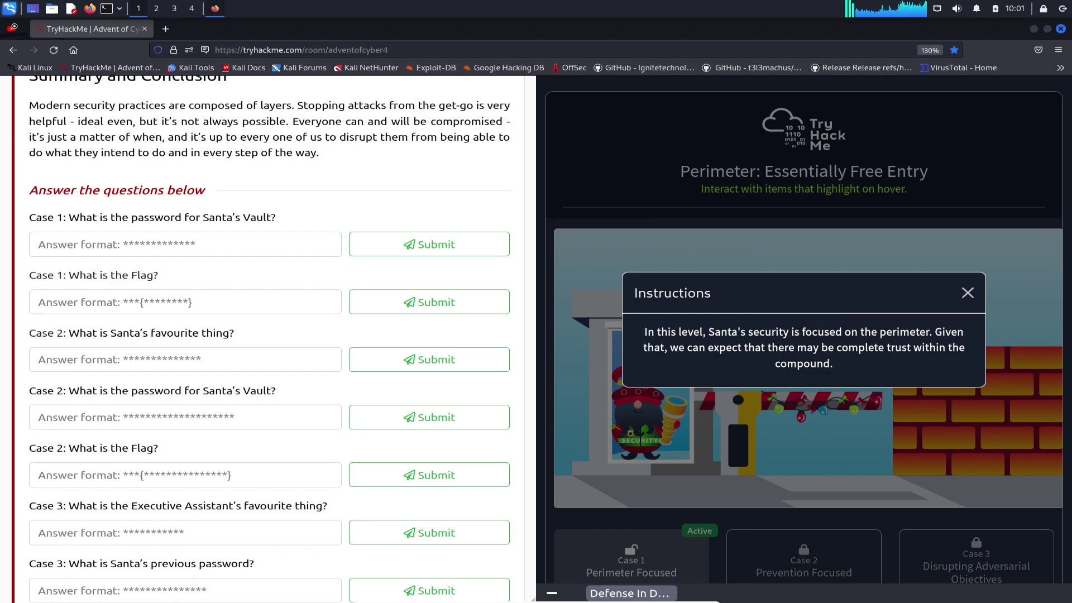
{"action": "left_click", "coordinate": [968, 293]}
{"action": "scroll", "coordinate": [805, 335], "scroll_direction": "down", "scroll_amount": 1}
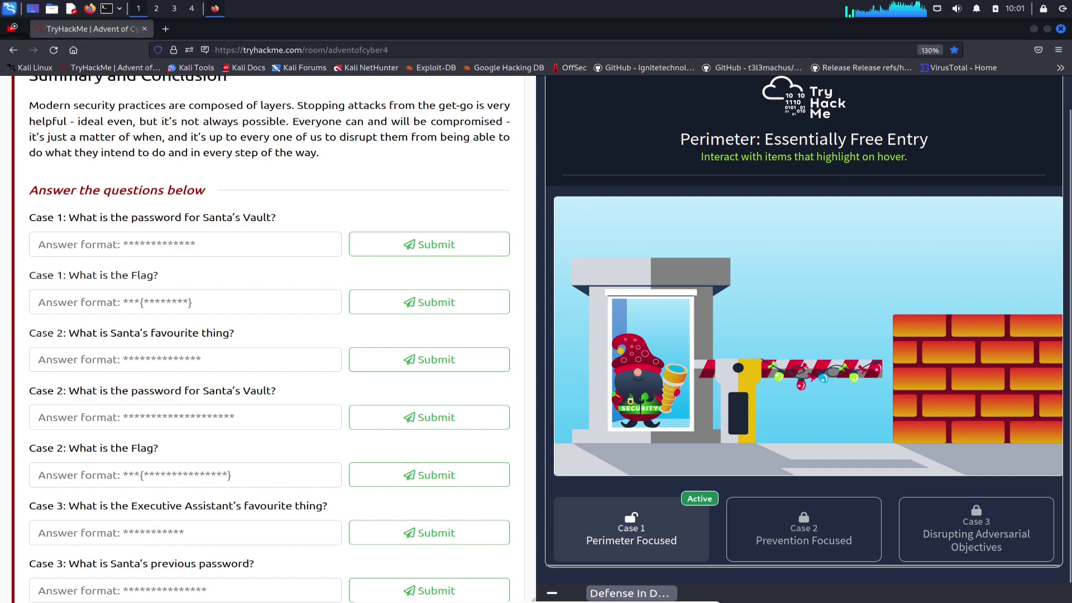
{"action": "left_click", "coordinate": [648, 380]}
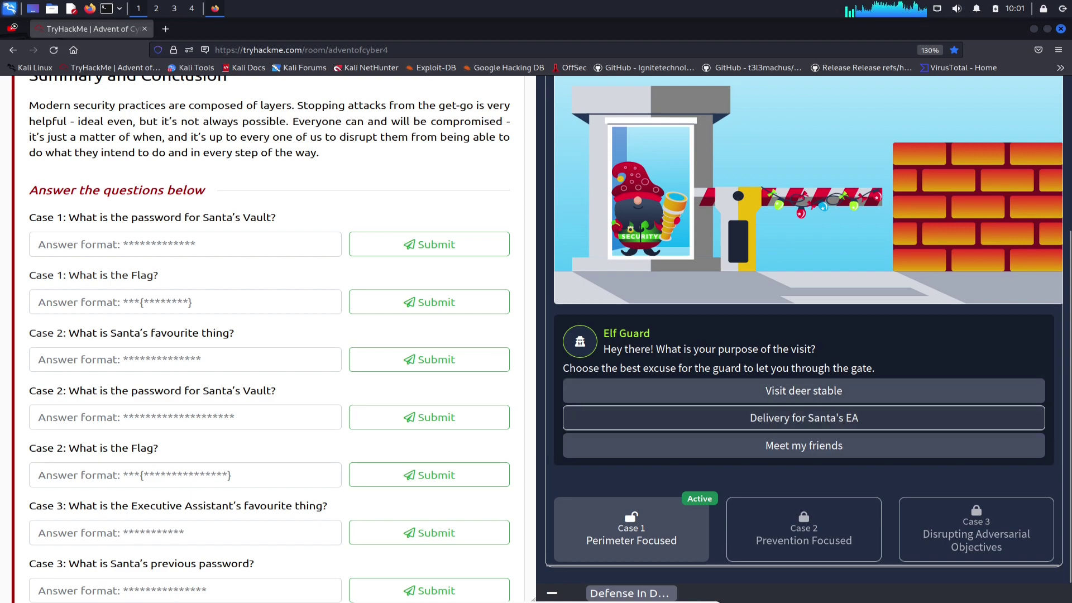
{"action": "left_click", "coordinate": [804, 418]}
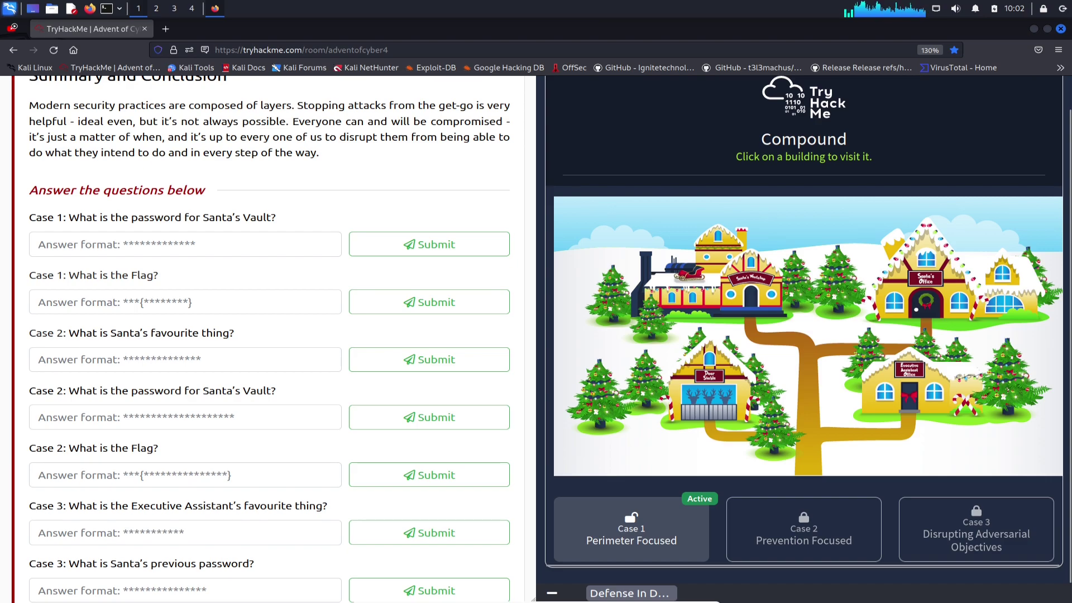
Explore the Deer Stable, the closed Workshop, and Santa's Office, where the vault demands a password.
{"action": "left_click", "coordinate": [709, 391]}
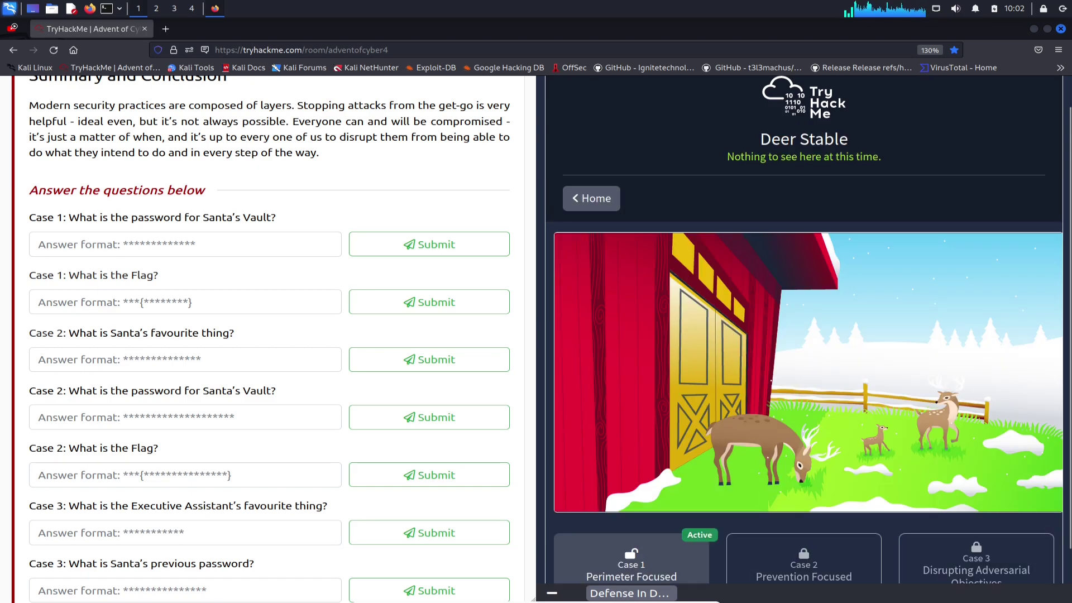
{"action": "left_click", "coordinate": [591, 198]}
{"action": "left_click", "coordinate": [751, 282]}
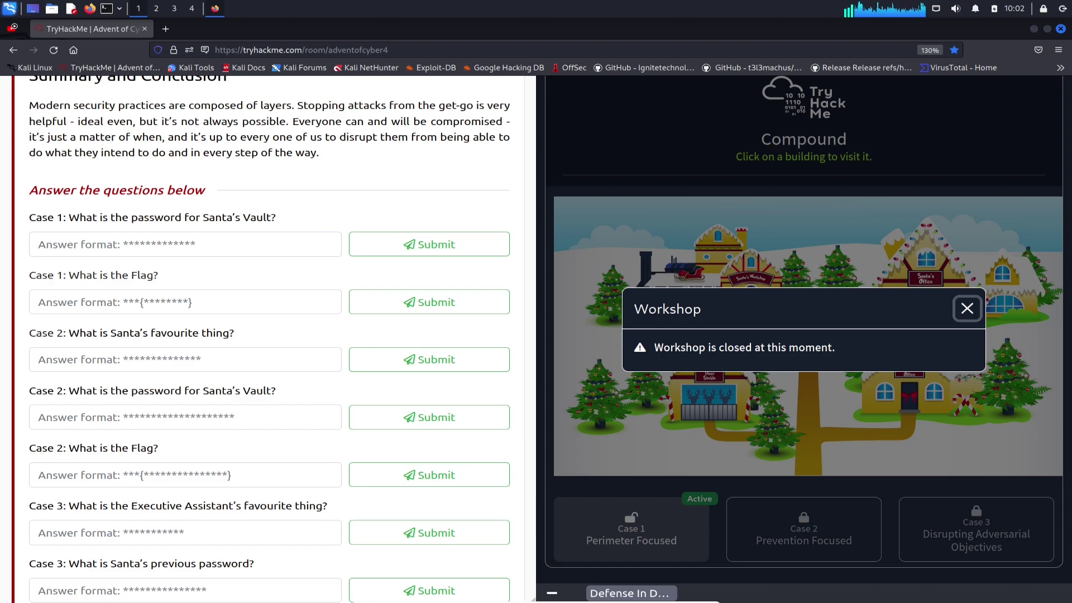
{"action": "left_click", "coordinate": [967, 308]}
{"action": "left_click", "coordinate": [916, 310]}
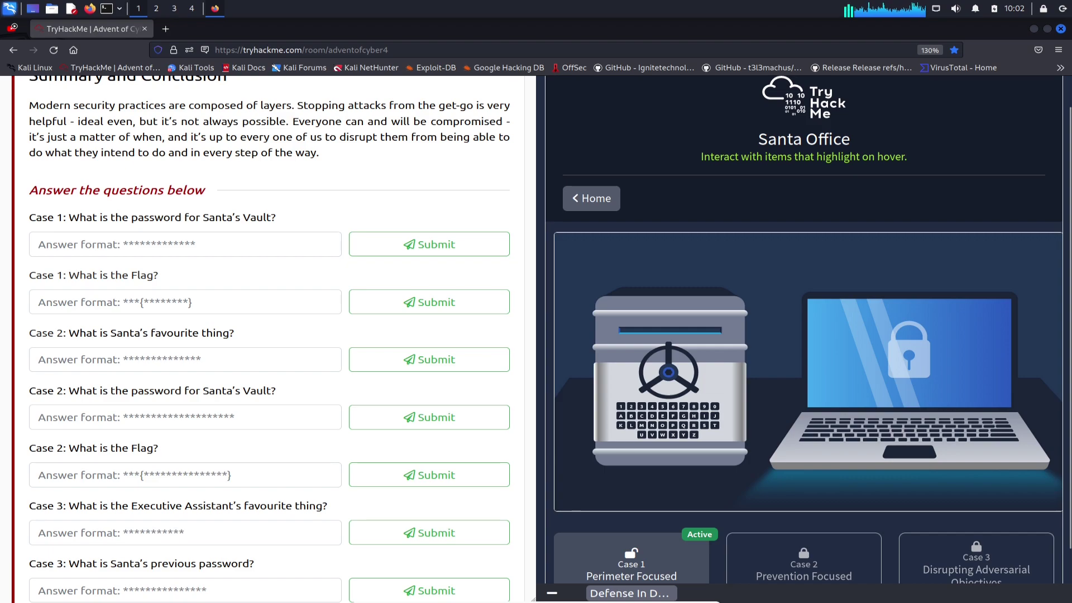
{"action": "left_click", "coordinate": [669, 379]}
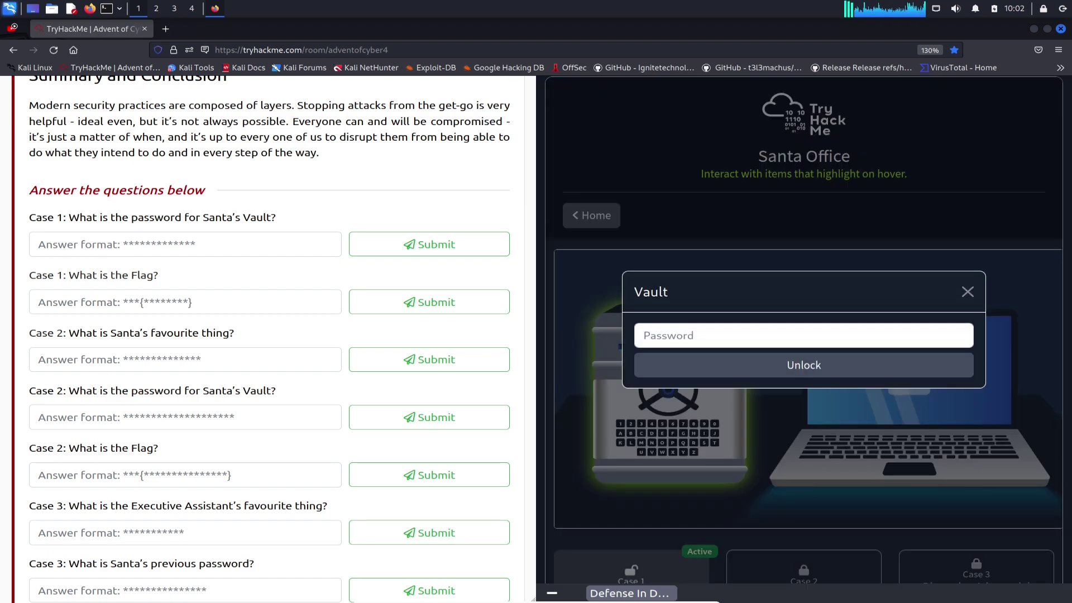
{"action": "left_click", "coordinate": [968, 292]}
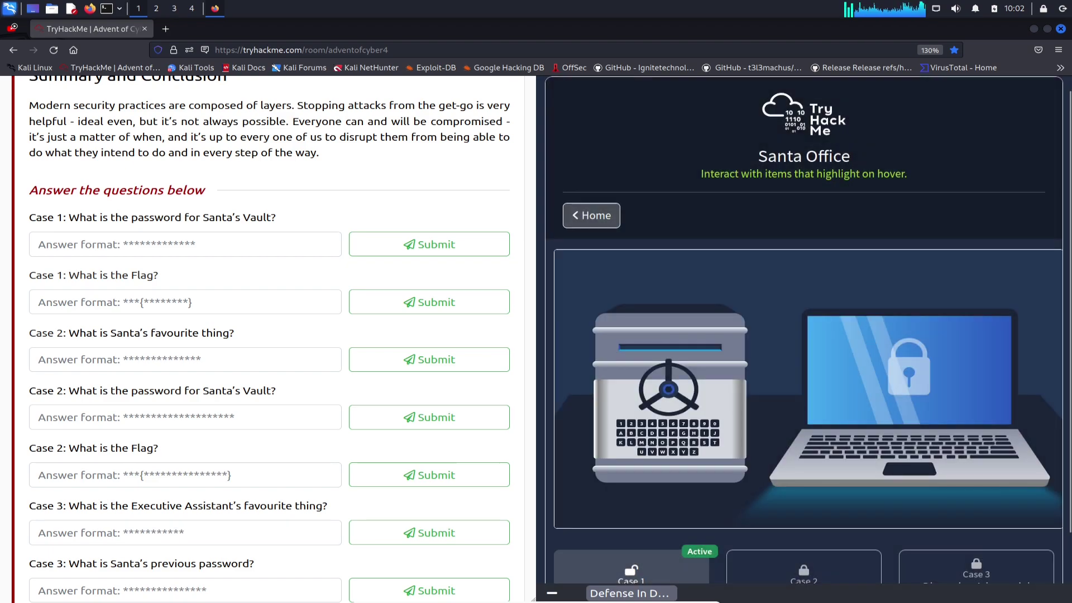
{"action": "left_click", "coordinate": [591, 216]}
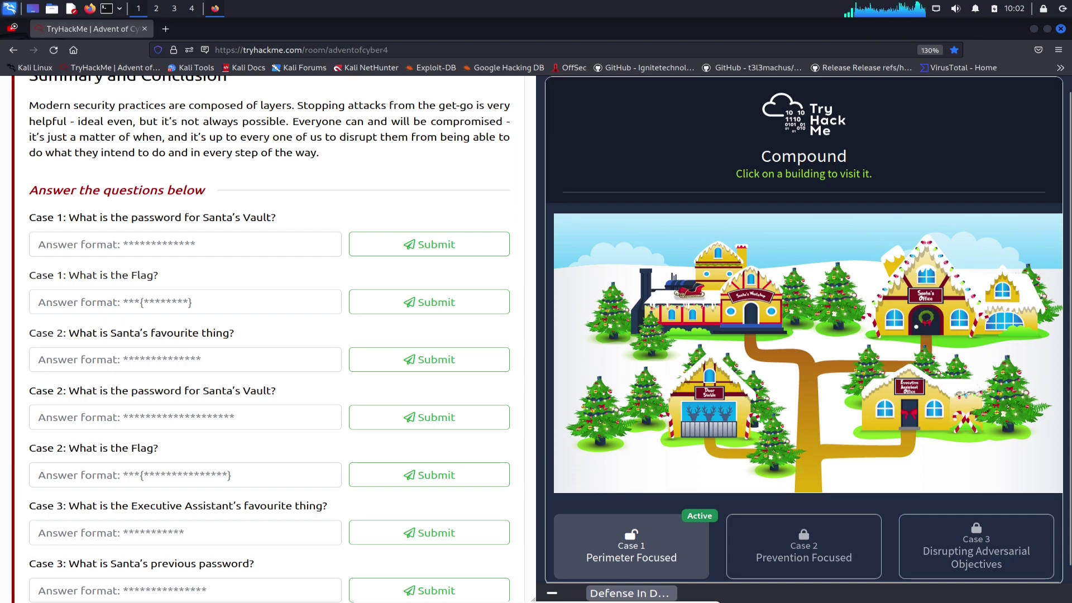
Open the EA office desk drawer and copy Santa's vault password from the note.
{"action": "left_click", "coordinate": [909, 402]}
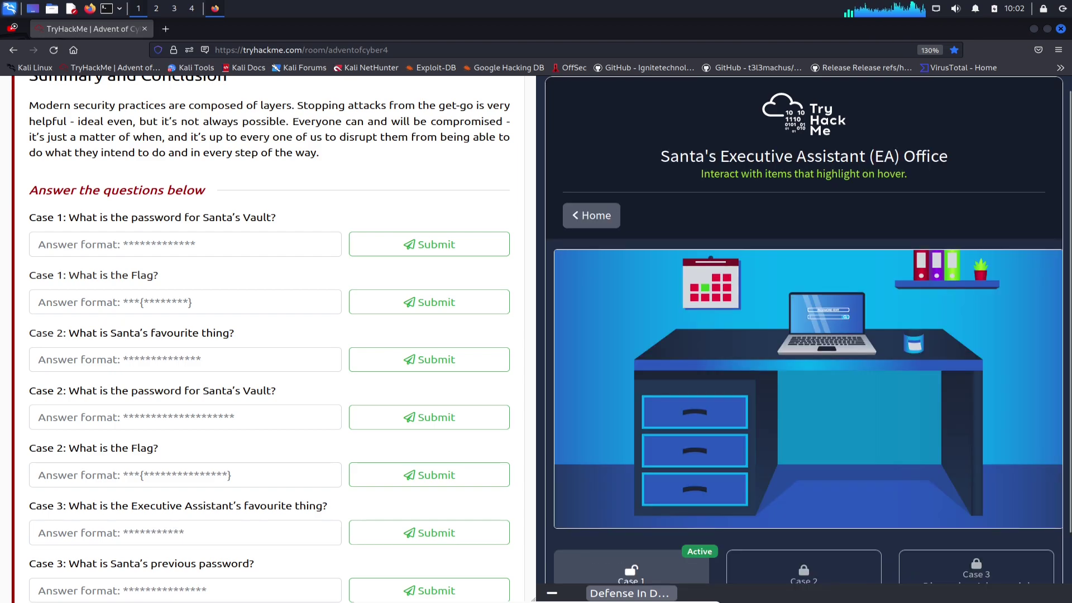
{"action": "left_click", "coordinate": [694, 412]}
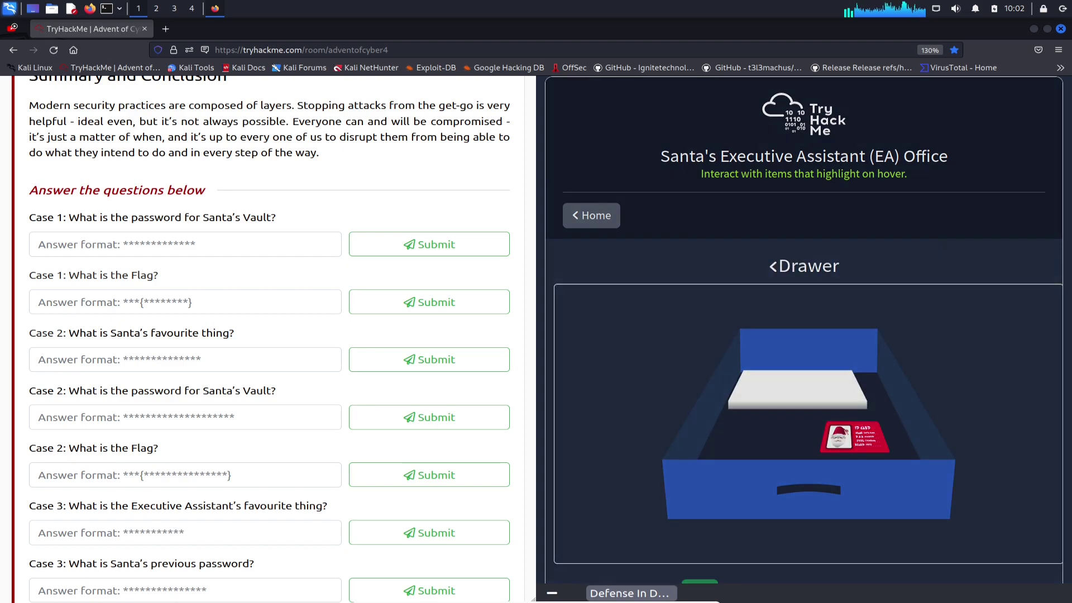
{"action": "left_click", "coordinate": [798, 390]}
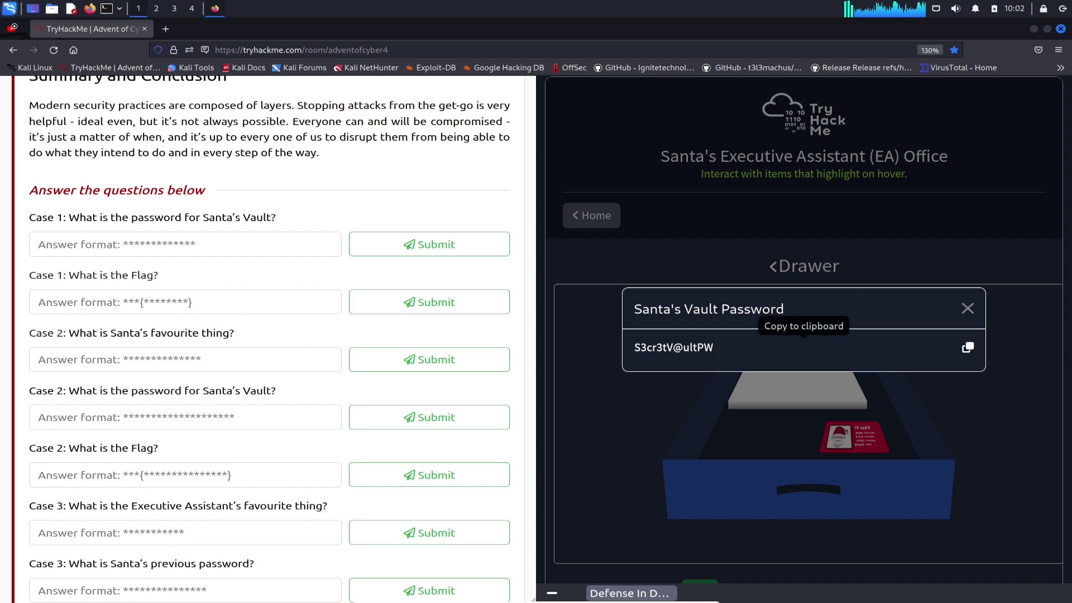
{"action": "left_click", "coordinate": [804, 346]}
Submit the copied vault password as the Case 1 answer and return to the Compound map.
{"action": "left_click", "coordinate": [184, 244]}
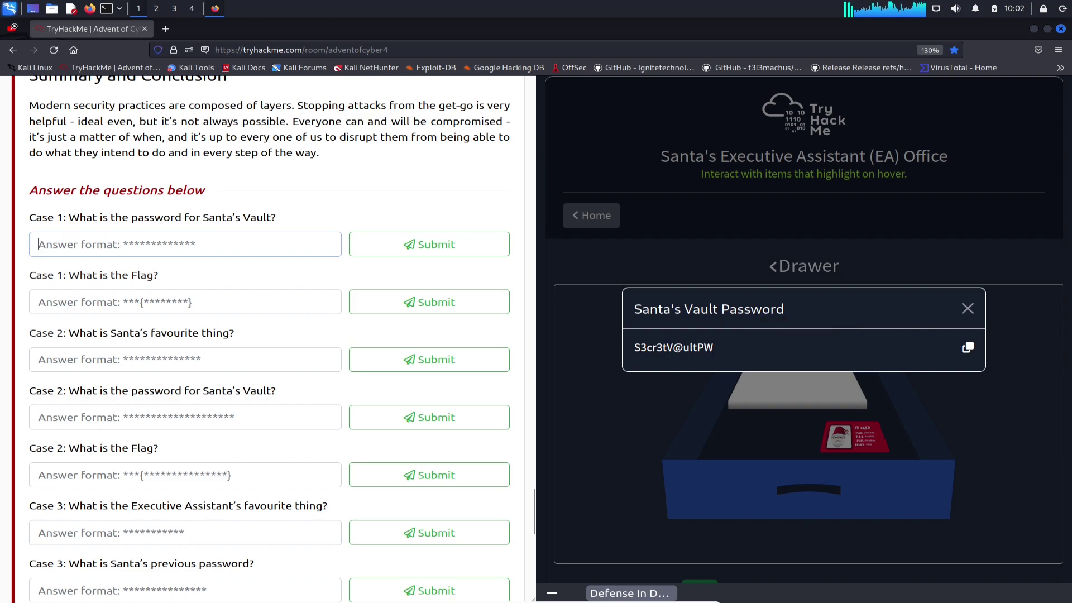
{"action": "key", "text": "ctrl+v"}
{"action": "key", "text": "Tab"}
{"action": "key", "text": "Return"}
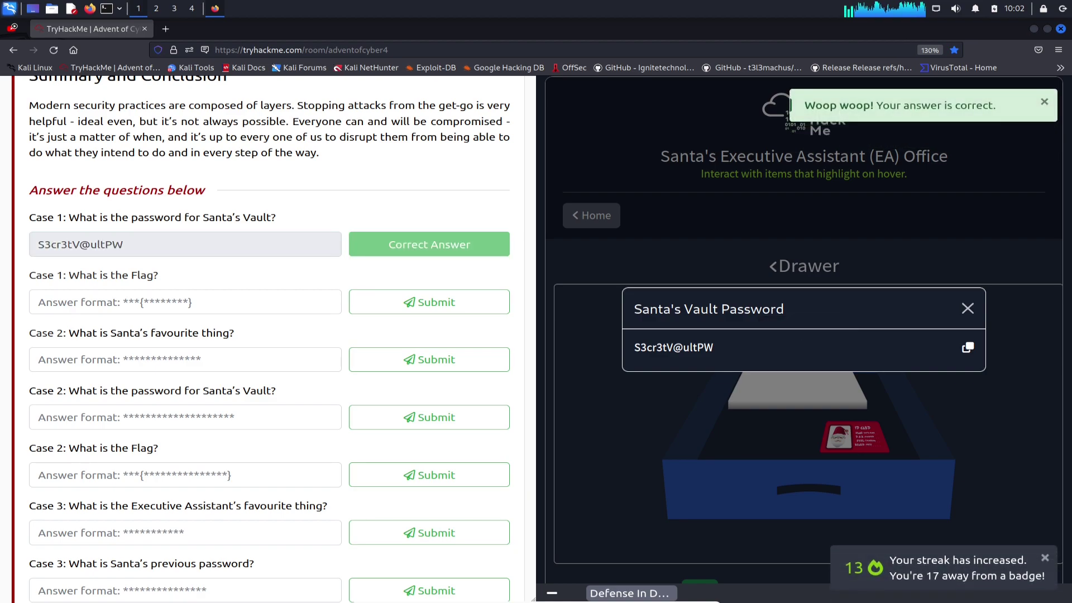
{"action": "left_click", "coordinate": [968, 309]}
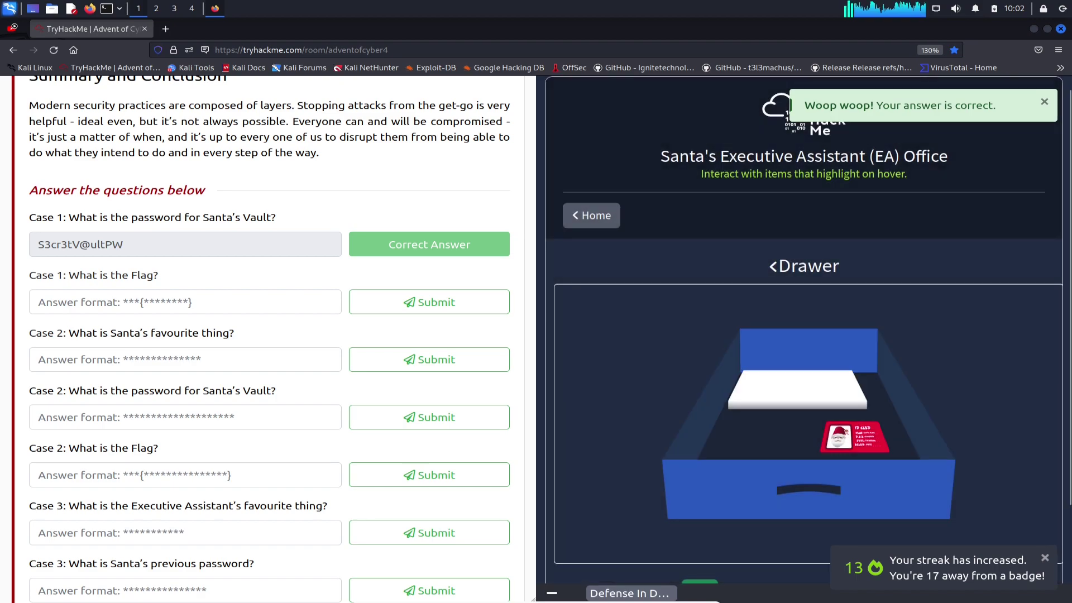
{"action": "left_click", "coordinate": [591, 215]}
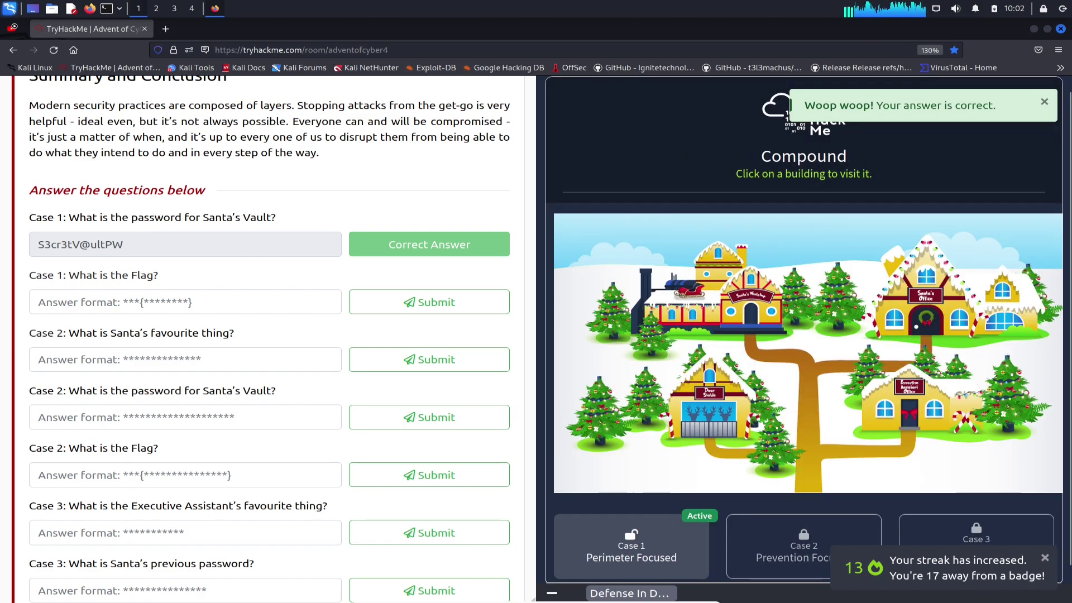
Unlock the vault in Santa's Office with the pasted password.
{"action": "left_click", "coordinate": [917, 326]}
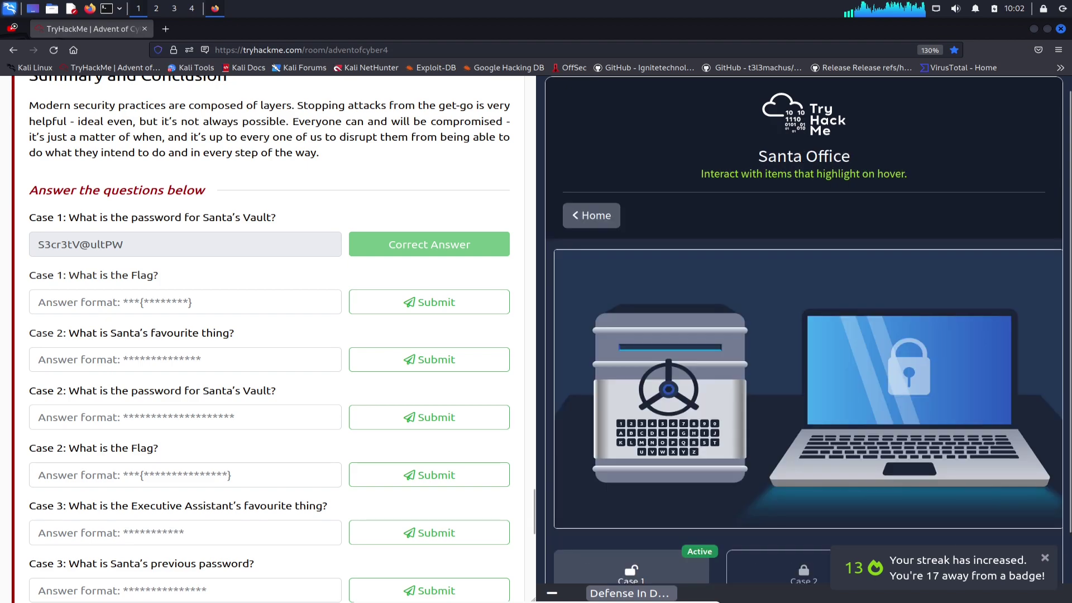
{"action": "left_click", "coordinate": [670, 402]}
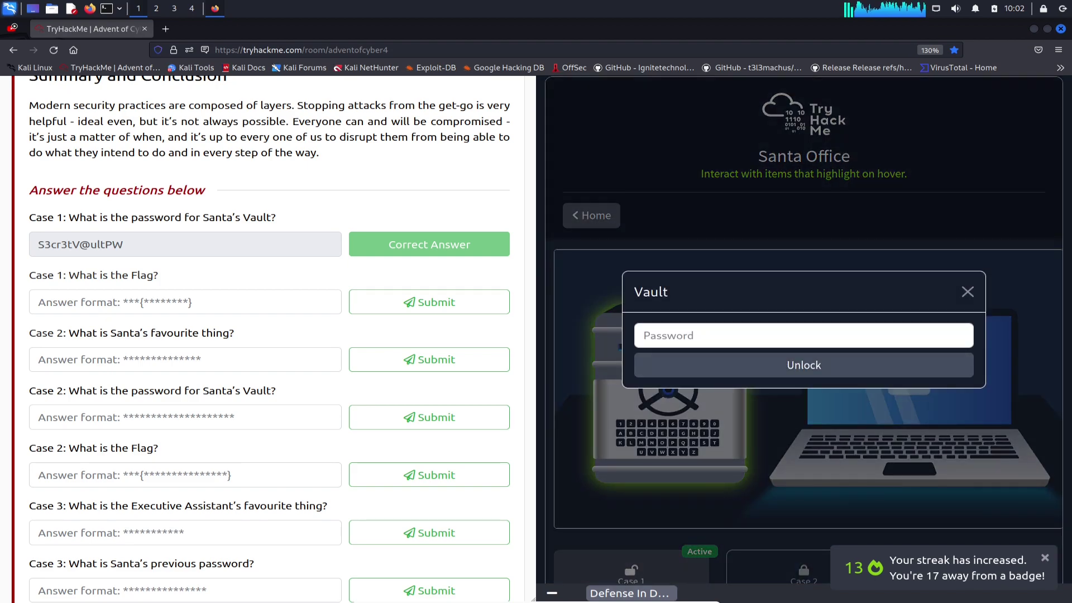
{"action": "left_click", "coordinate": [804, 335]}
{"action": "key", "text": "ctrl+v"}
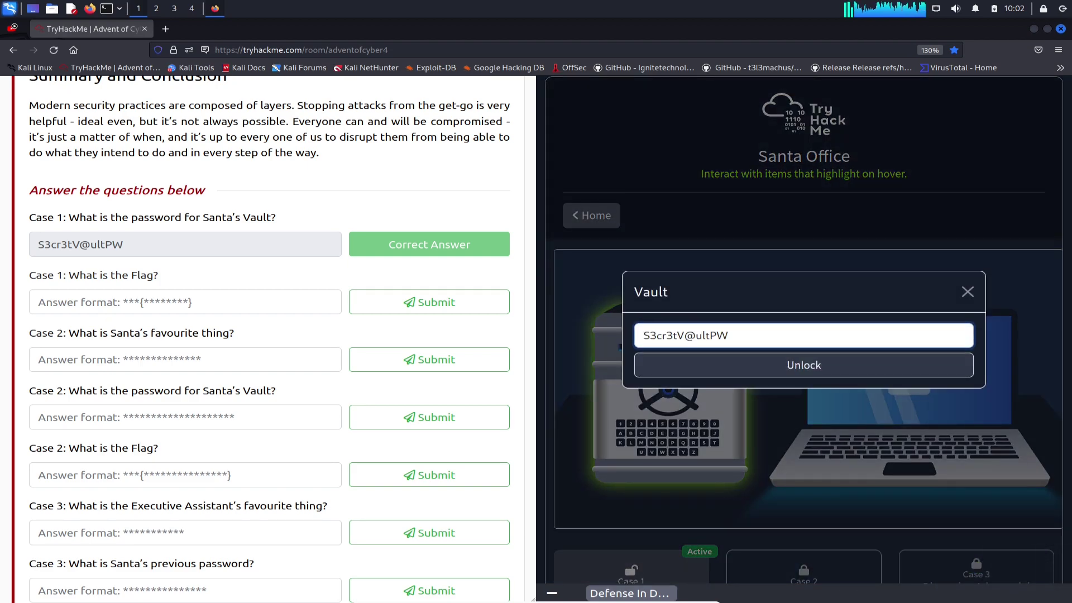
{"action": "key", "text": "Return"}
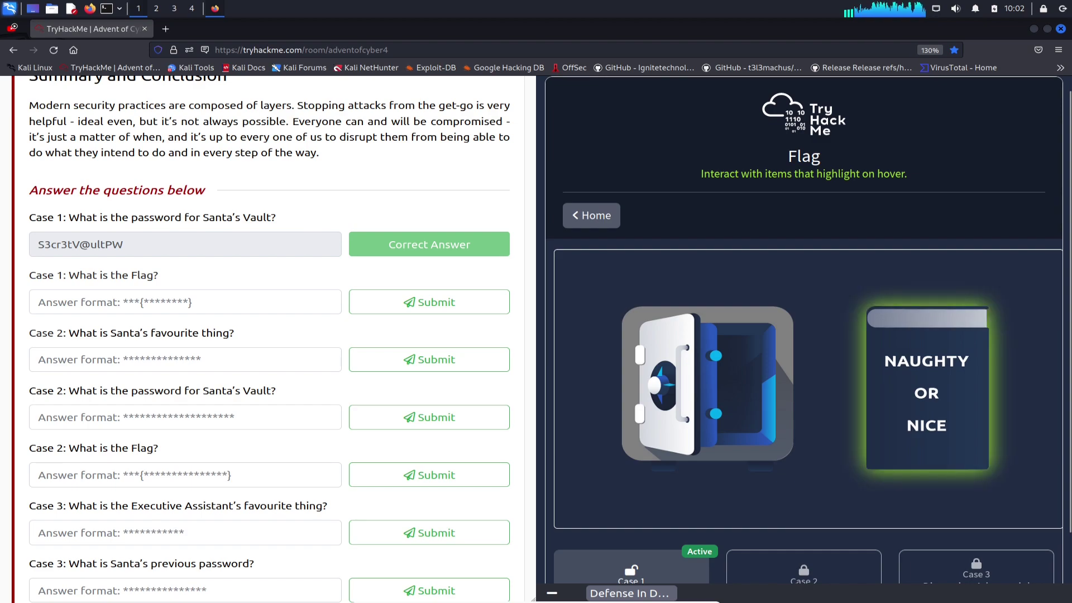
Copy the flag from the Naughty or Nice book and submit it as the Case 1 flag.
{"action": "left_click", "coordinate": [927, 391]}
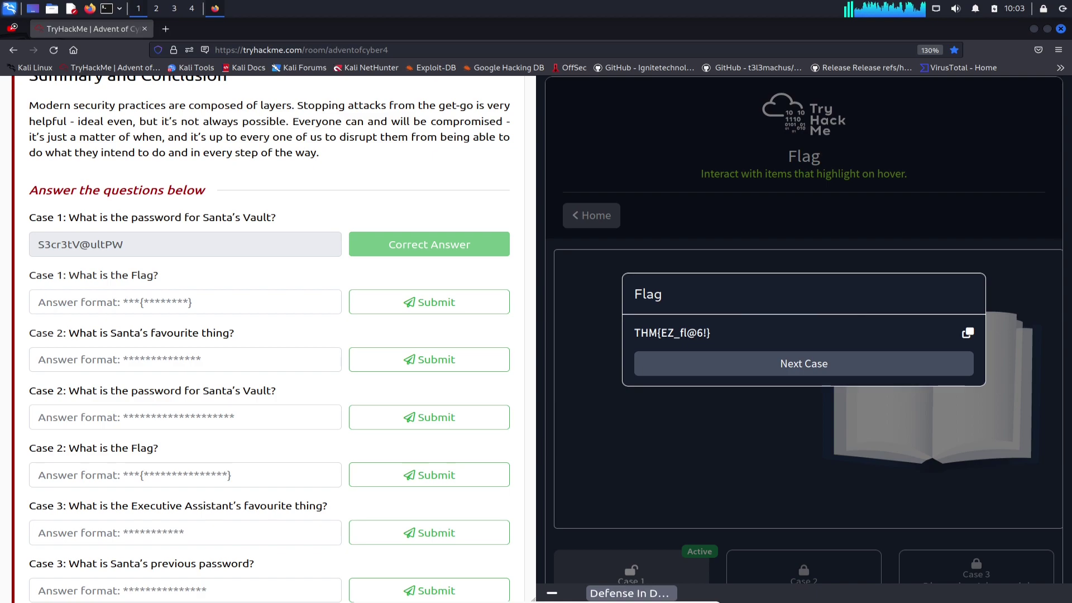
{"action": "left_click", "coordinate": [968, 333]}
{"action": "left_click", "coordinate": [112, 302]}
{"action": "key", "text": "ctrl+v"}
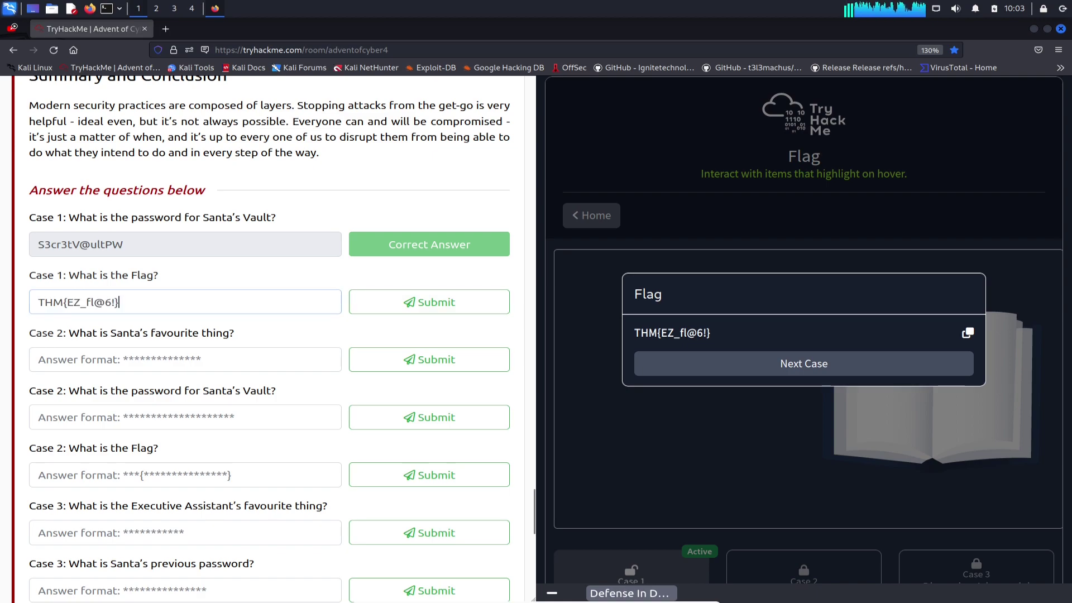
{"action": "key", "text": "Return"}
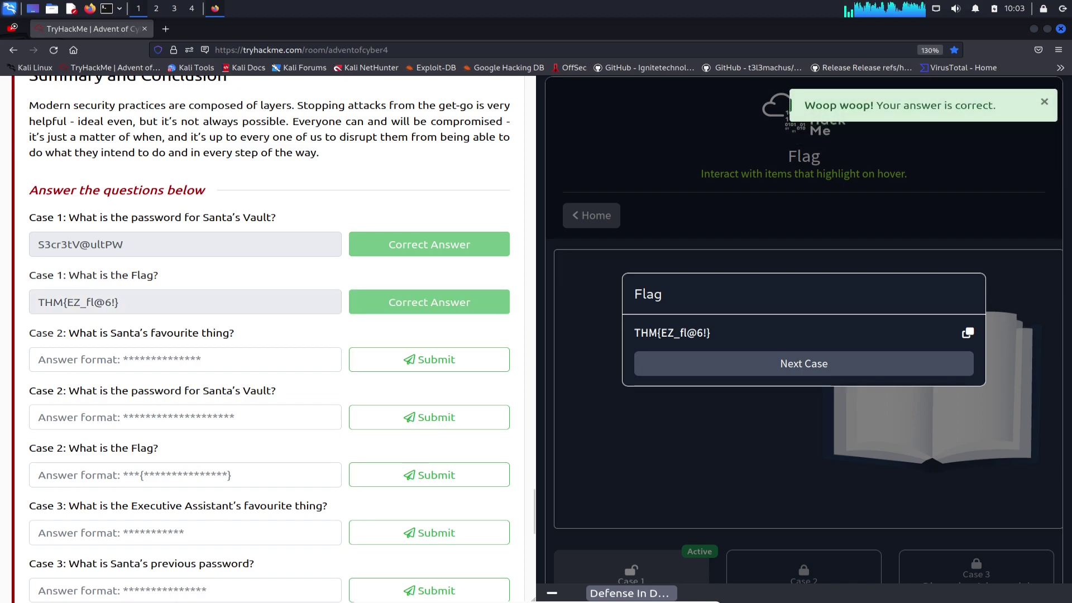
{"action": "left_click", "coordinate": [804, 363]}
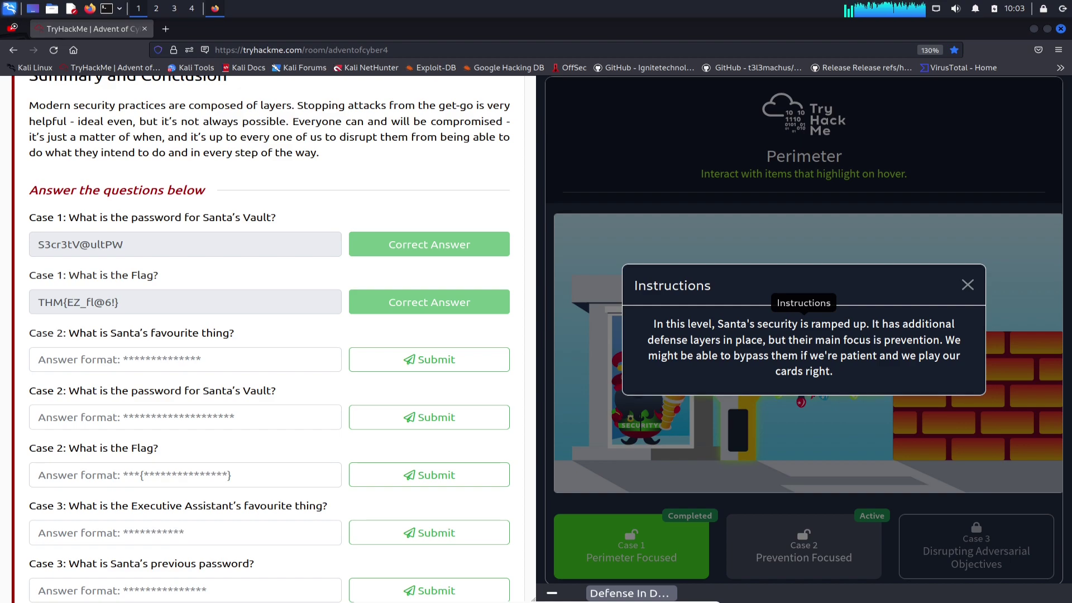
Dismiss the Case 2 instructions and pass the gate guard with 'Delivery for Santa's EA'.
{"action": "left_click", "coordinate": [968, 284]}
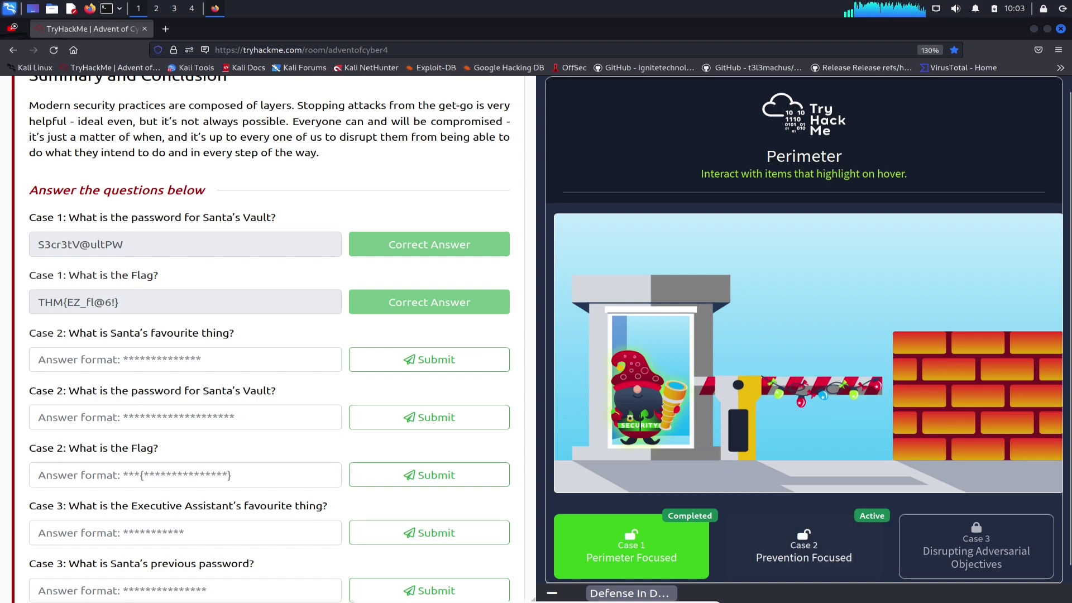
{"action": "left_click", "coordinate": [637, 397]}
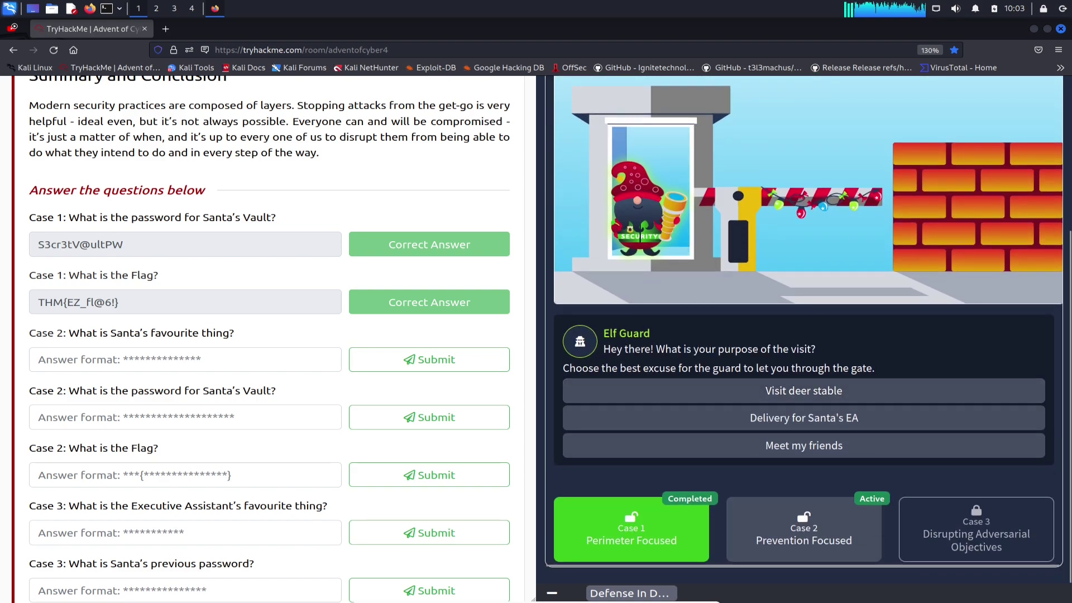
{"action": "left_click", "coordinate": [804, 418]}
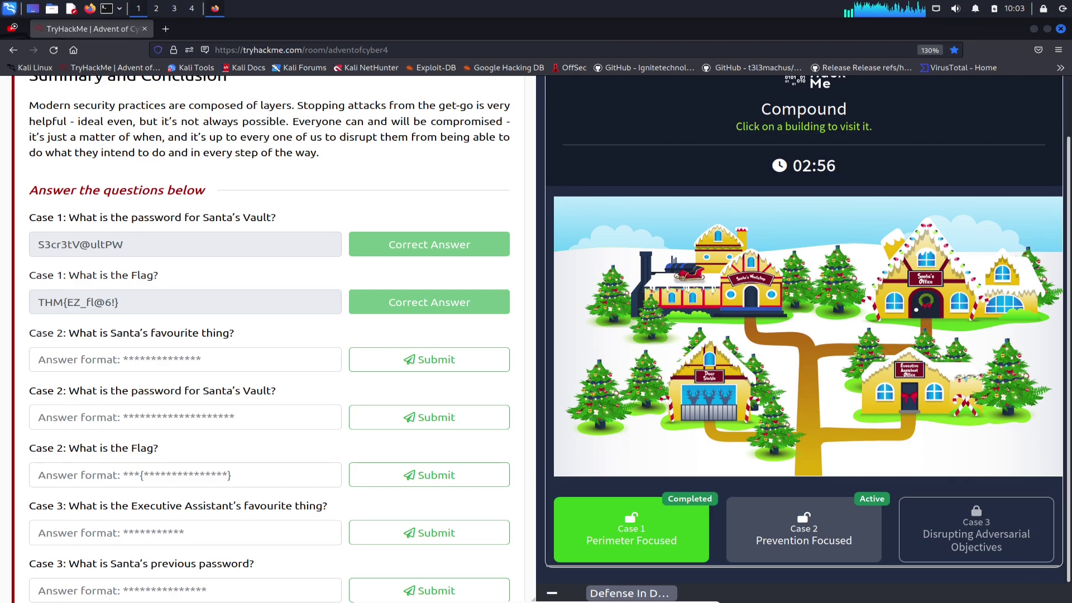
Read and copy the post-it note text on the EA office desk.
{"action": "left_click", "coordinate": [908, 386]}
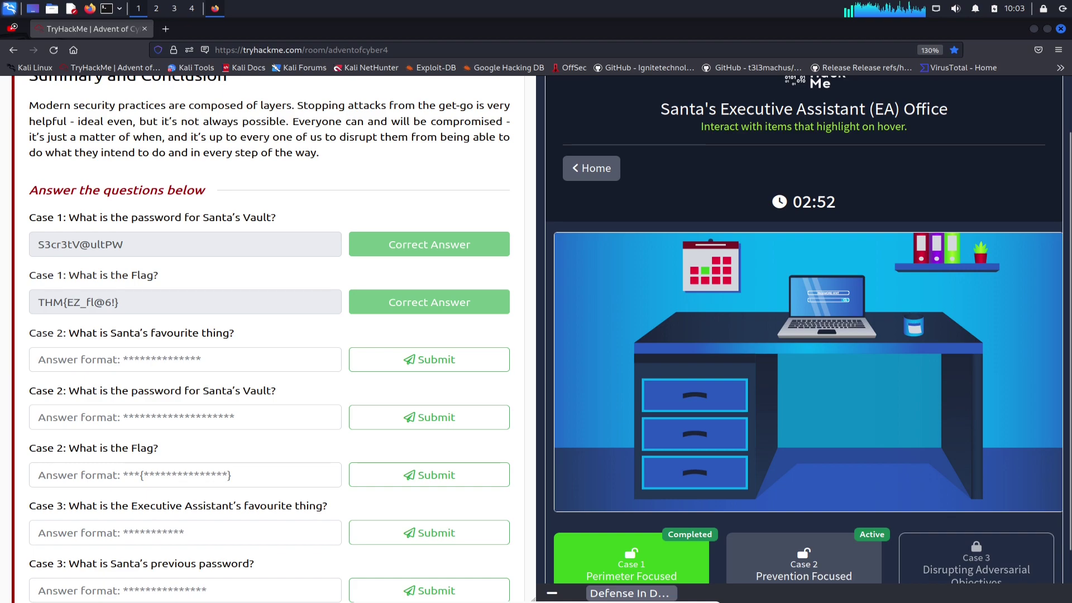
{"action": "left_click", "coordinate": [711, 267]}
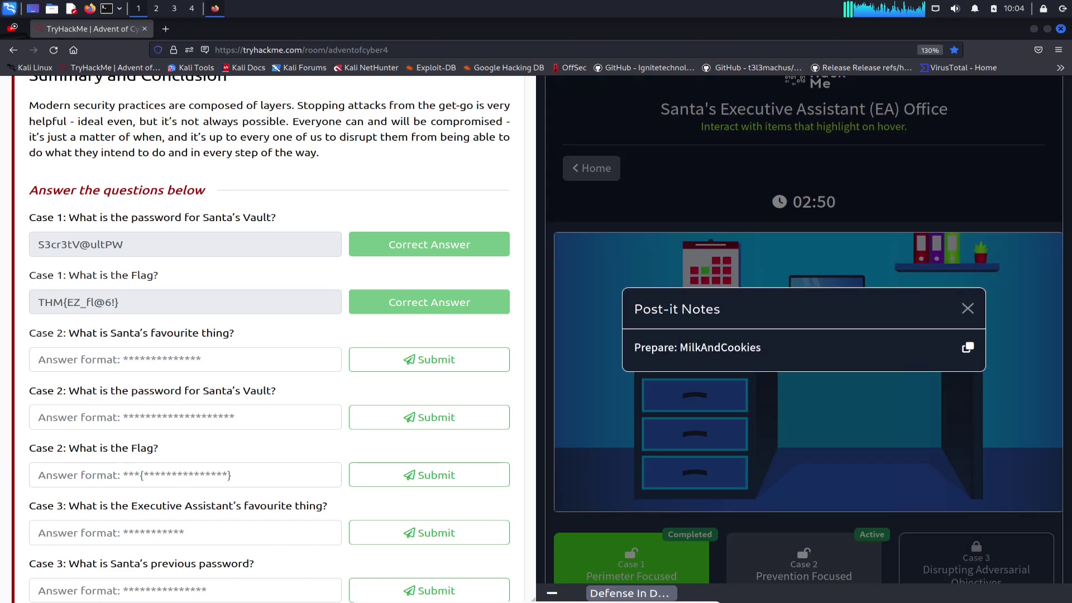
{"action": "left_click", "coordinate": [967, 347]}
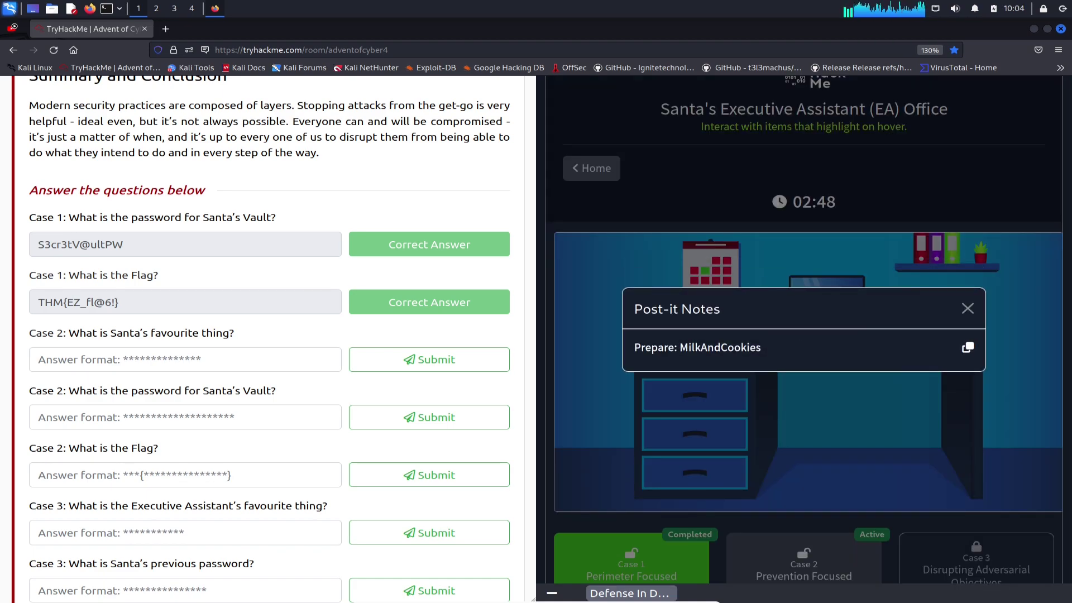
{"action": "left_click", "coordinate": [968, 347]}
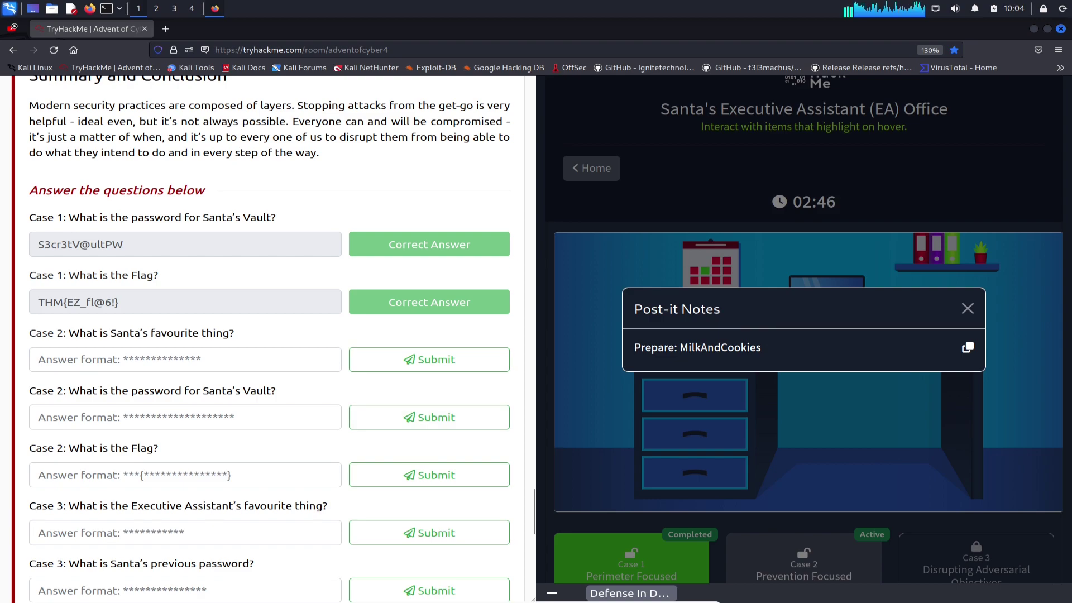
Submit MilkAndCookies as Santa's favourite thing, stripping the 'Prepare: ' prefix from the pasted note.
{"action": "left_click", "coordinate": [184, 360]}
{"action": "key", "text": "ctrl+v"}
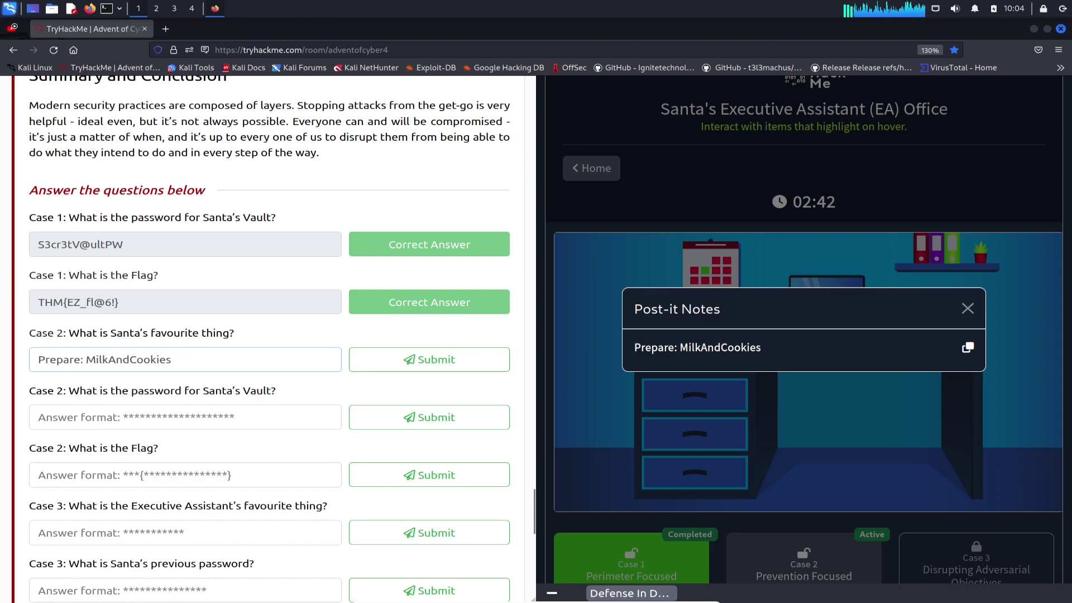
{"action": "key", "text": "Home"}
{"action": "key", "text": "ctrl+shift+Right"}
{"action": "key", "text": "BackSpace"}
{"action": "key", "text": "ctrl+a"}
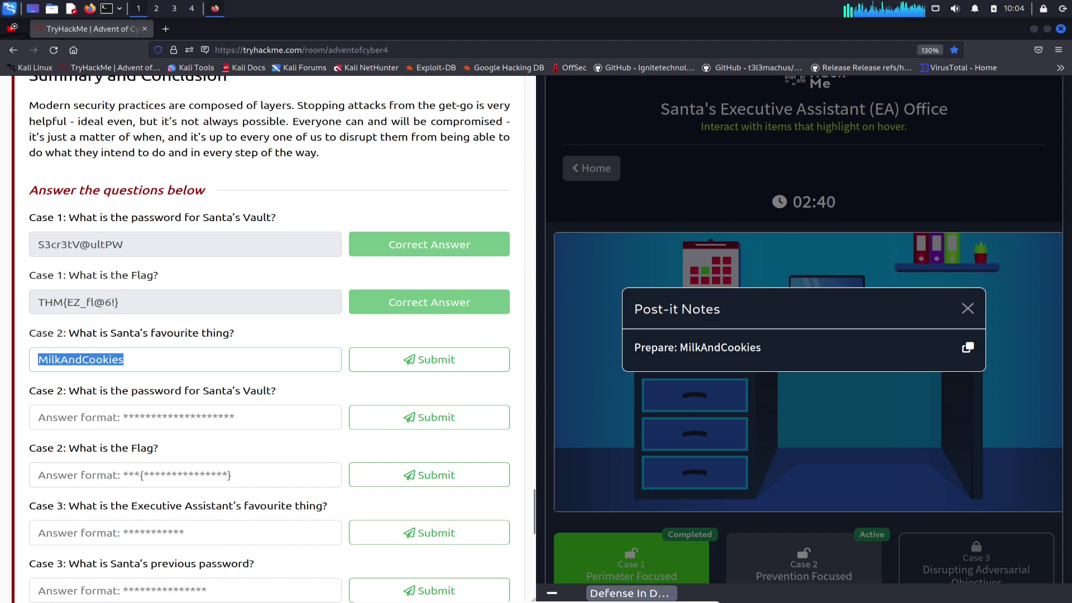
{"action": "key", "text": "Return"}
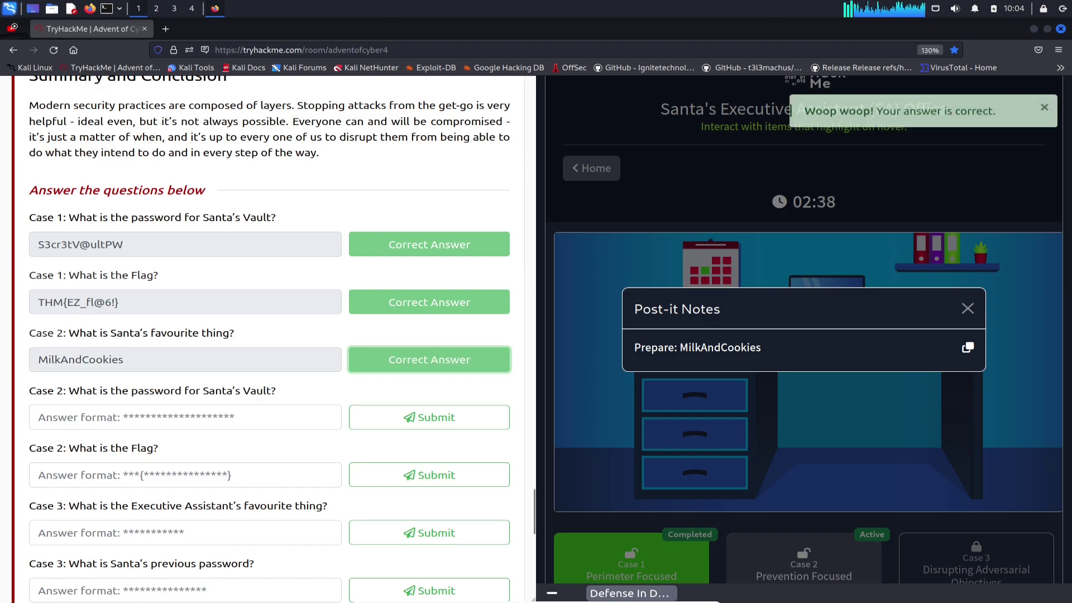
{"action": "key", "text": "Escape"}
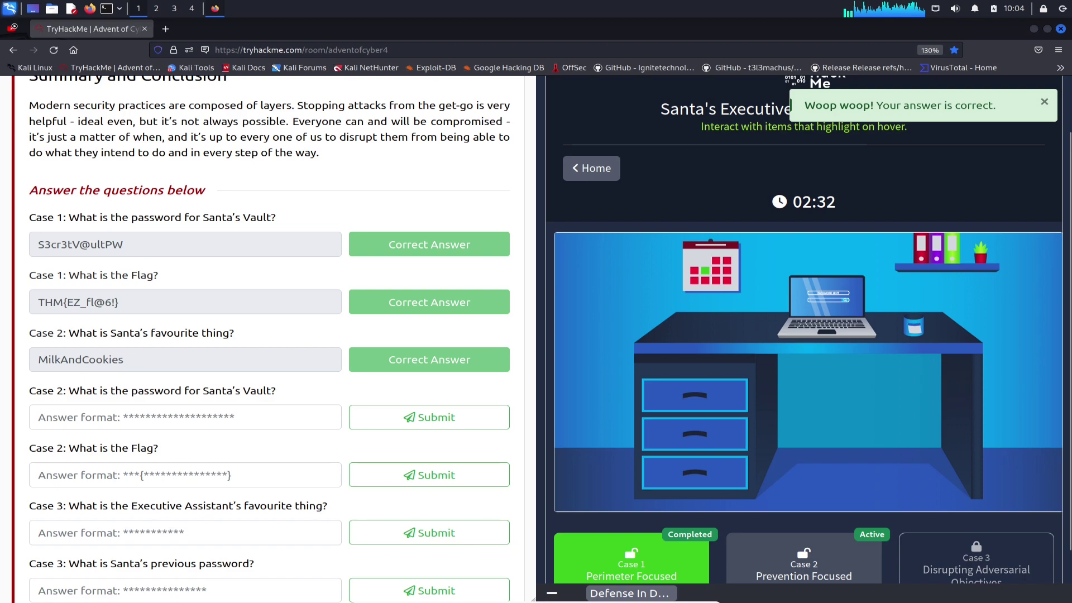
{"action": "left_click", "coordinate": [592, 168]}
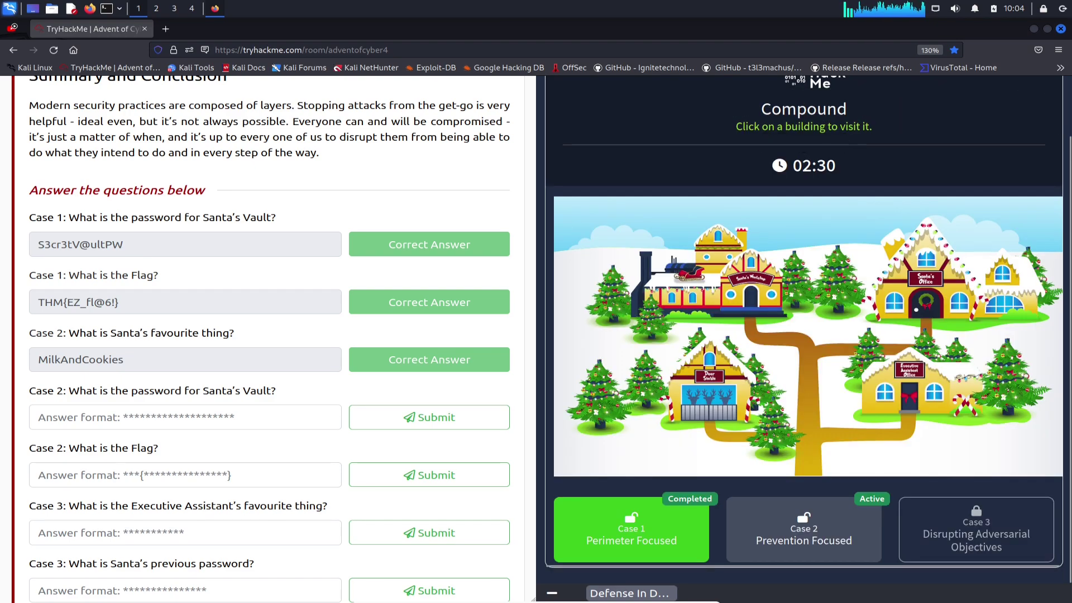
{"action": "left_click", "coordinate": [916, 309]}
{"action": "left_click", "coordinate": [665, 422]}
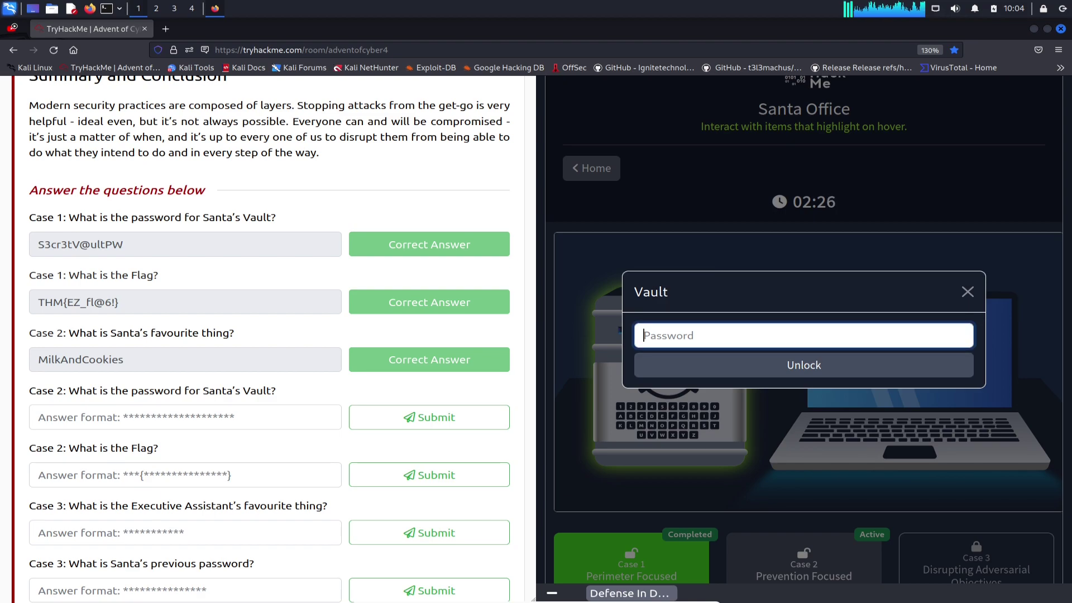
{"action": "key", "text": "ctrl+v"}
{"action": "key", "text": "Return"}
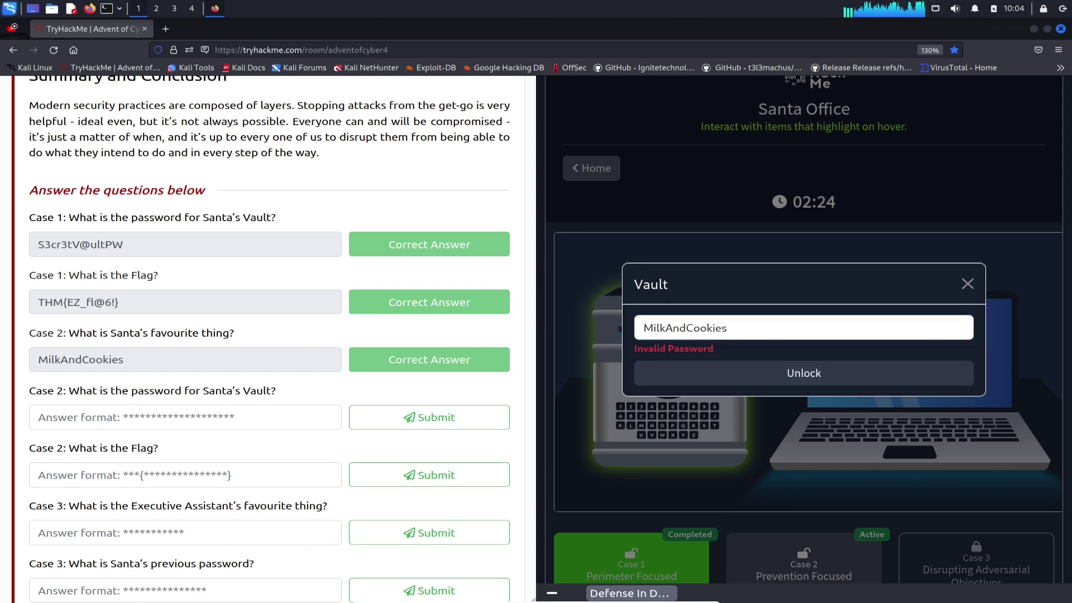
{"action": "left_click", "coordinate": [967, 284]}
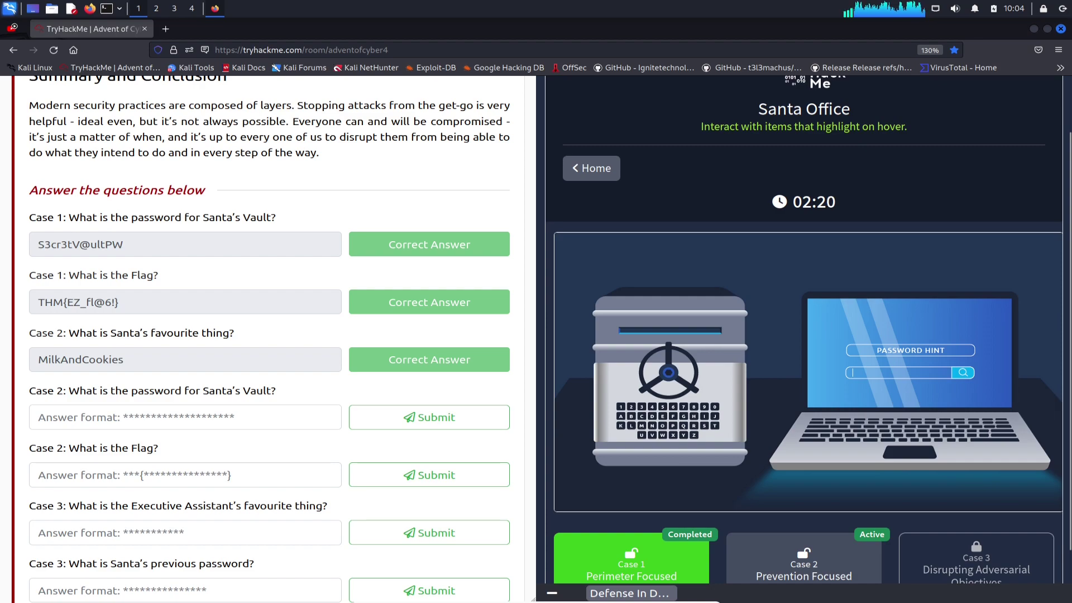
{"action": "left_click", "coordinate": [911, 350]}
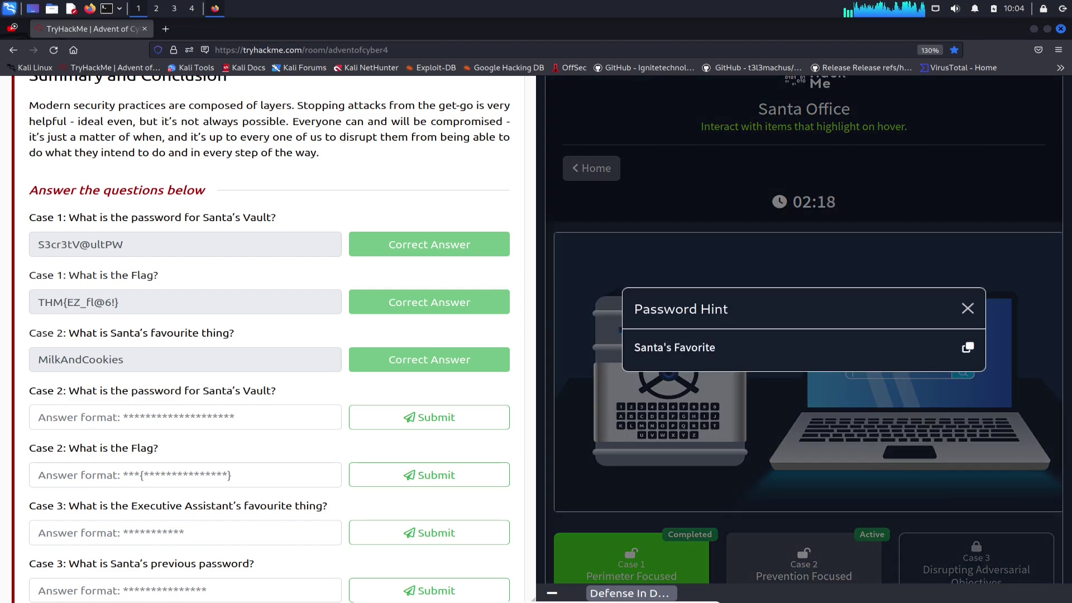
{"action": "key", "text": "Escape"}
{"action": "left_click", "coordinate": [911, 350]}
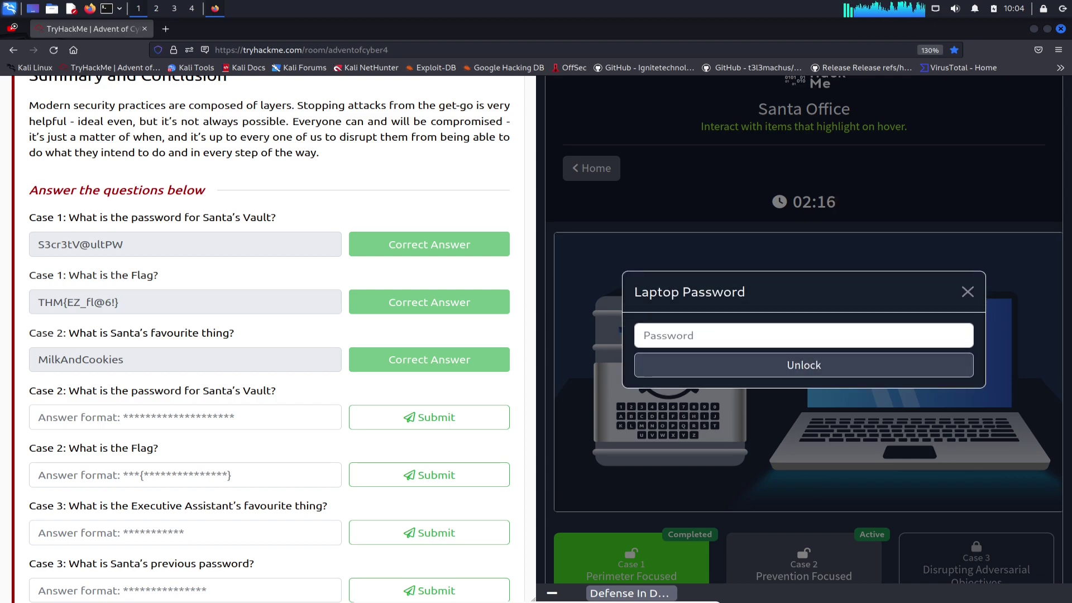
{"action": "key", "text": "ctrl+v"}
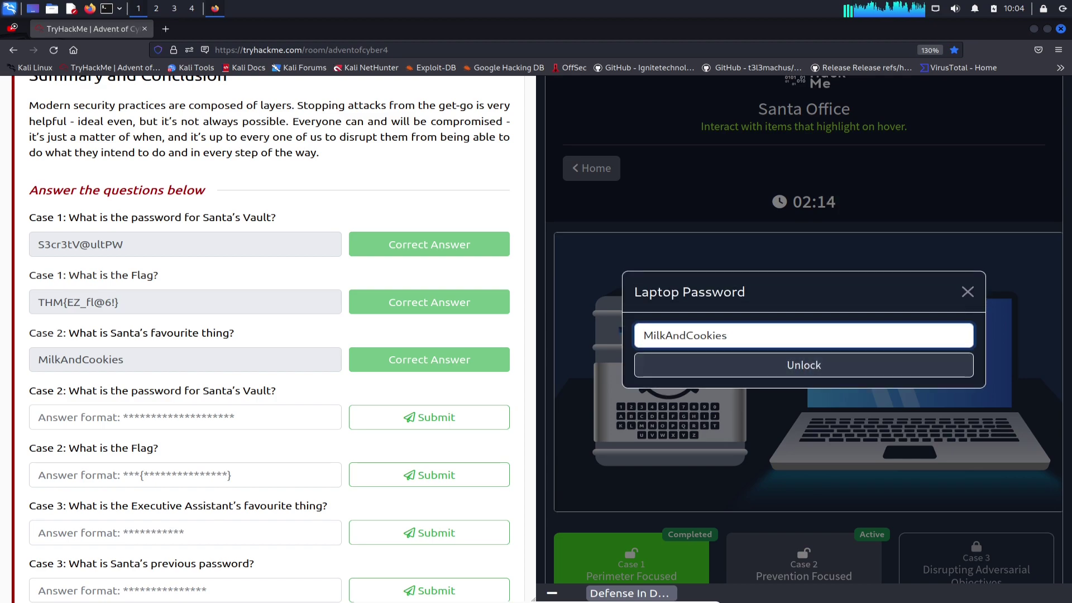
{"action": "key", "text": "Return"}
{"action": "left_click", "coordinate": [910, 352]}
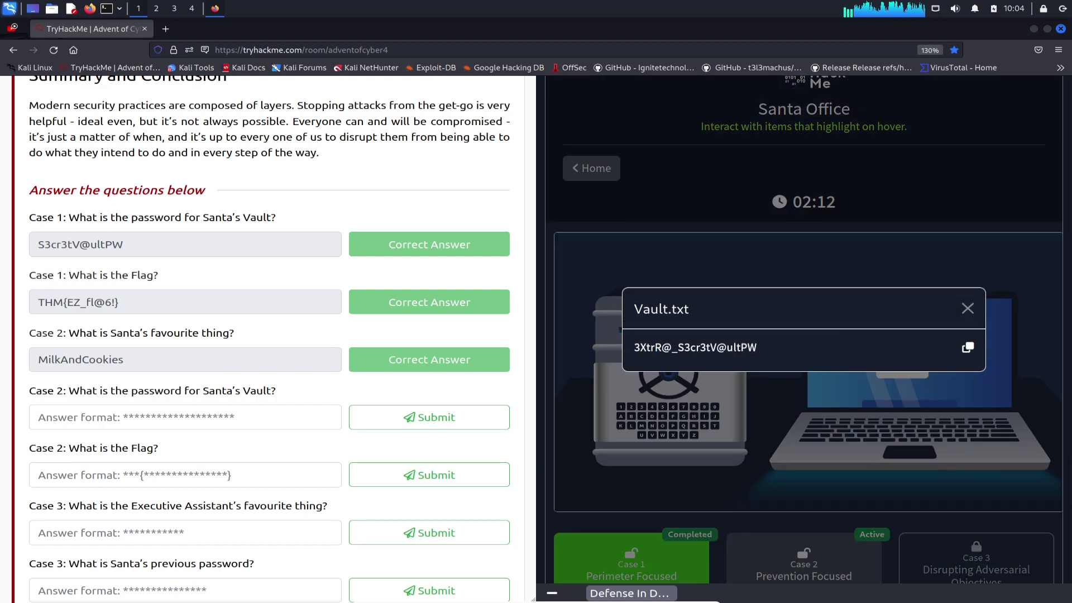
{"action": "left_click", "coordinate": [910, 347]}
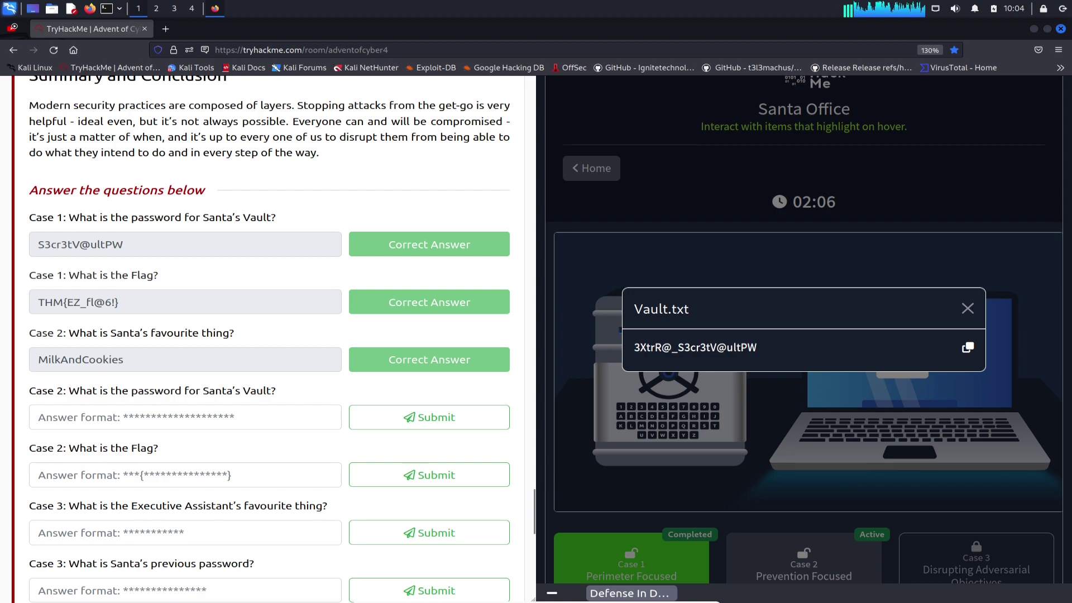
Submit the Vault.txt password as the Case 2 vault-password answer.
{"action": "left_click", "coordinate": [168, 417]}
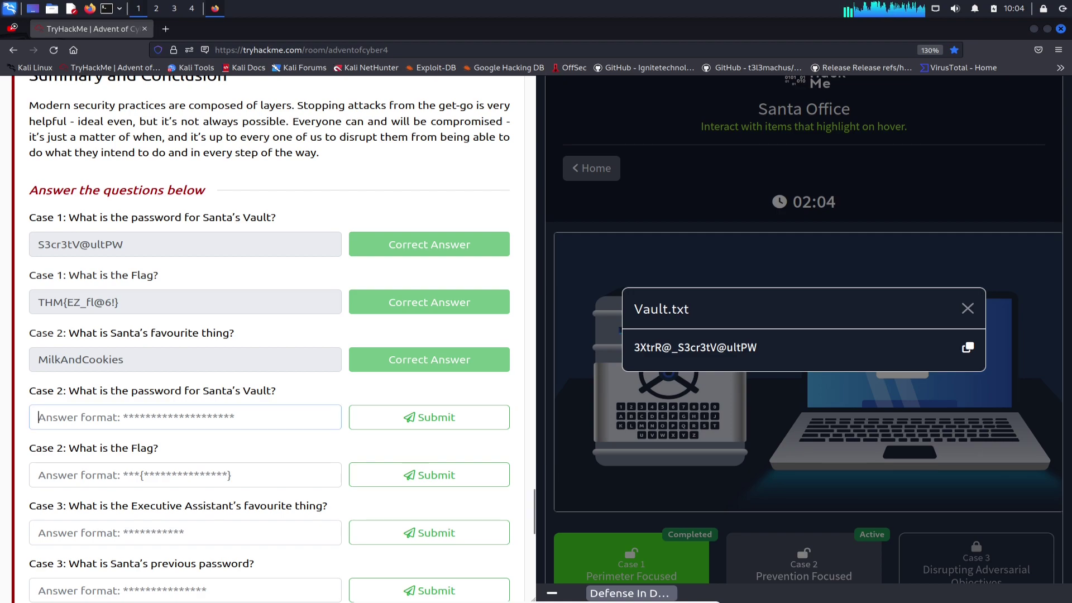
{"action": "key", "text": "ctrl+v"}
{"action": "key", "text": "Return"}
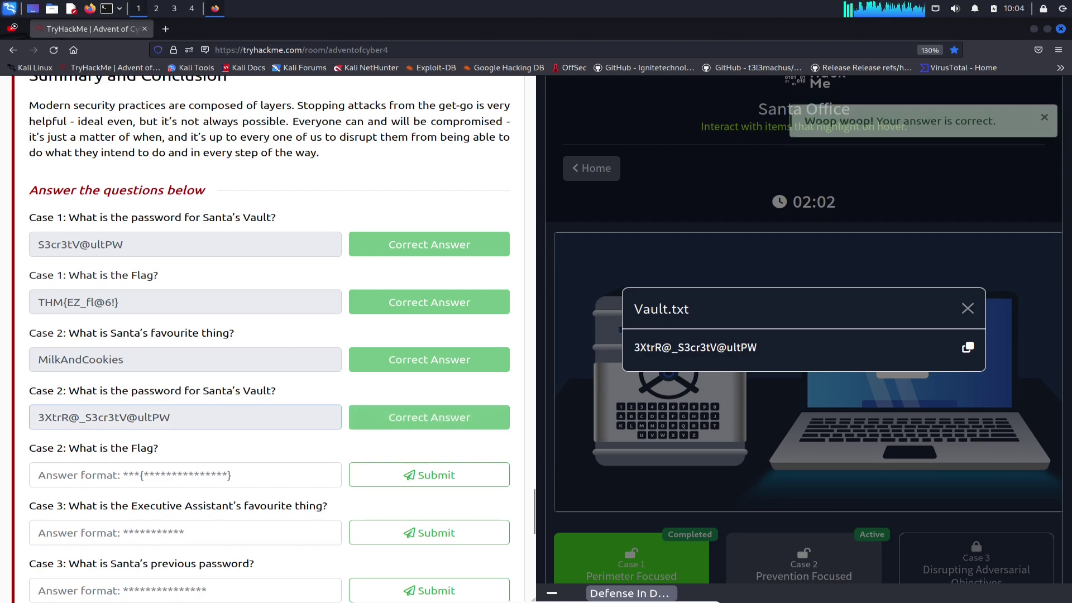
{"action": "key", "text": "Escape"}
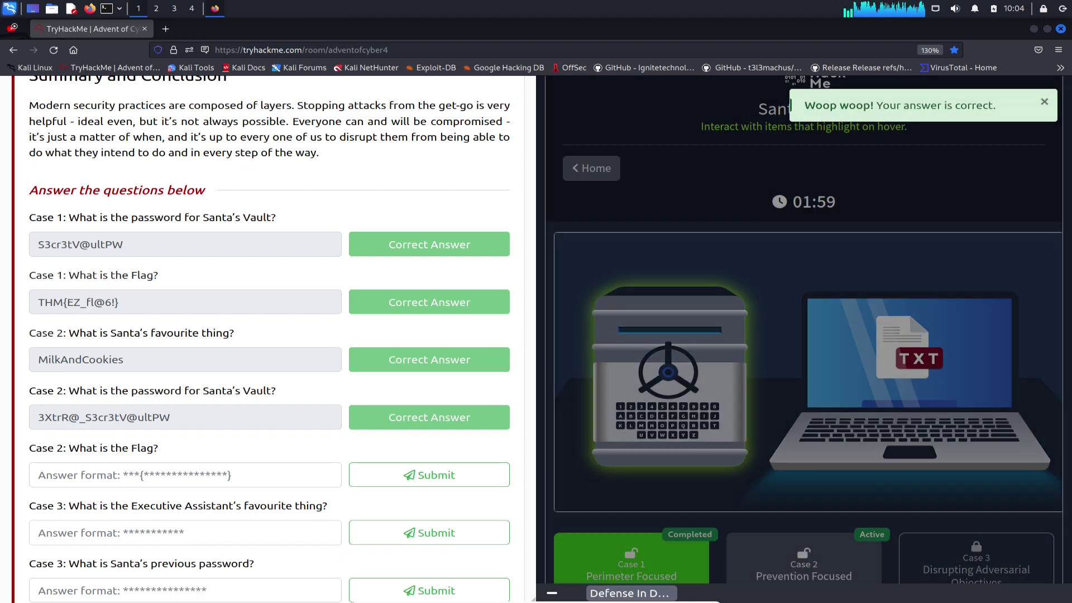
{"action": "left_click", "coordinate": [670, 425]}
Unlock Santa's vault with the pasted Vault.txt password.
{"action": "left_click", "coordinate": [804, 335]}
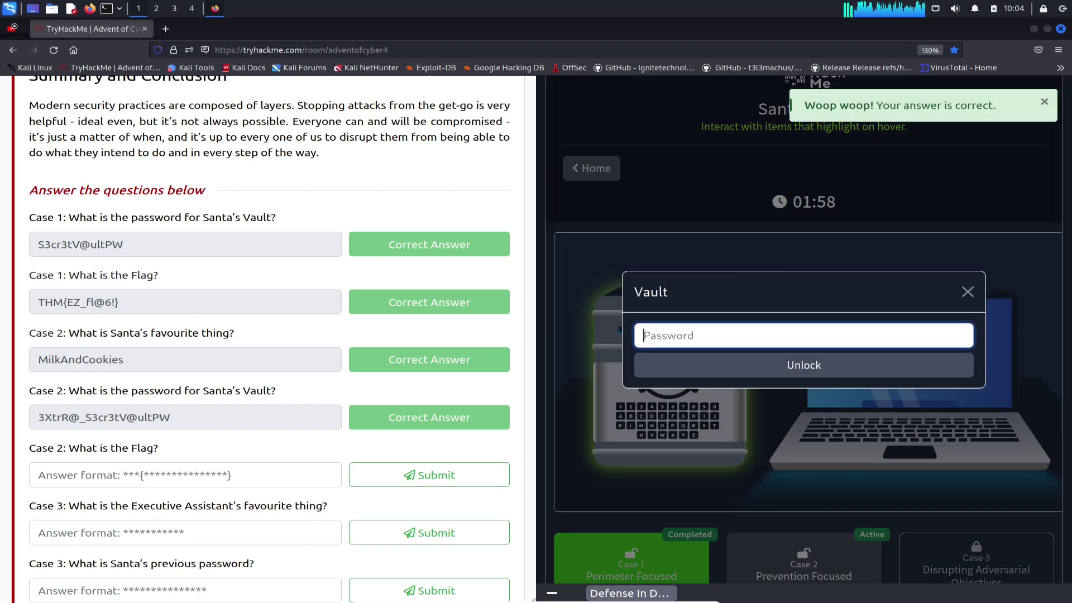
{"action": "key", "text": "ctrl+v"}
{"action": "key", "text": "Return"}
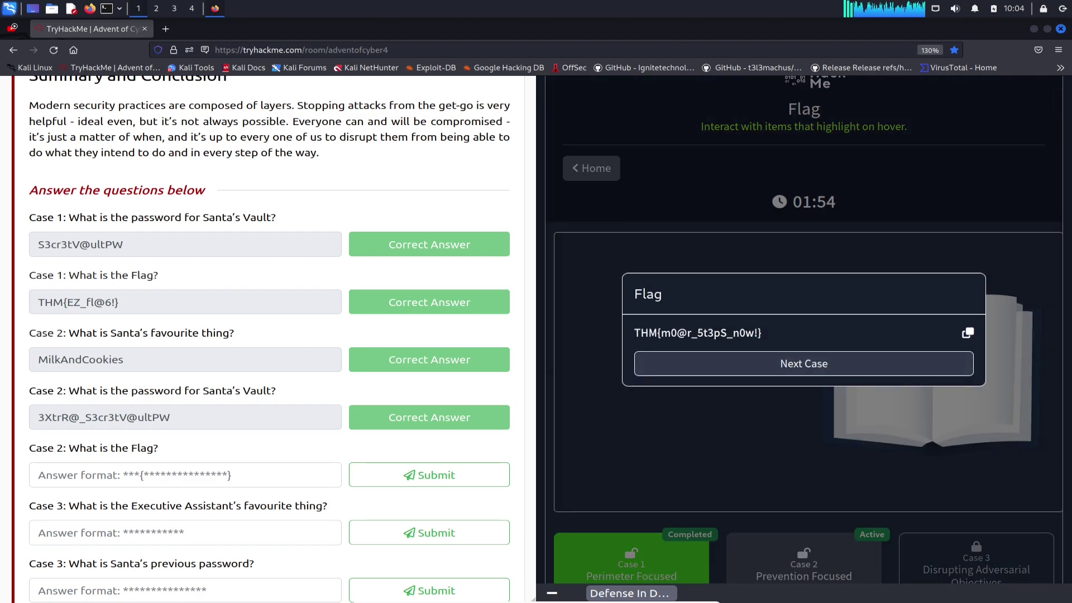
Copy the vault's flag and submit it as the Case 2 flag.
{"action": "left_click", "coordinate": [967, 333]}
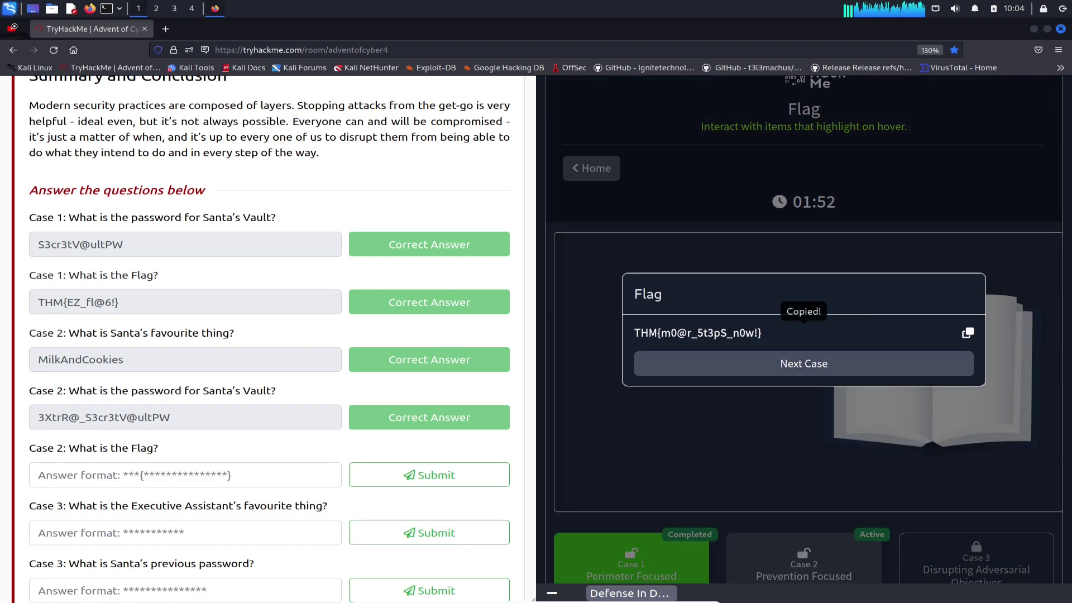
{"action": "left_click", "coordinate": [139, 475]}
{"action": "key", "text": "ctrl+v"}
{"action": "key", "text": "Return"}
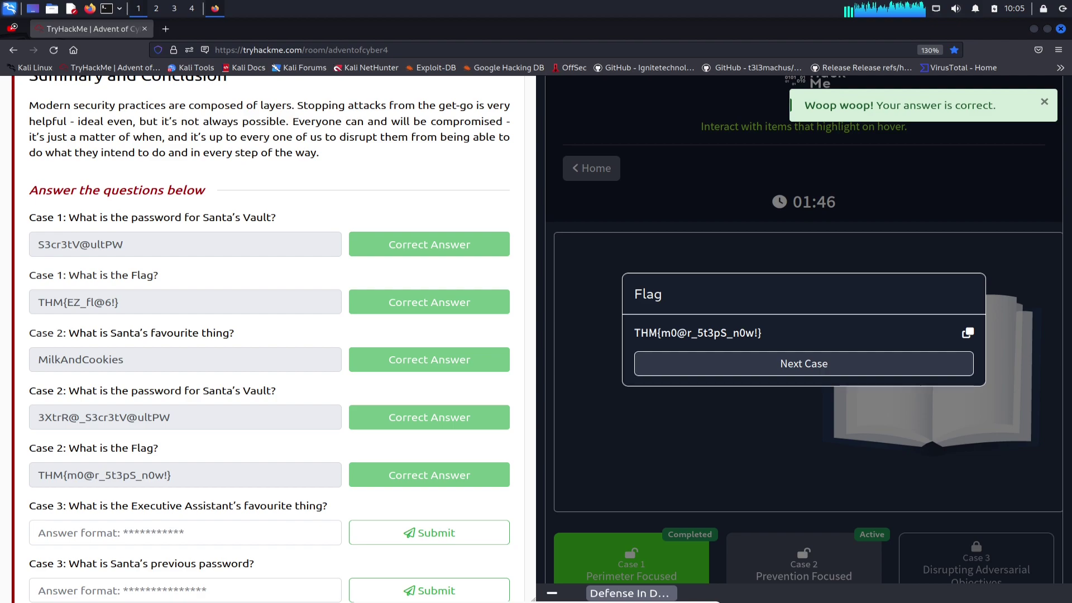
{"action": "left_click", "coordinate": [804, 364]}
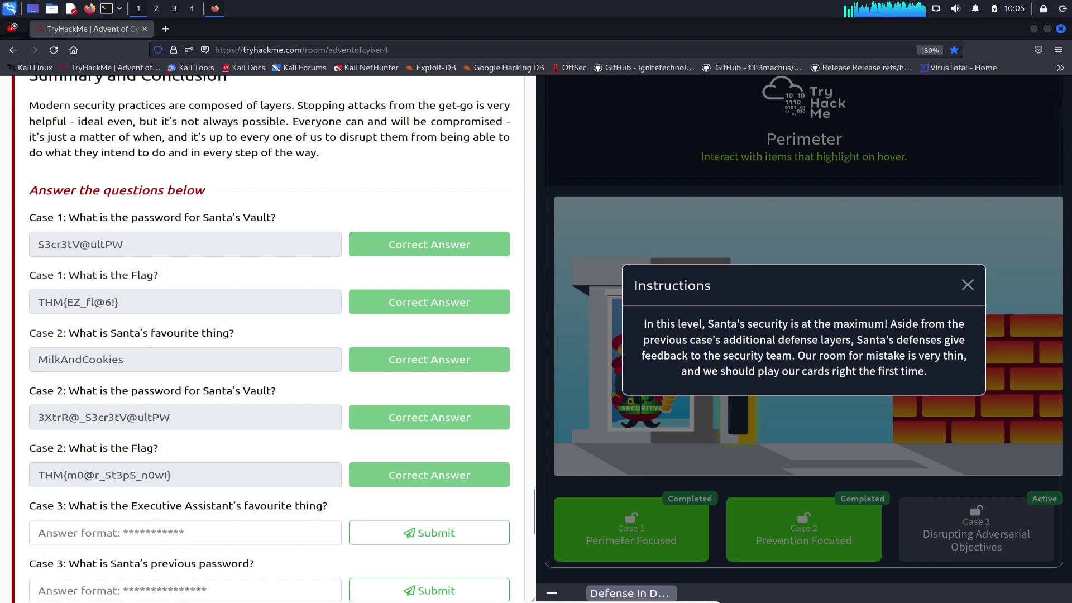
Scroll the questions down to Case 3 and close the Case 3 instructions dialog.
{"action": "scroll", "coordinate": [268, 341], "scroll_direction": "down", "scroll_amount": 5}
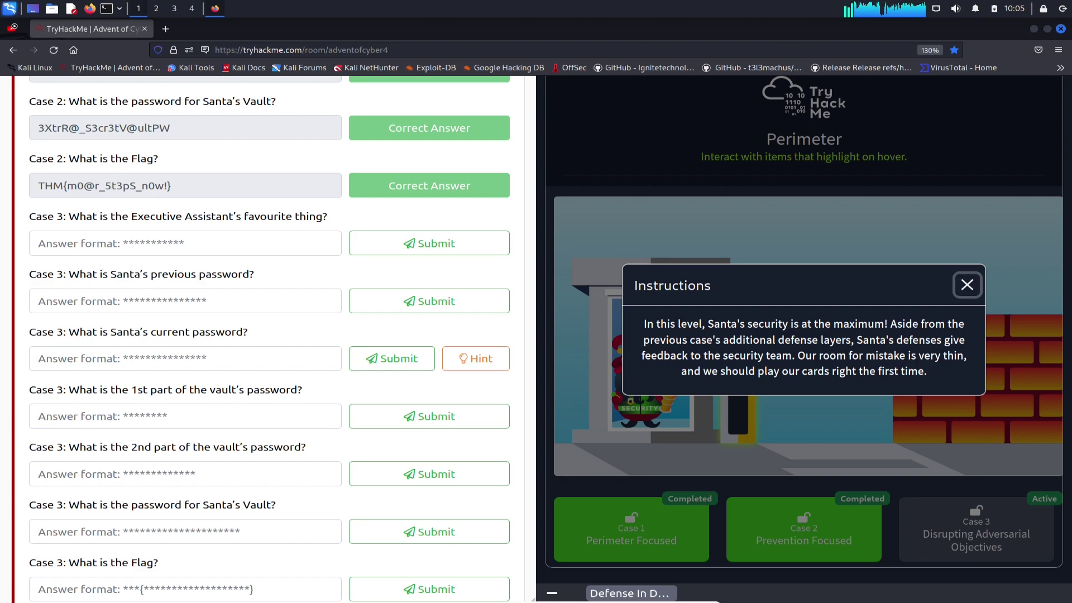
{"action": "left_click", "coordinate": [968, 285]}
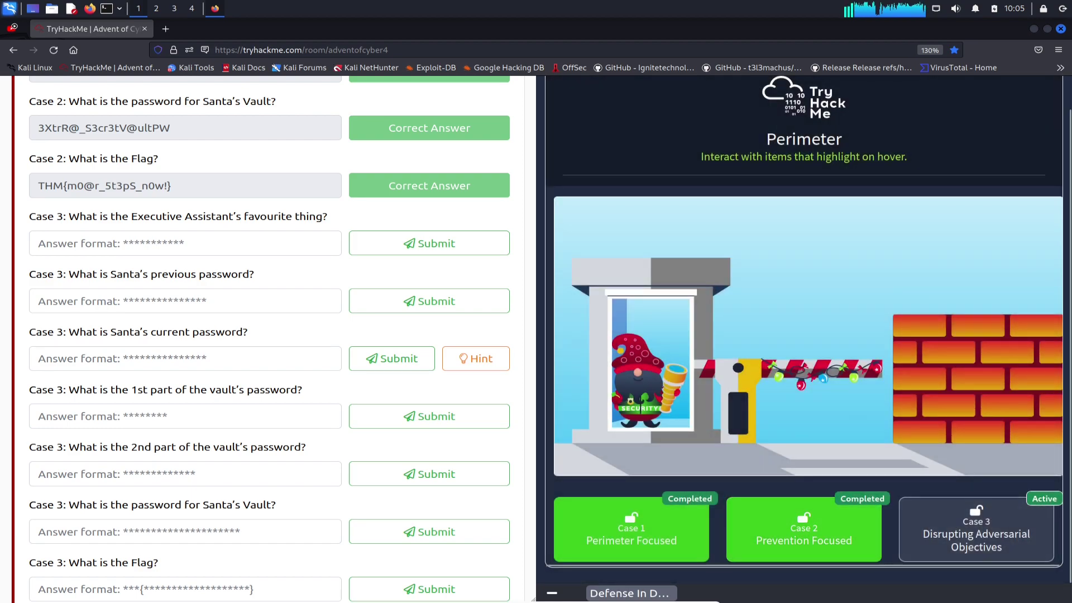
Claim a delivery for Santa's EA, accept the guard's EA Pass, and walk through the gate.
{"action": "left_click", "coordinate": [648, 379]}
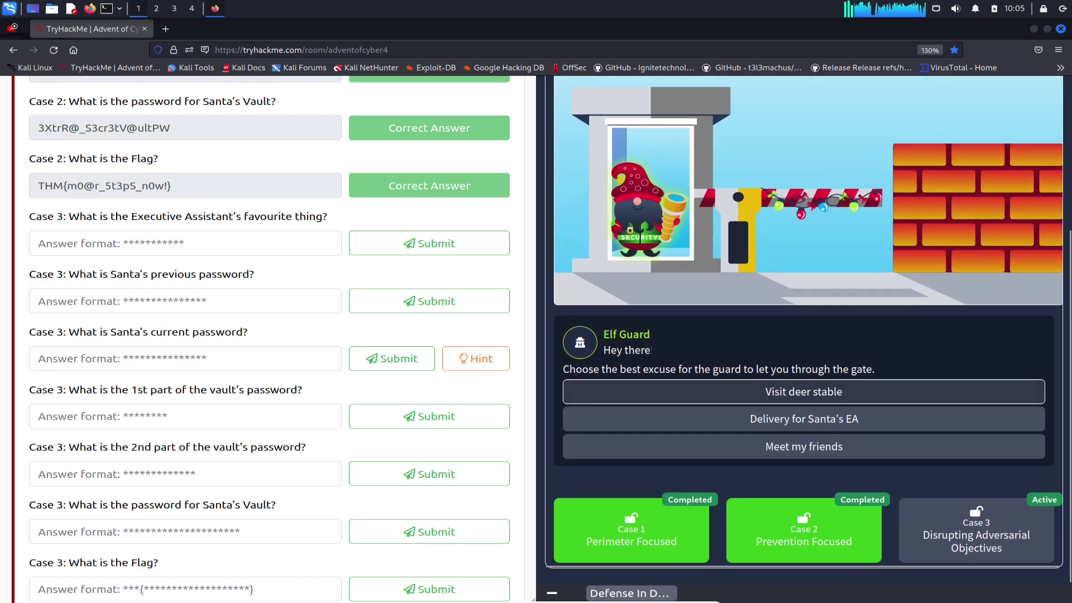
{"action": "left_click", "coordinate": [804, 417]}
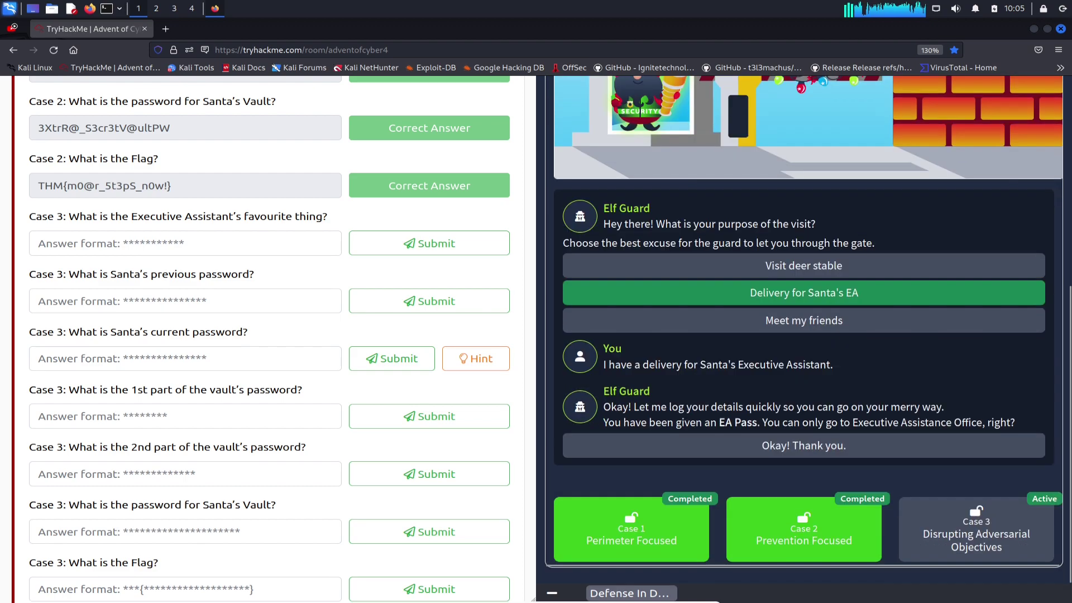
{"action": "left_click", "coordinate": [804, 446]}
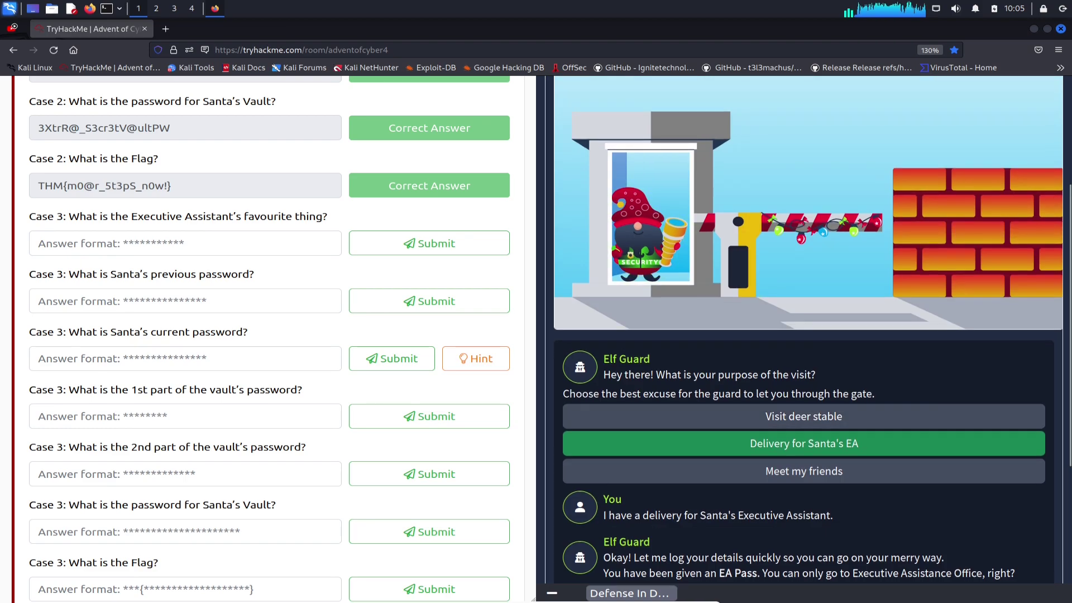
{"action": "left_click", "coordinate": [726, 246]}
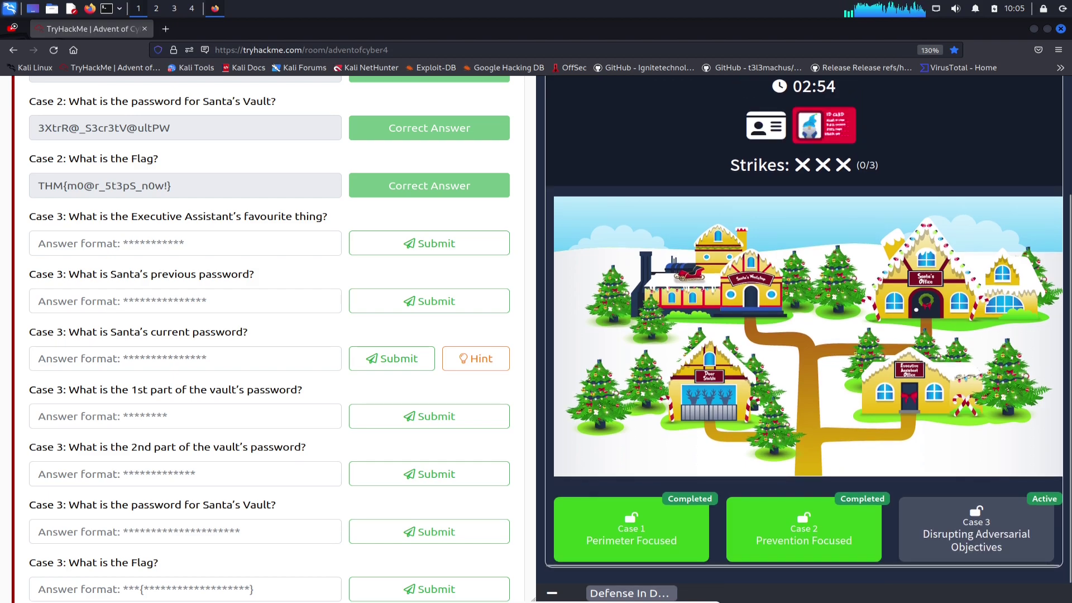
Enter the Executive Assistant's office and copy the favourite treat BanoffeePie from the post-it notes.
{"action": "left_click", "coordinate": [916, 308]}
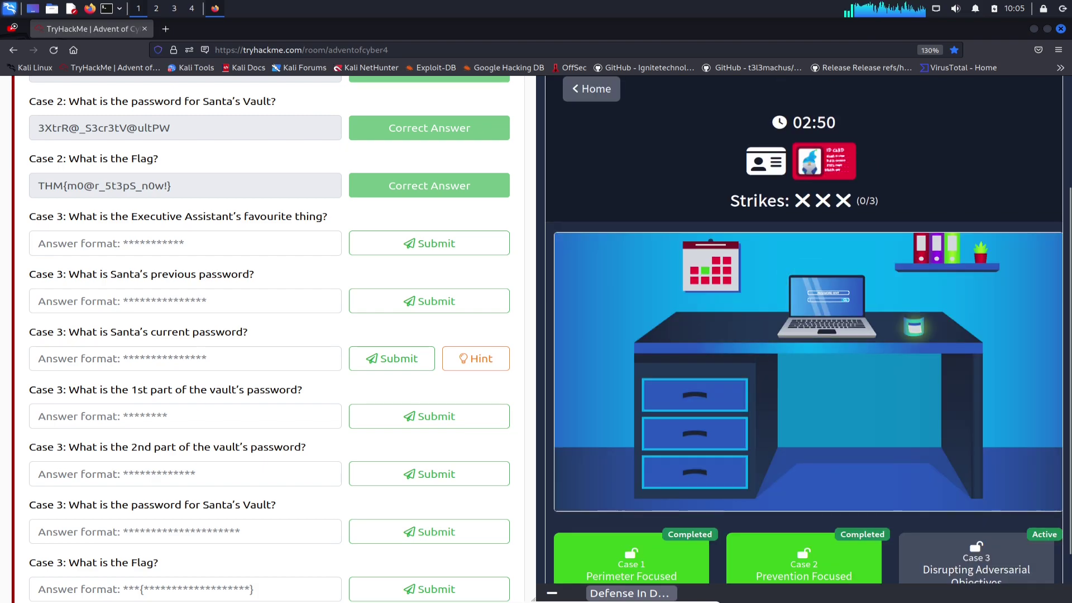
{"action": "left_click", "coordinate": [914, 327]}
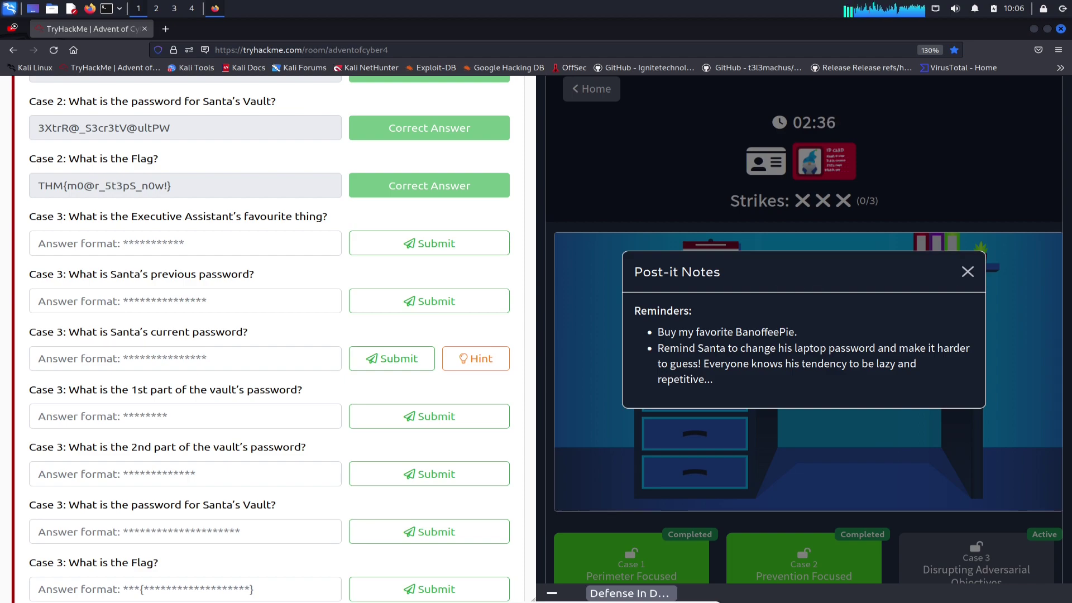
{"action": "left_click", "coordinate": [967, 272]}
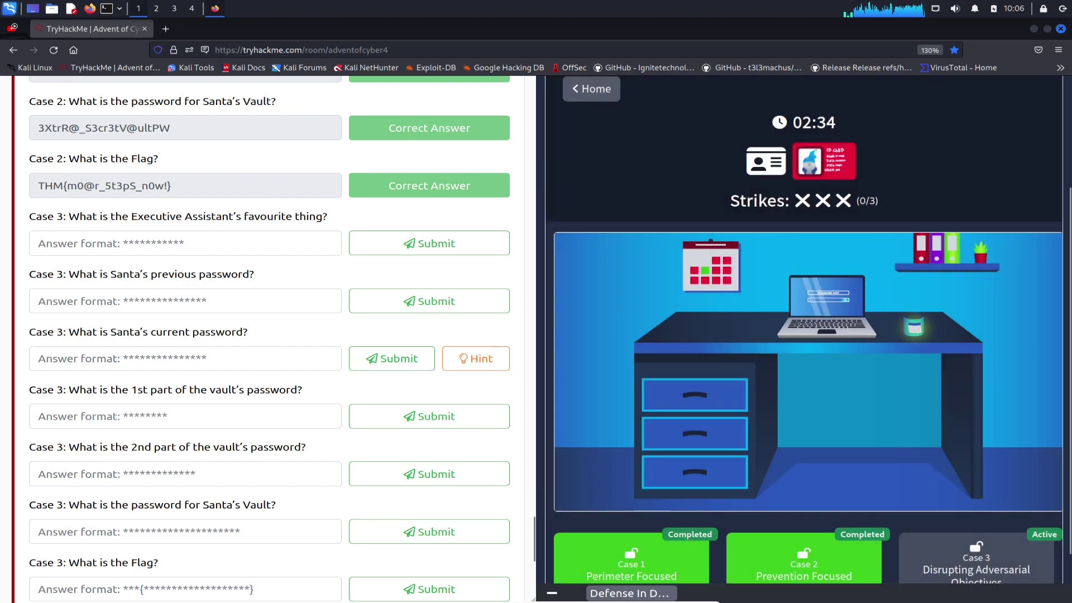
{"action": "left_click", "coordinate": [914, 327]}
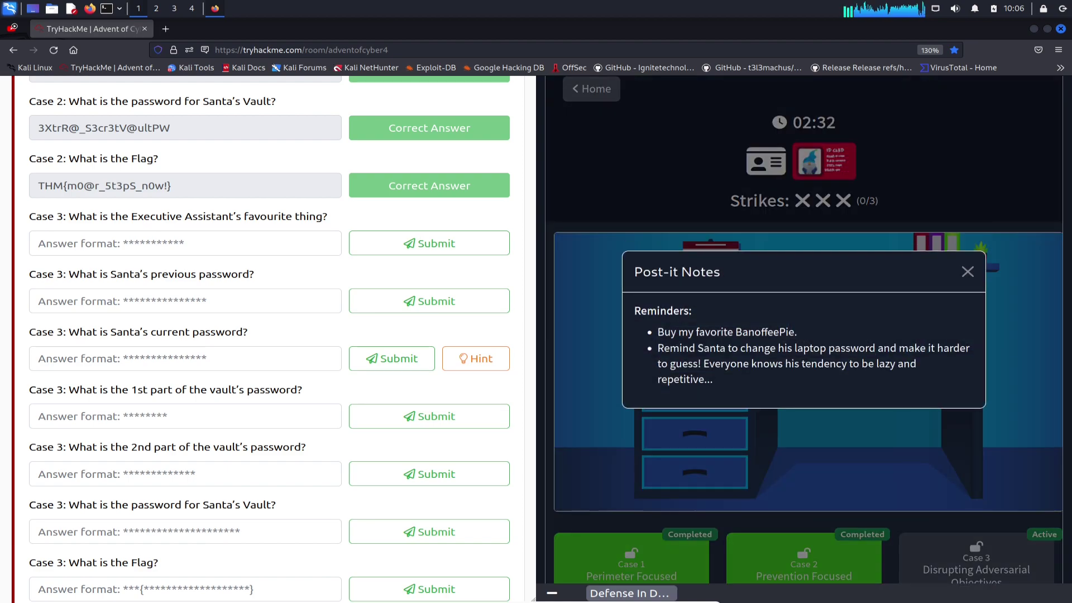
{"action": "right_click", "coordinate": [777, 341]}
{"action": "double_click", "coordinate": [764, 332]}
{"action": "right_click", "coordinate": [764, 332]}
{"action": "left_click", "coordinate": [781, 341]}
Submit BanoffeePie as the Executive Assistant's favourite thing and read the laptop password hint.
{"action": "left_click", "coordinate": [39, 243]}
{"action": "key", "text": "ctrl+v"}
{"action": "key", "text": "Tab"}
{"action": "key", "text": "Return"}
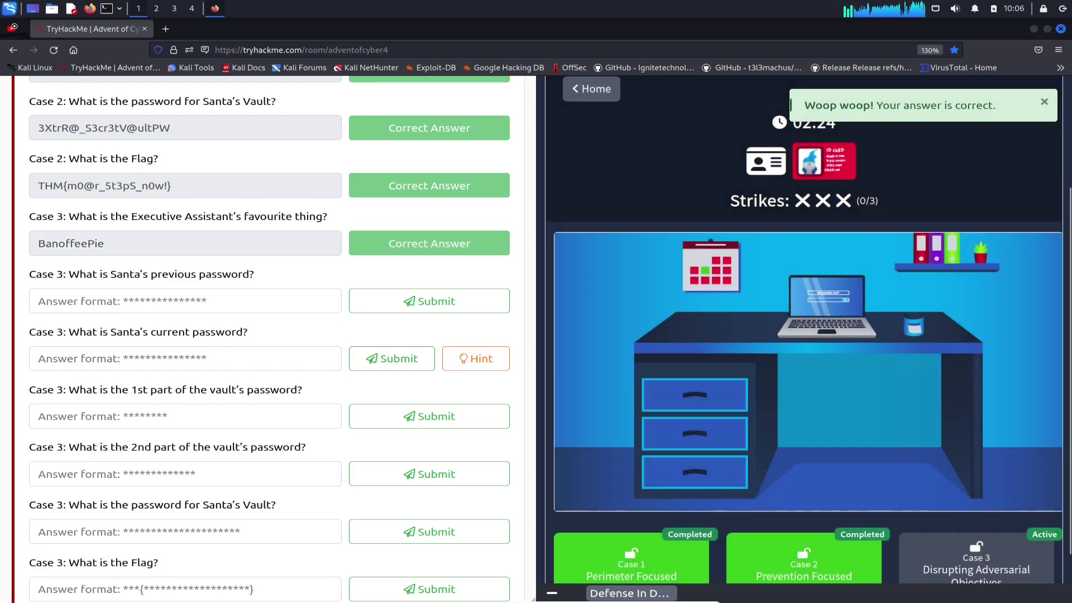
{"action": "left_click", "coordinate": [827, 305]}
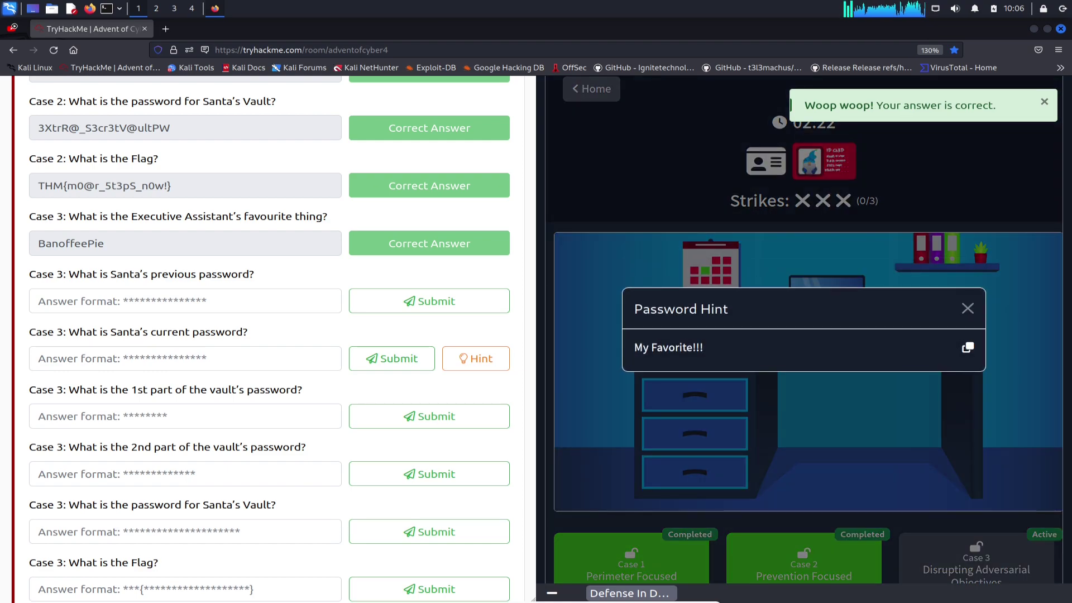
{"action": "left_click", "coordinate": [968, 308]}
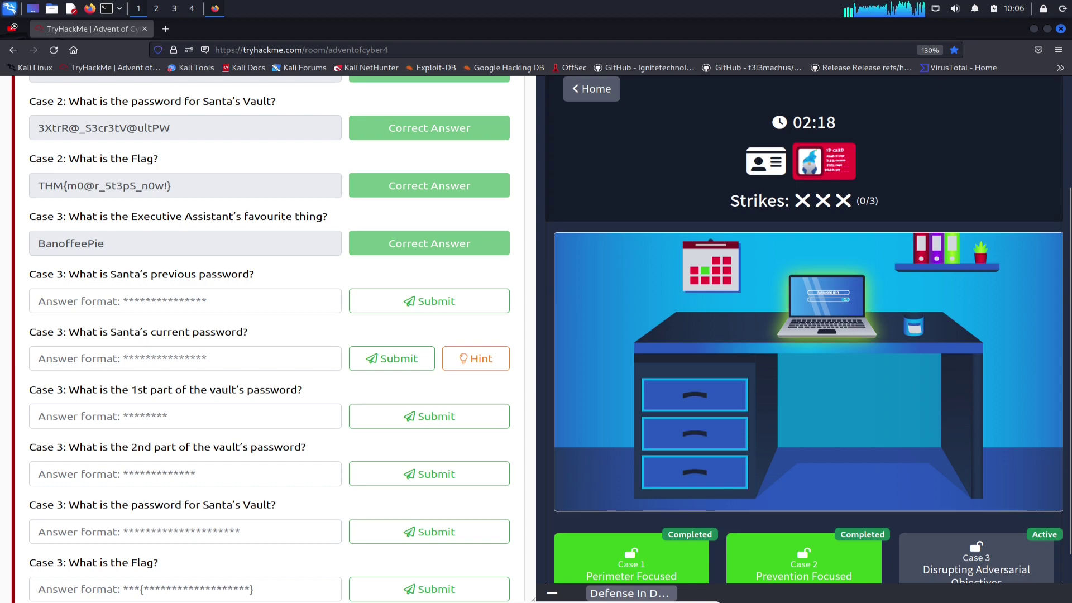
{"action": "key", "text": "ctrl+v"}
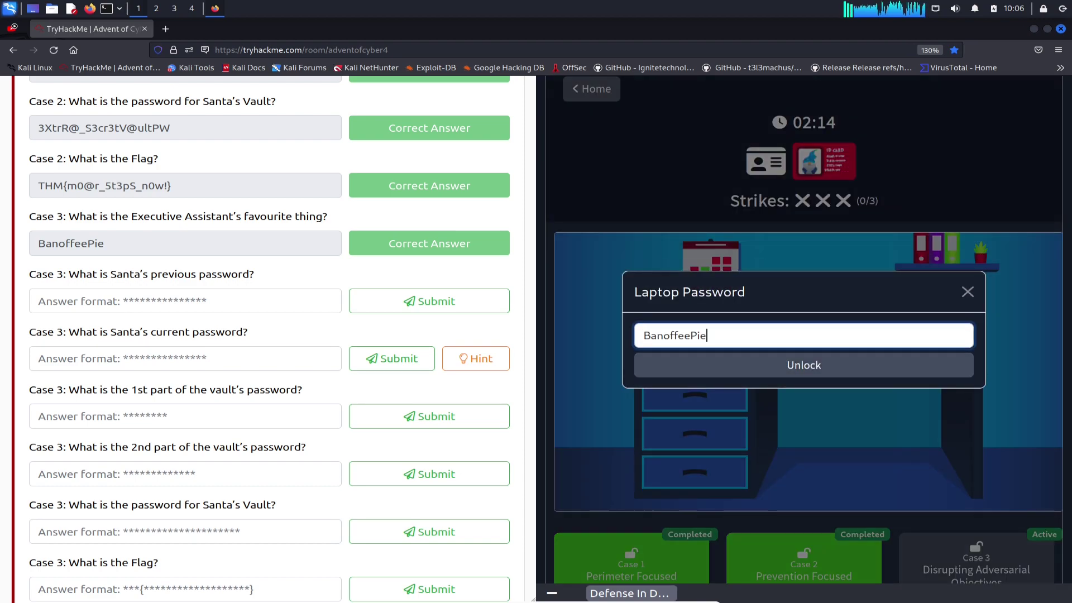
{"action": "key", "text": "Return"}
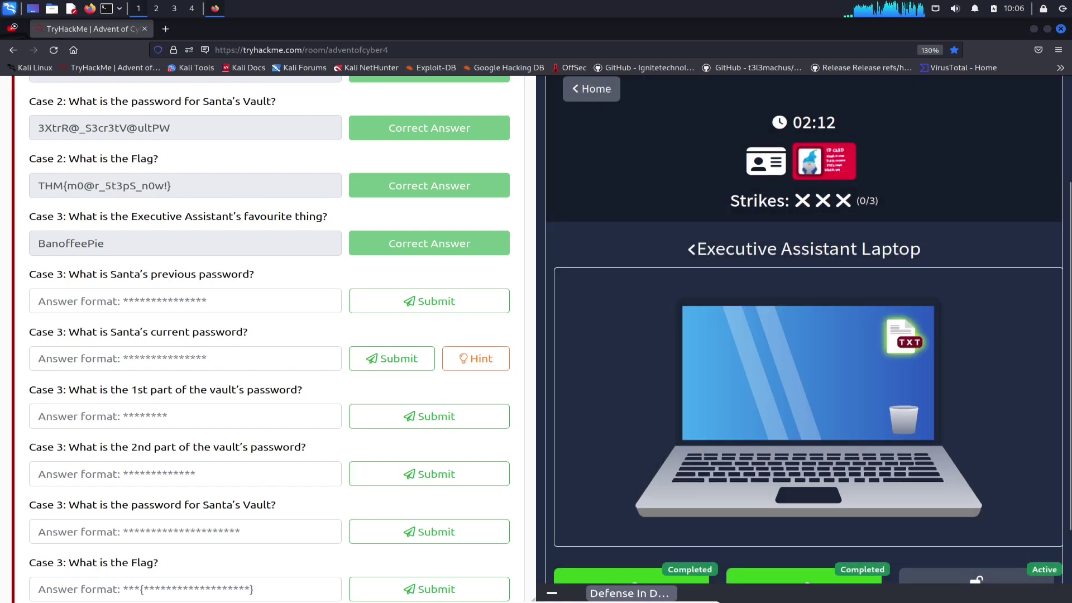
{"action": "double_click", "coordinate": [903, 336]}
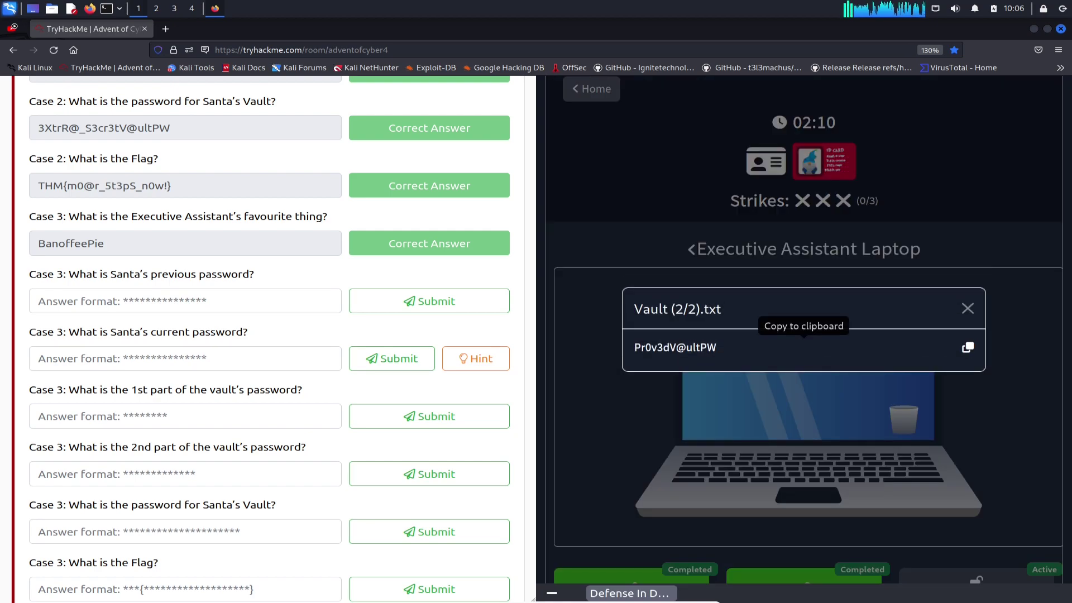
{"action": "left_click", "coordinate": [967, 348]}
{"action": "left_click", "coordinate": [168, 301]}
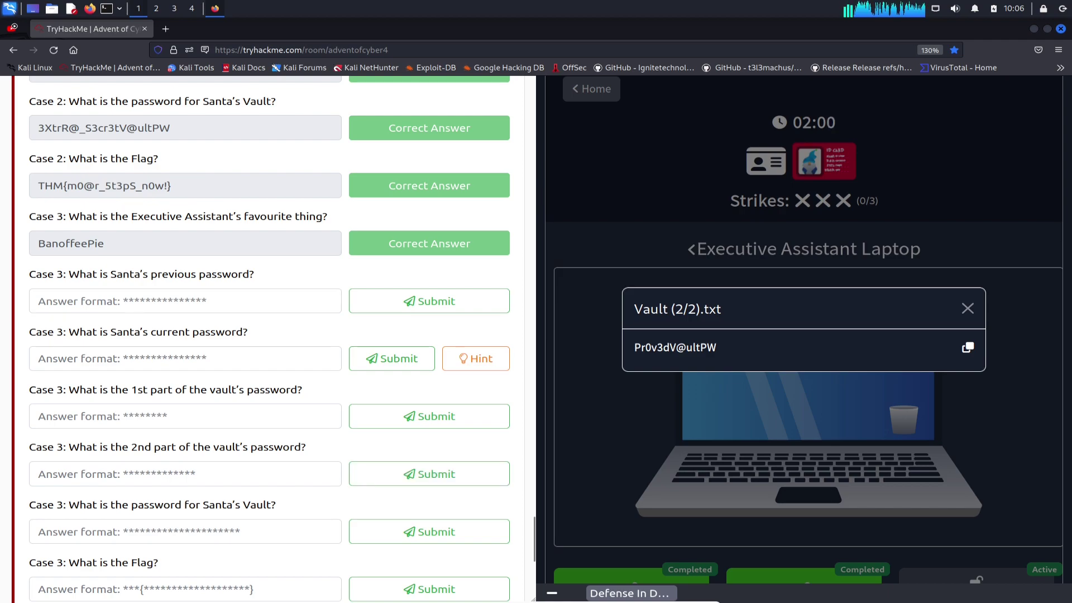
{"action": "left_click", "coordinate": [968, 308]}
Submit the password from OldPW.txt as Santa's previous password.
{"action": "left_click", "coordinate": [903, 335]}
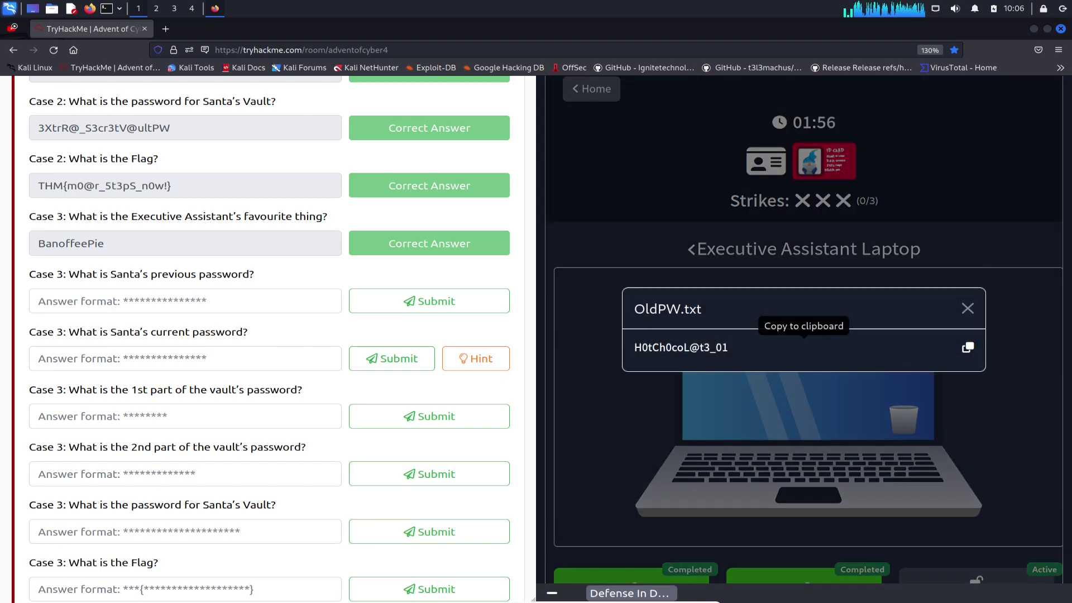
{"action": "left_click", "coordinate": [804, 347]}
{"action": "left_click", "coordinate": [38, 301]}
{"action": "key", "text": "ctrl+v"}
{"action": "key", "text": "Return"}
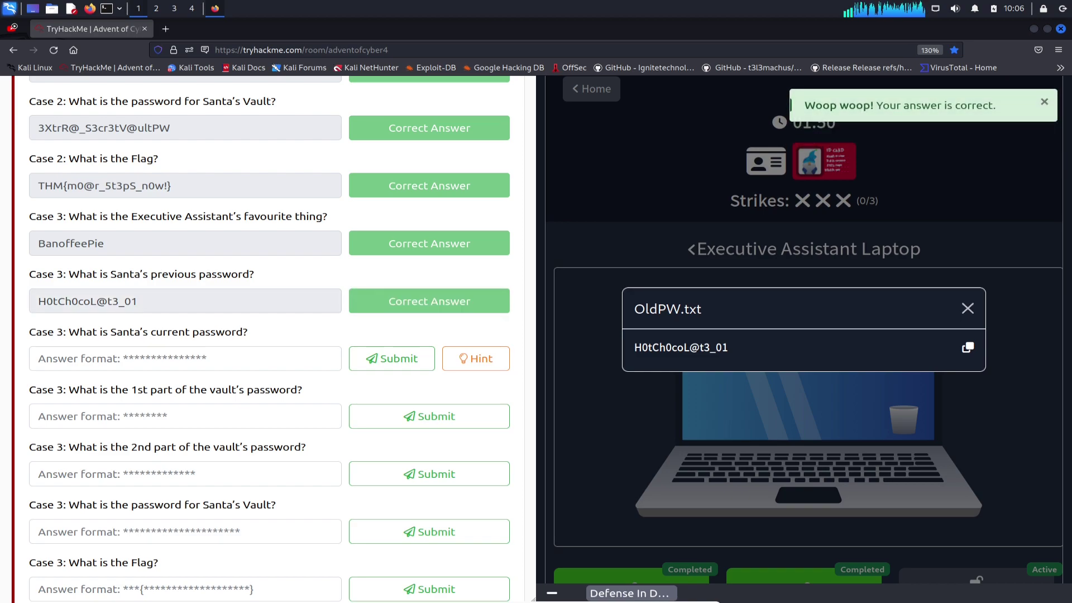
{"action": "left_click", "coordinate": [968, 308]}
Paste the Vault (2/2).txt password into the current-password answer field.
{"action": "left_click", "coordinate": [903, 338]}
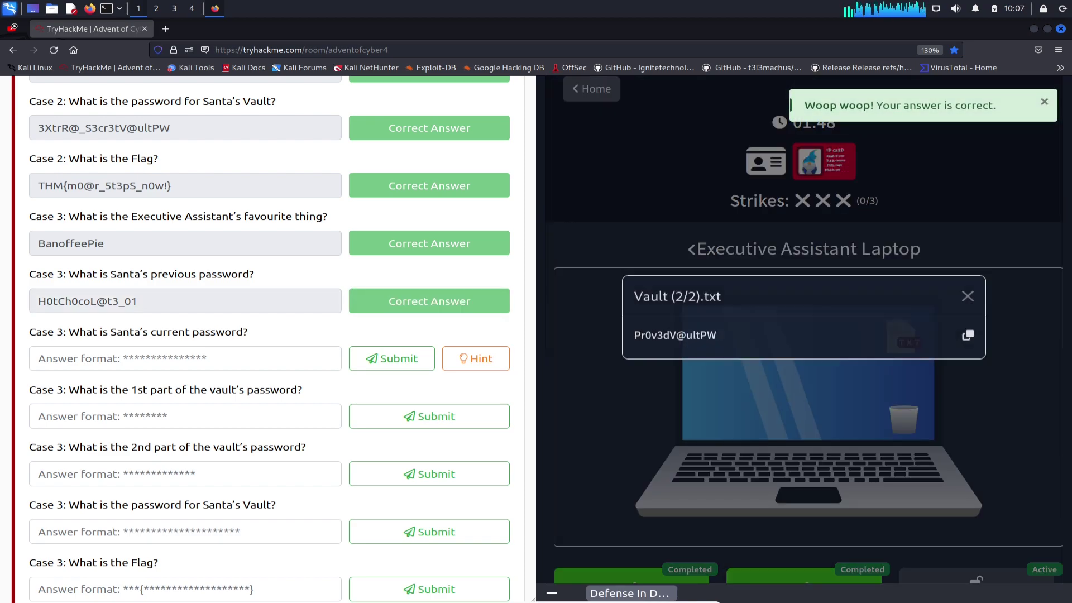
{"action": "left_click", "coordinate": [968, 347]}
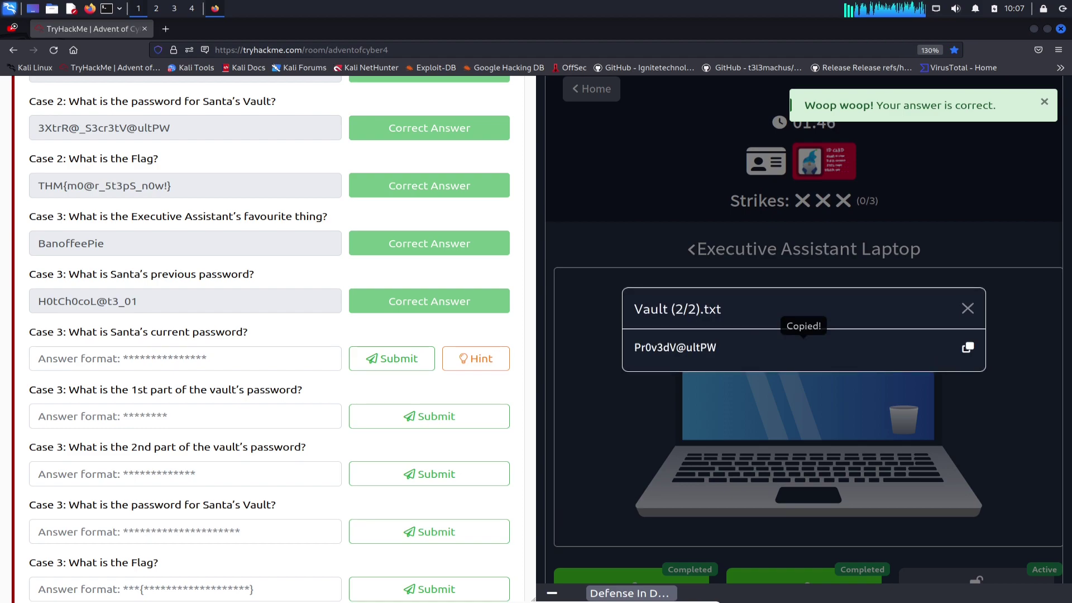
{"action": "left_click", "coordinate": [184, 358]}
{"action": "key", "text": "ctrl+v"}
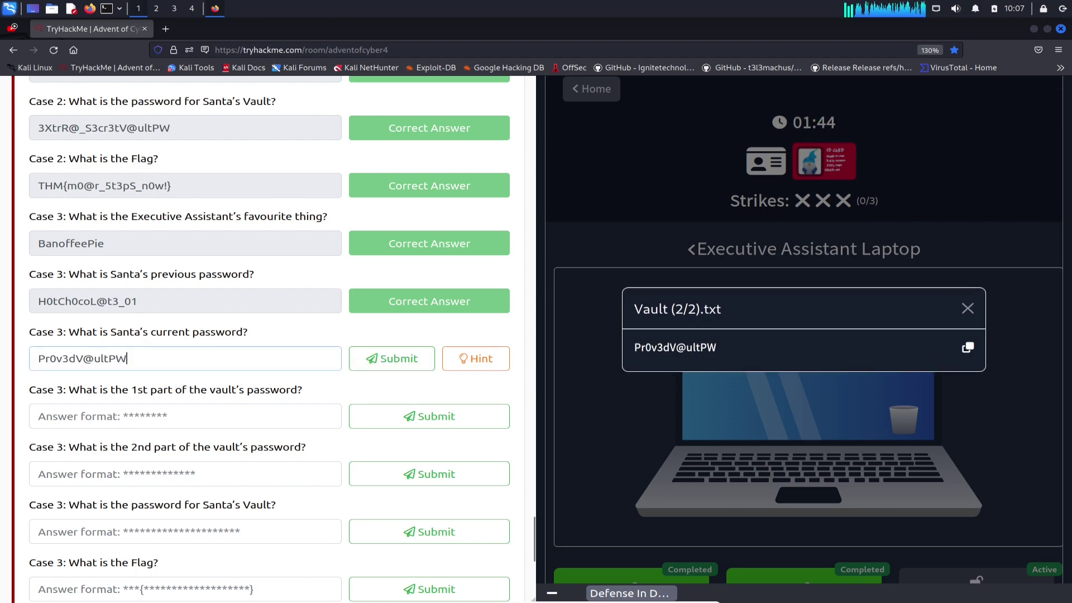
Submit the vault password as Santa's current password, then read the hint after it's rejected.
{"action": "key", "text": "Return"}
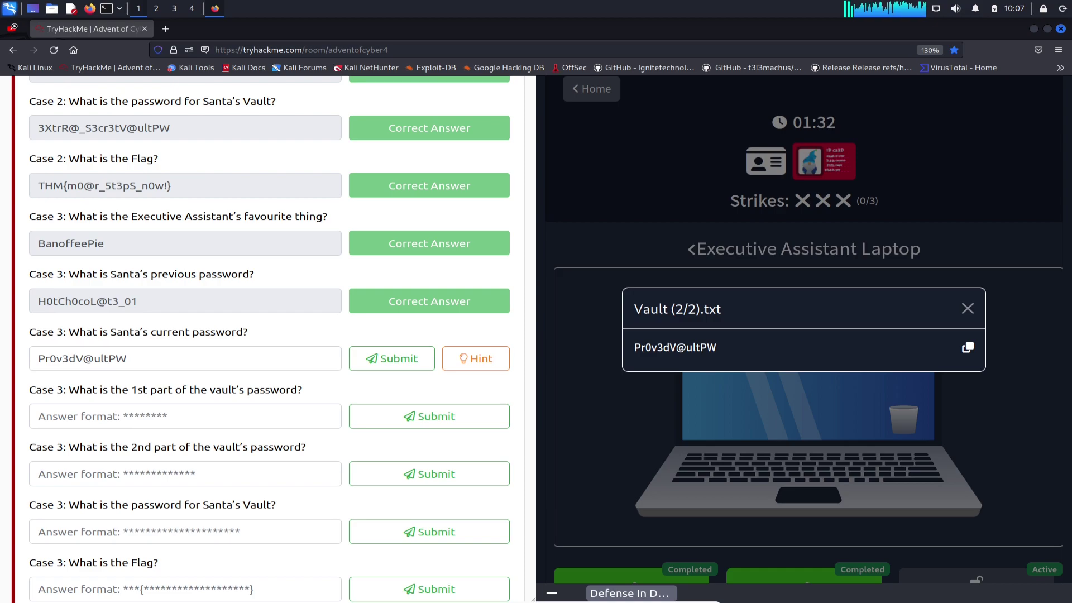
{"action": "key", "text": "Escape"}
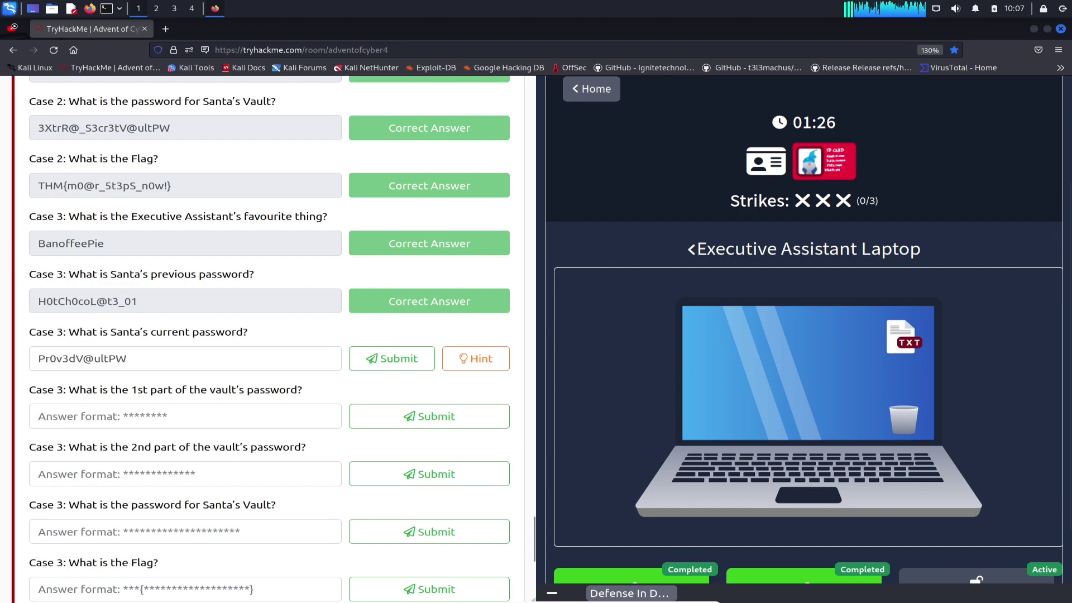
{"action": "left_click", "coordinate": [476, 358]}
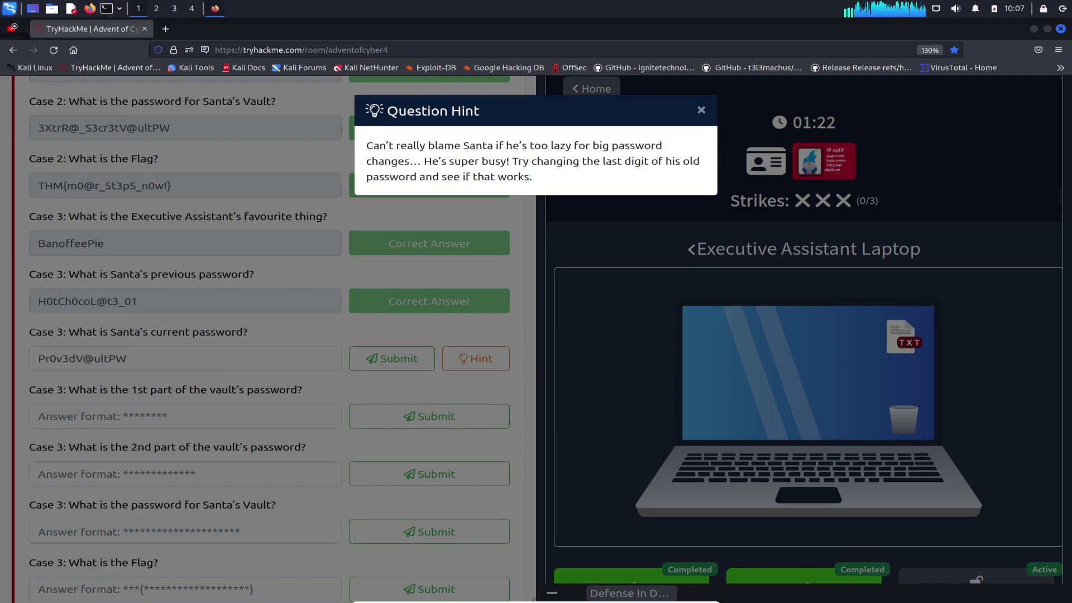
{"action": "left_click", "coordinate": [701, 110]}
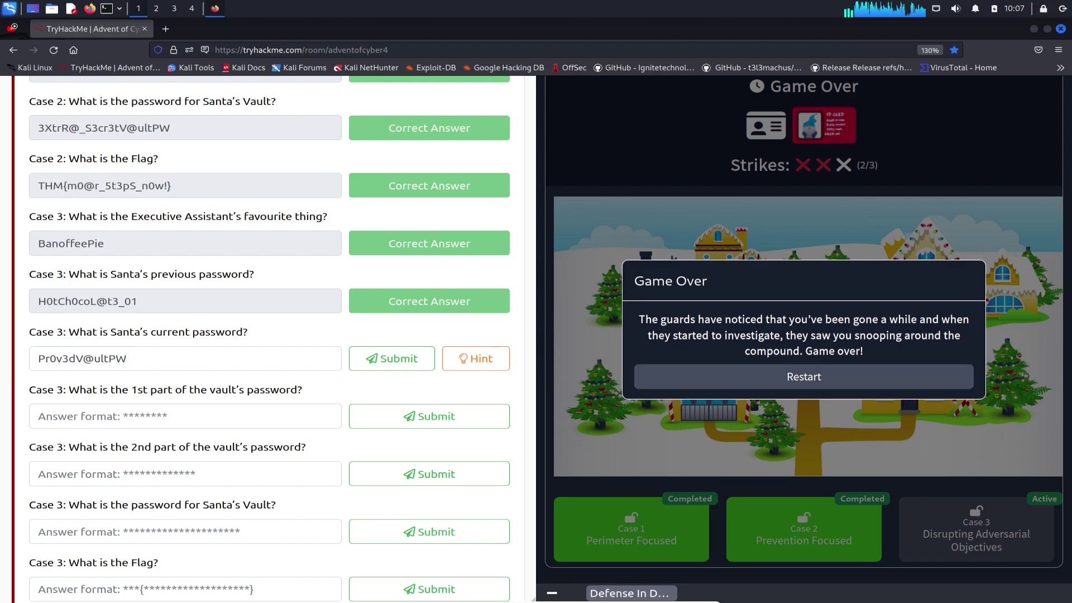
Restart Case 3 after Game Over and reread the current-password hint.
{"action": "key", "text": "Return"}
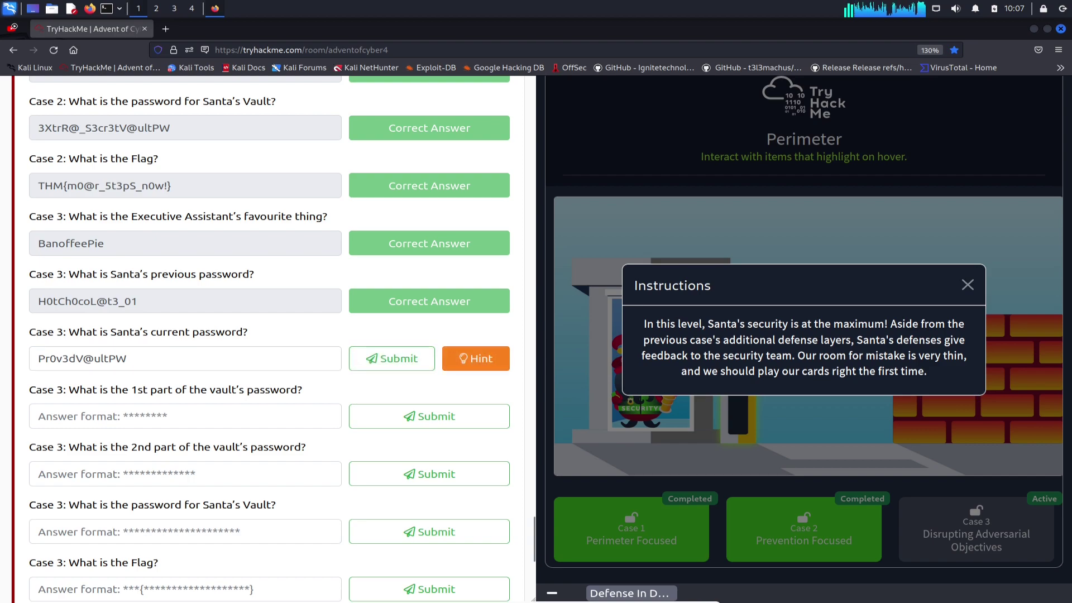
{"action": "left_click", "coordinate": [475, 359]}
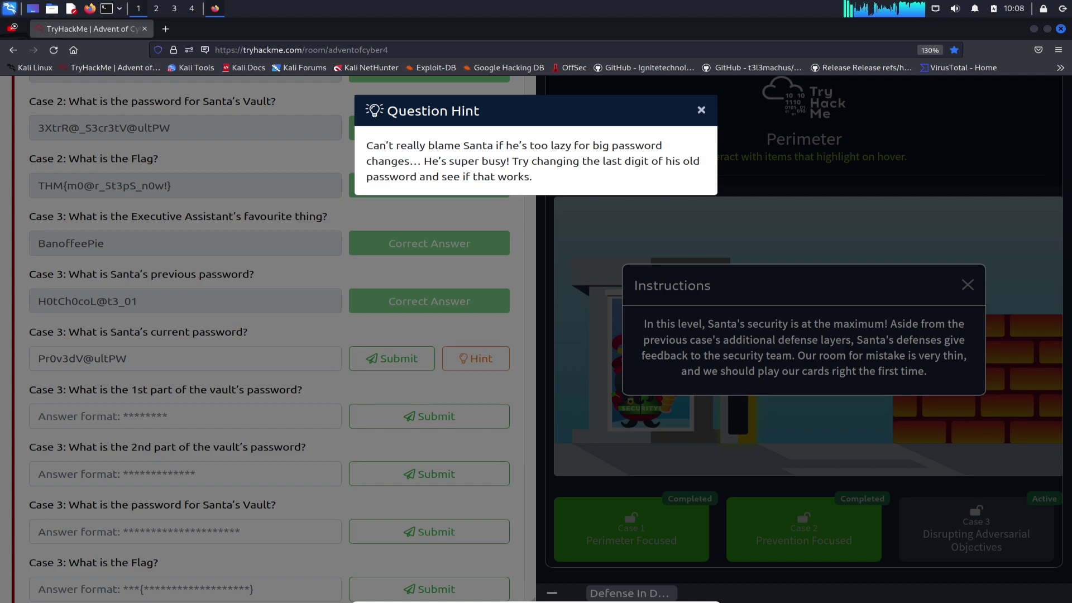
{"action": "left_click", "coordinate": [701, 110]}
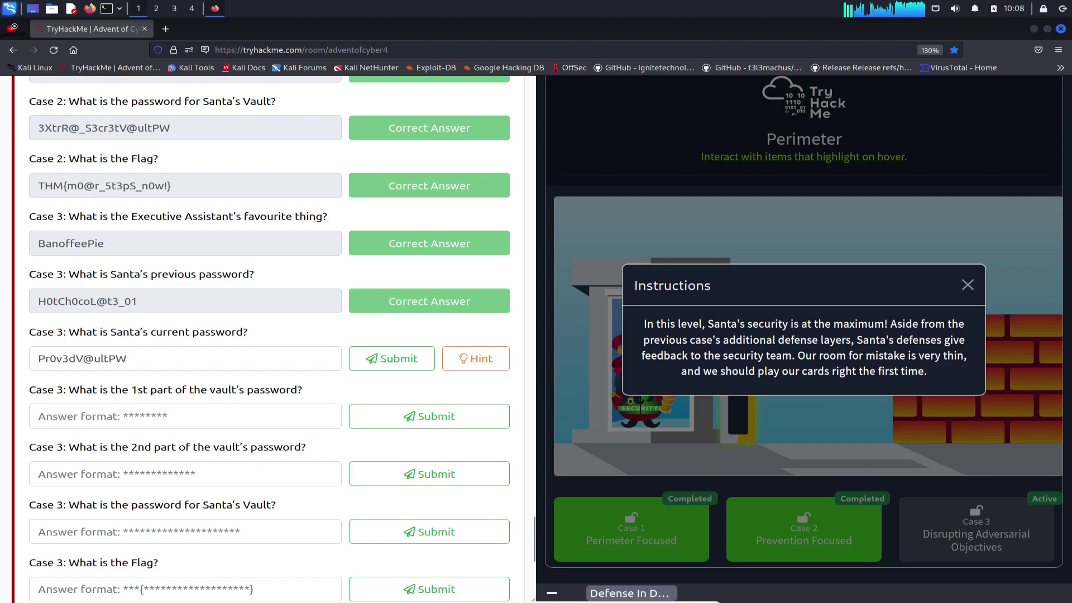
{"action": "left_click", "coordinate": [127, 358]}
Submit Santa's previous password with its last digit changed to 2, then dismiss the instructions.
{"action": "left_click_drag", "start_coordinate": [138, 301], "coordinate": [37, 301]}
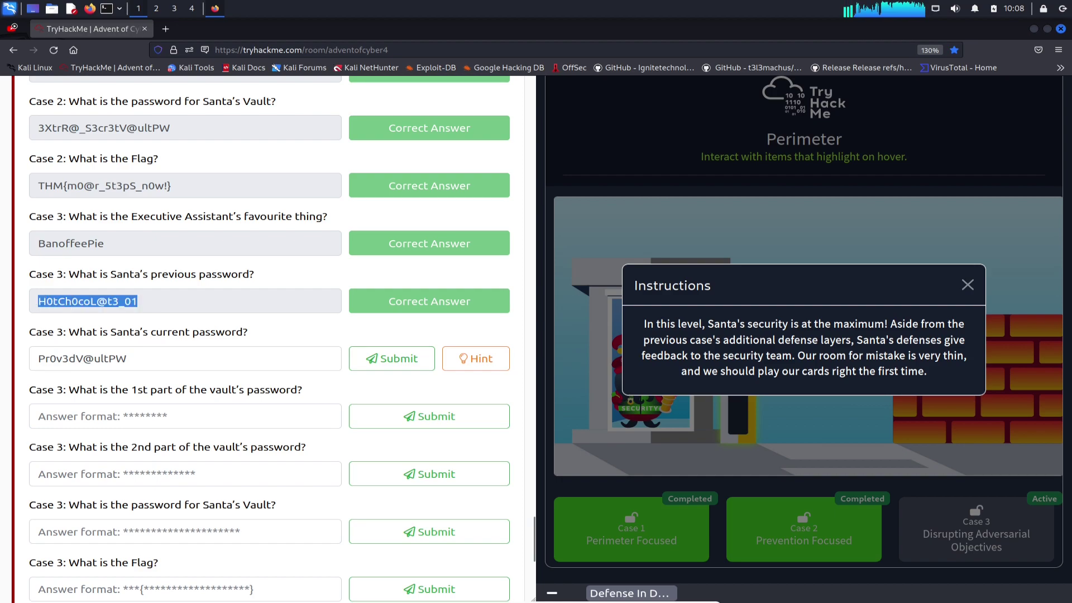
{"action": "left_click_drag", "start_coordinate": [128, 358], "coordinate": [37, 358]}
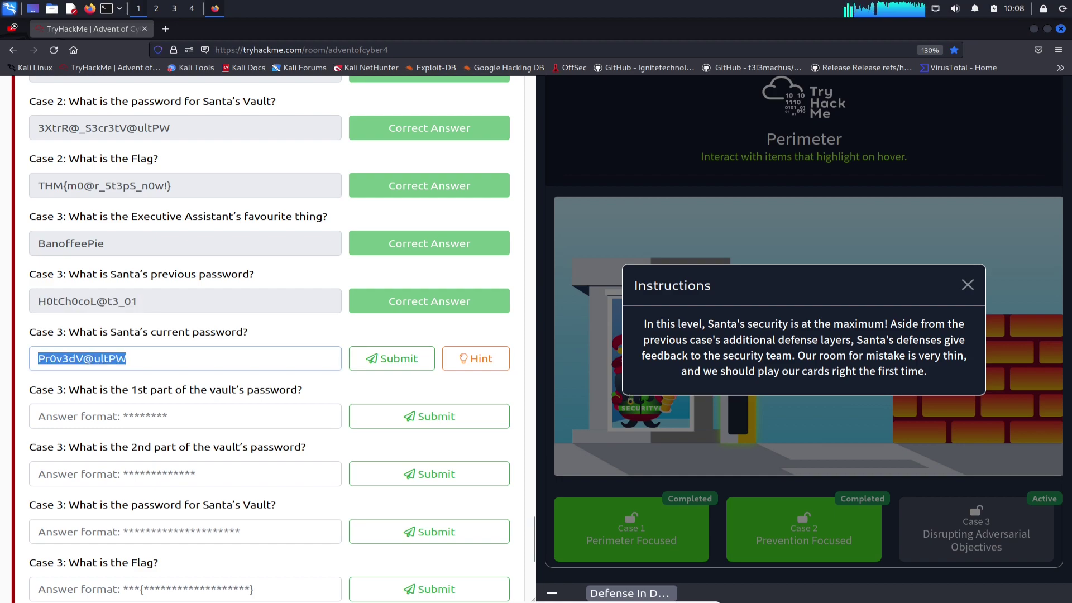
{"action": "key", "text": "ctrl+v"}
{"action": "key", "text": "BackSpace"}
{"action": "type", "text": "2"}
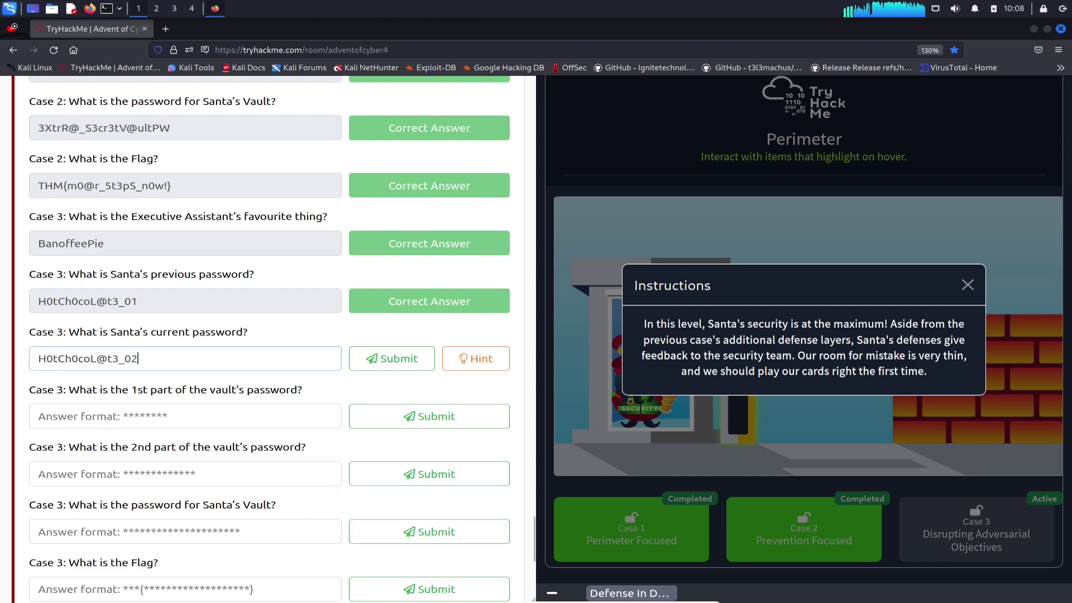
{"action": "key", "text": "Return"}
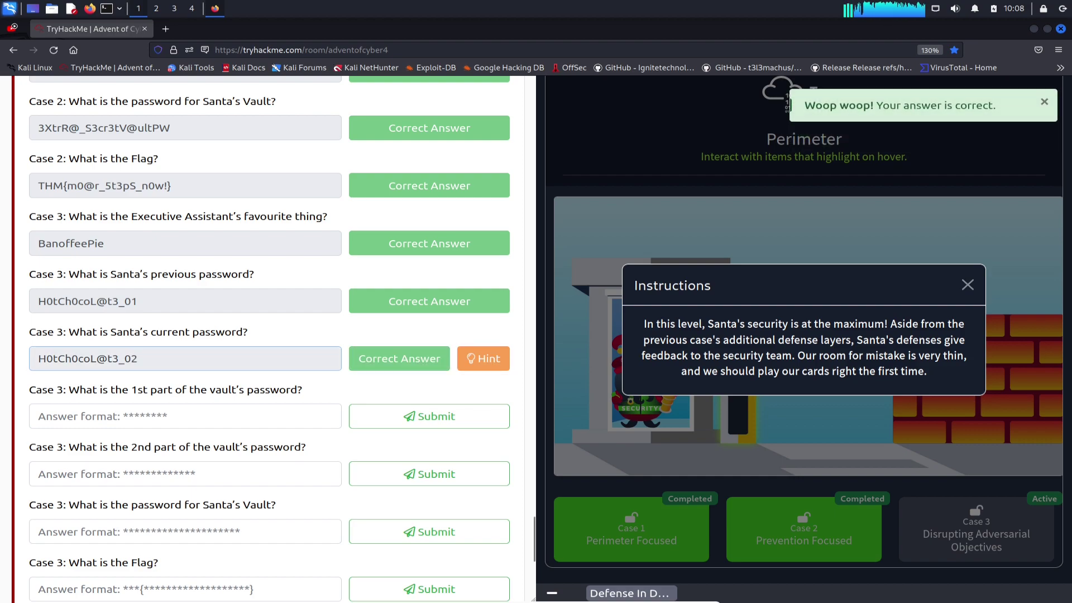
{"action": "left_click", "coordinate": [168, 416]}
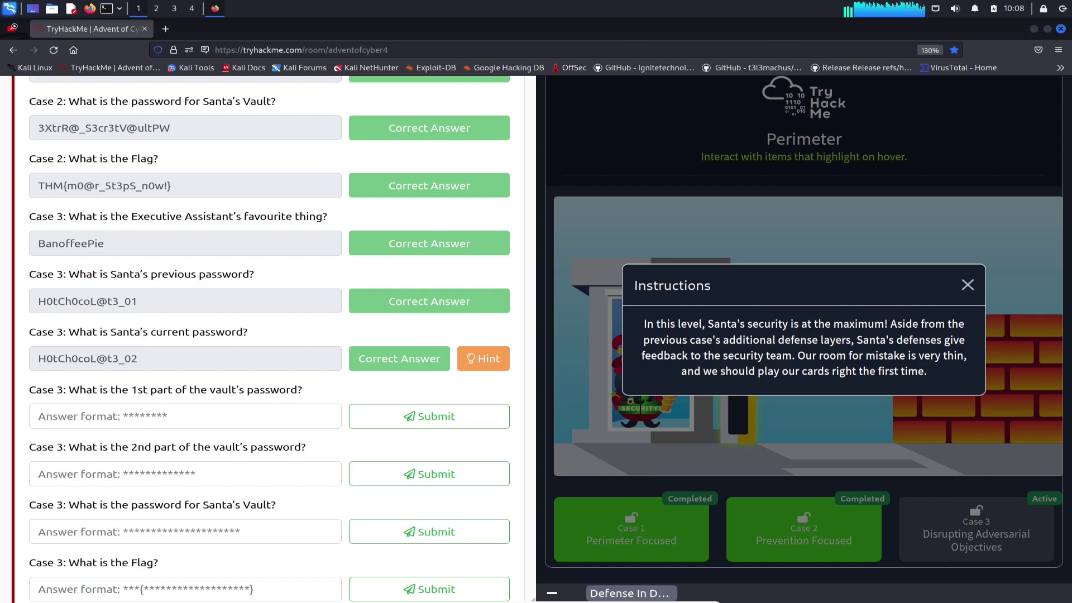
{"action": "left_click", "coordinate": [967, 285]}
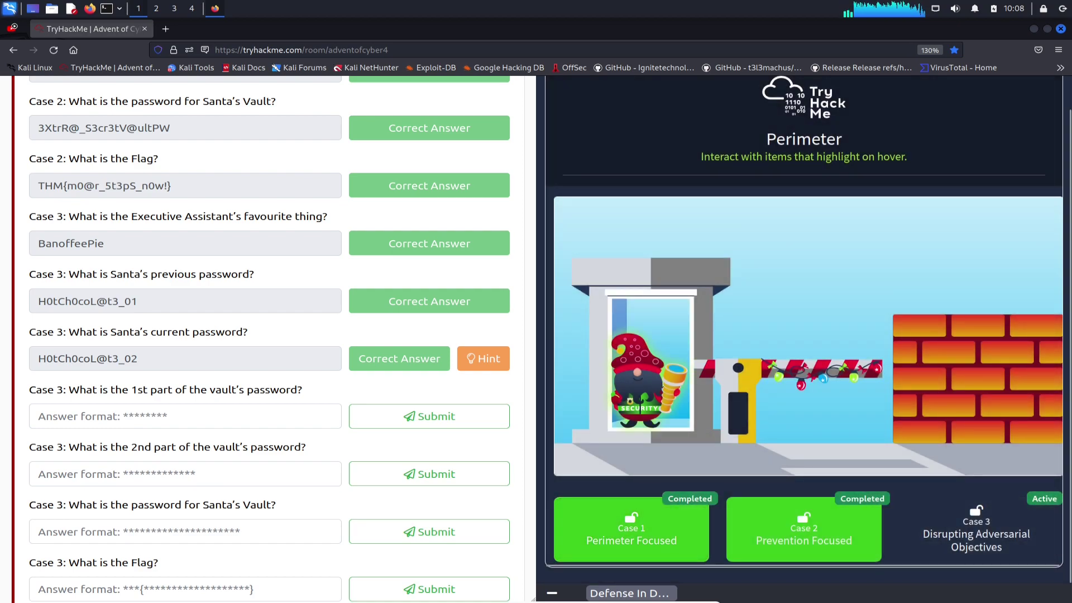
Get past the Elf Guard using the 'Delivery for Santa's EA' excuse.
{"action": "left_click", "coordinate": [648, 380]}
{"action": "left_click", "coordinate": [804, 418]}
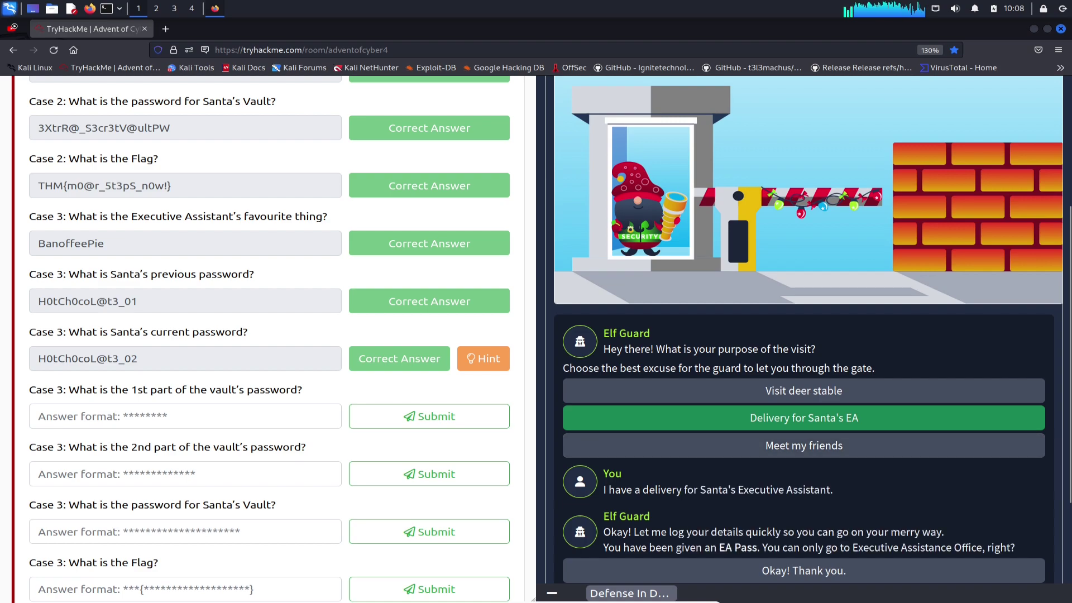
{"action": "scroll", "coordinate": [804, 330], "scroll_direction": "down", "scroll_amount": 3}
{"action": "left_click", "coordinate": [804, 445]}
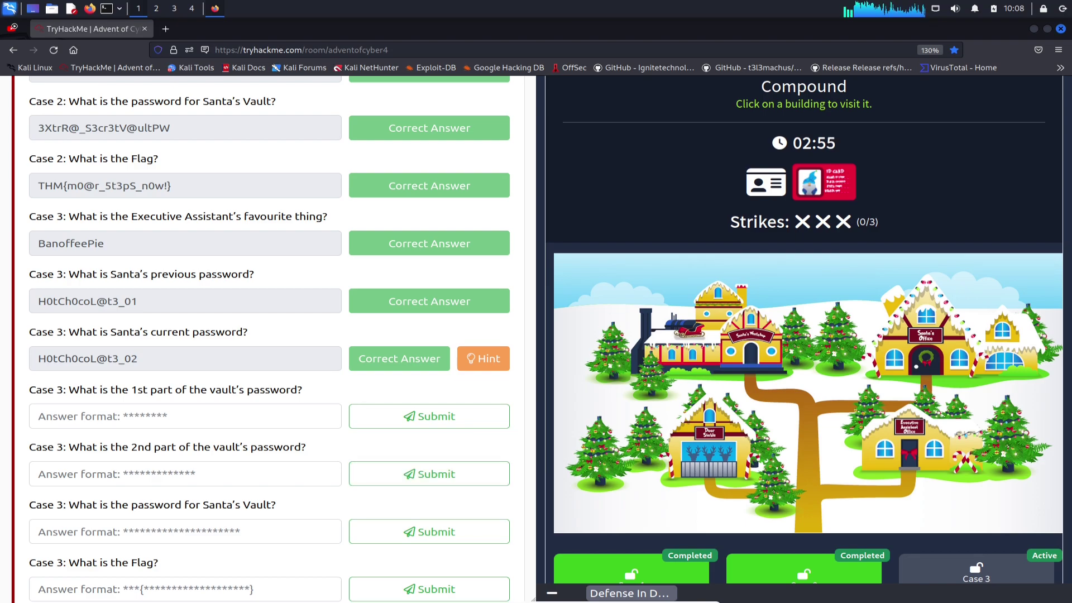
Enter the EA Office and copy BanoffeePie from the post-it notes.
{"action": "left_click", "coordinate": [909, 441]}
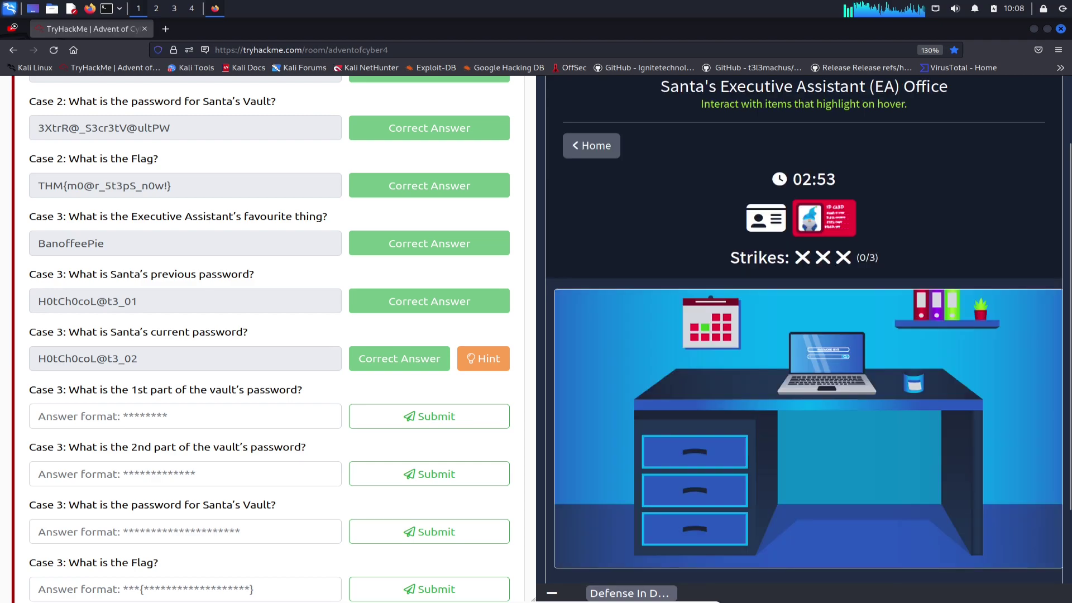
{"action": "left_click", "coordinate": [914, 384]}
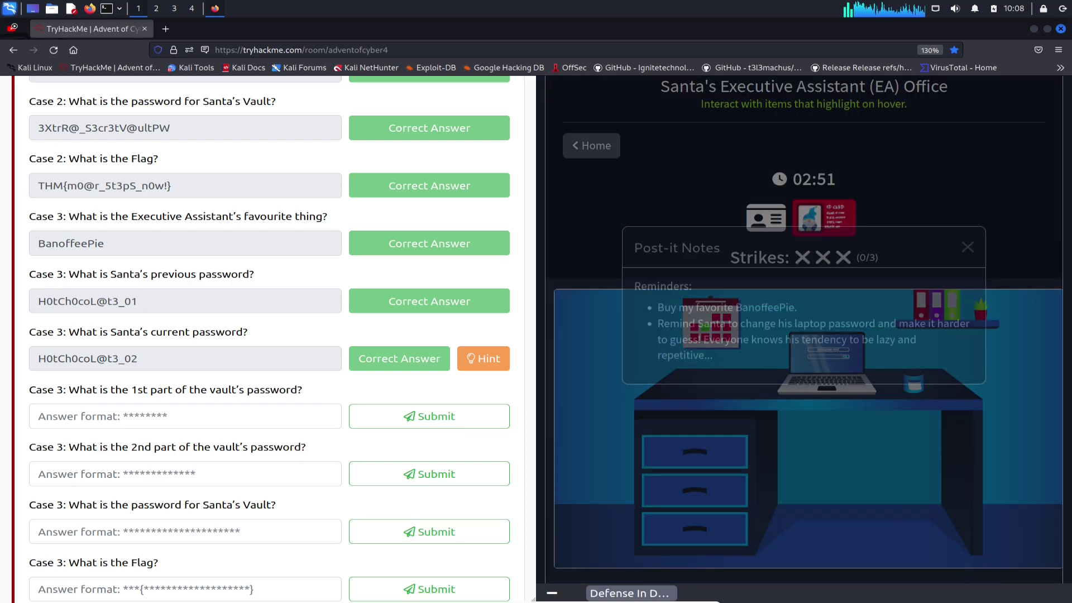
{"action": "double_click", "coordinate": [765, 332]}
{"action": "right_click", "coordinate": [777, 334]}
{"action": "left_click", "coordinate": [793, 341]}
{"action": "left_click", "coordinate": [967, 272]}
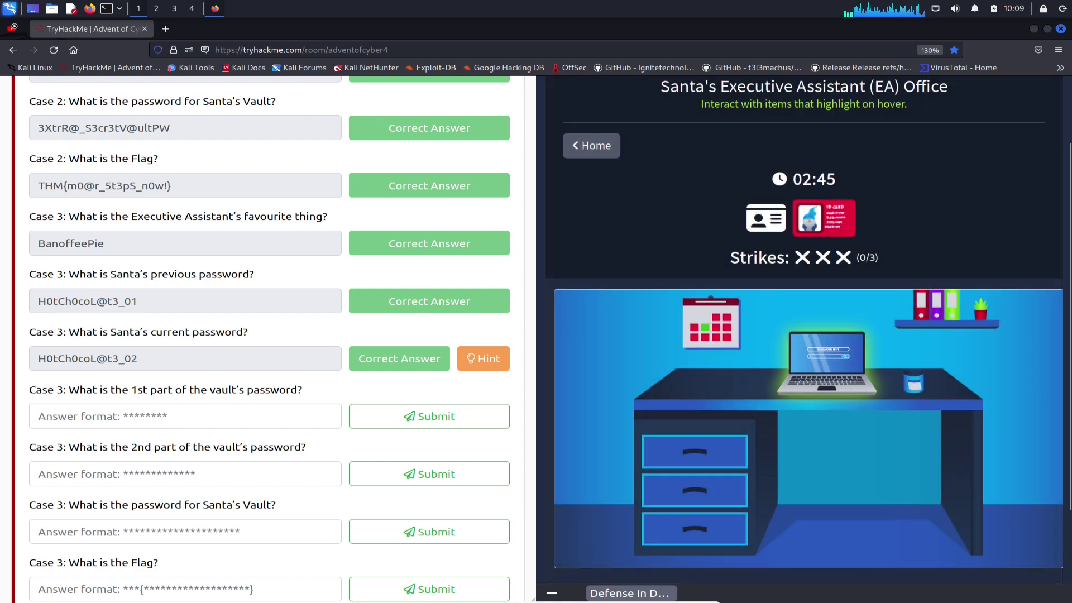
{"action": "left_click", "coordinate": [826, 357]}
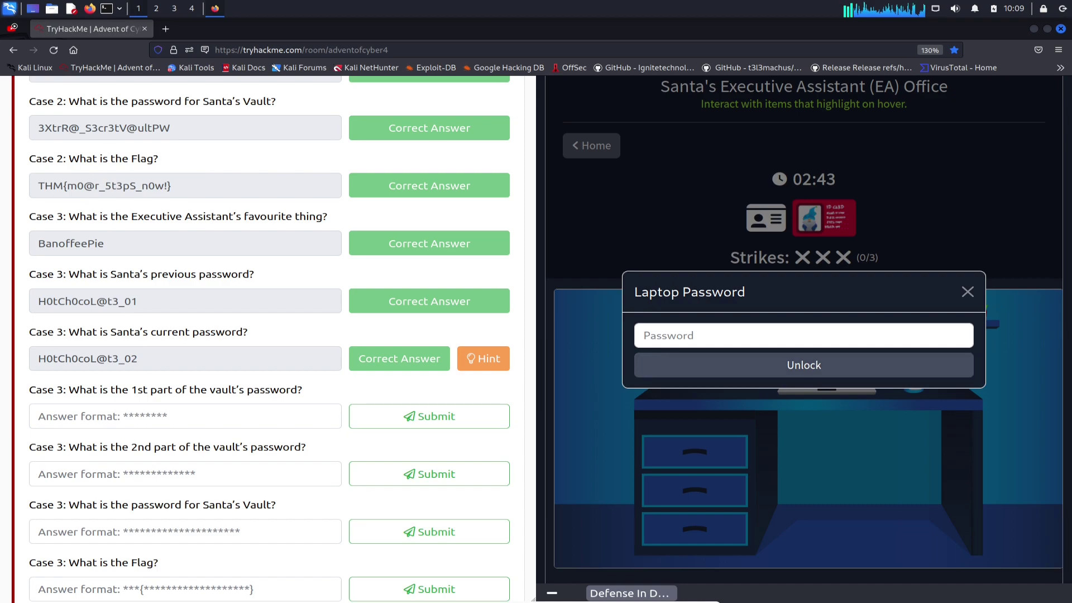
{"action": "left_click", "coordinate": [827, 363]}
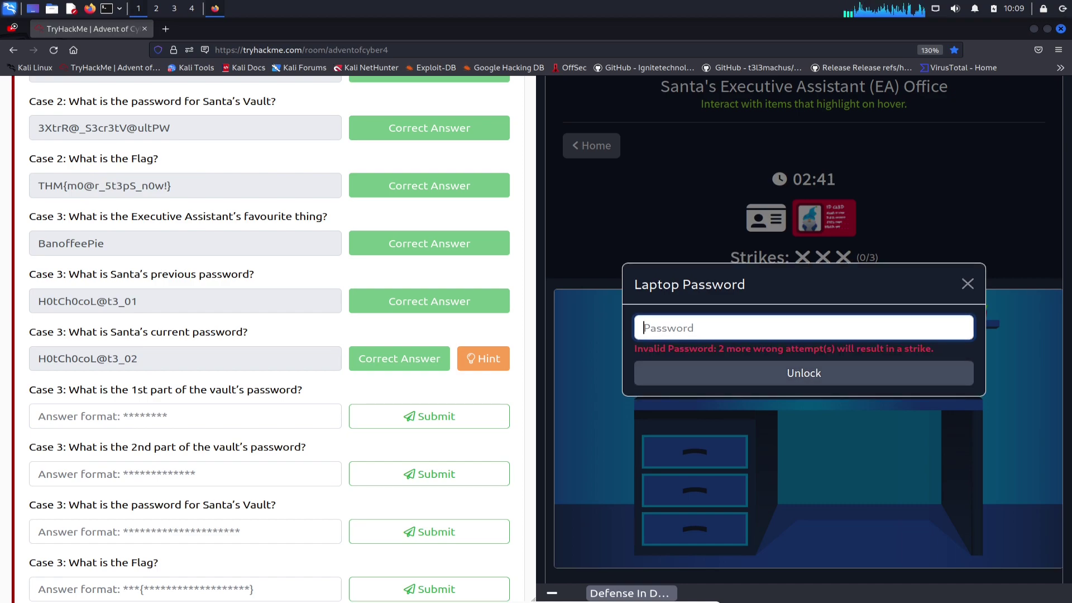
{"action": "key", "text": "ctrl+v"}
{"action": "key", "text": "Return"}
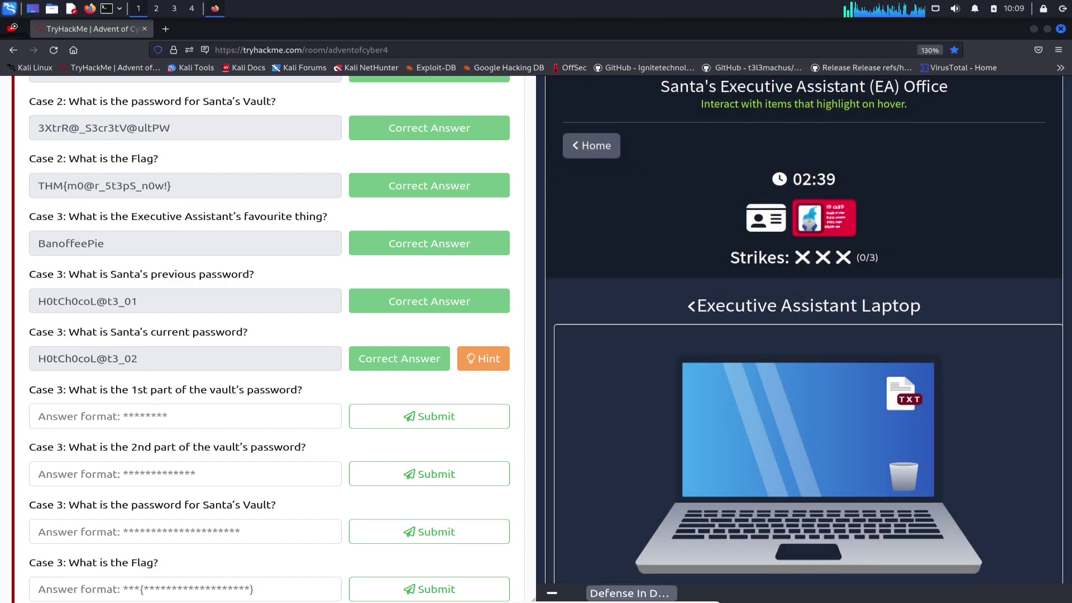
{"action": "left_click", "coordinate": [903, 394]}
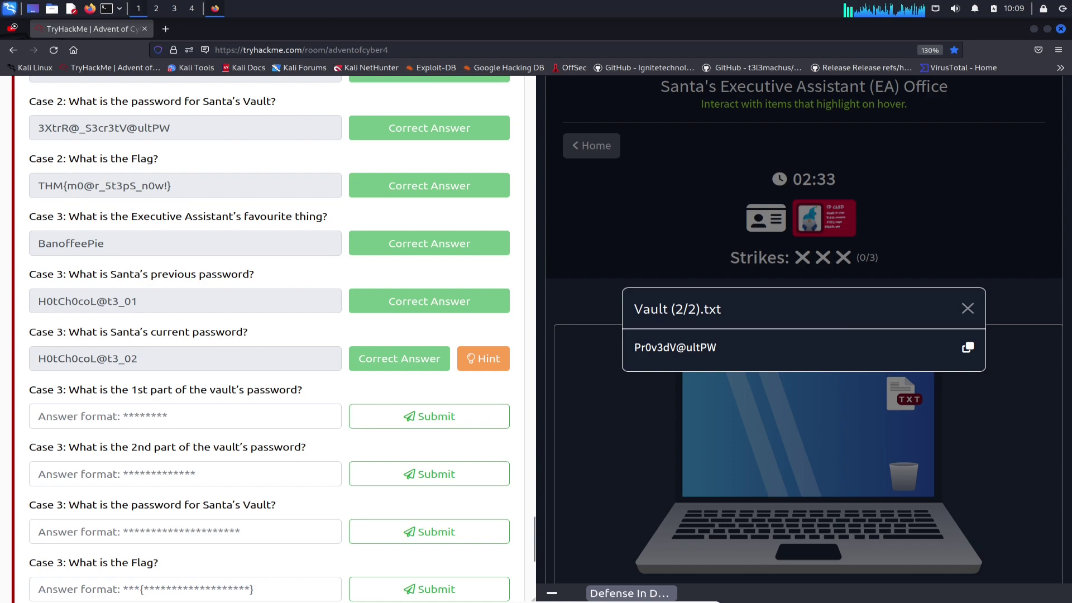
Submit the Vault (2/2).txt text as the 2nd vault-password part and close the note.
{"action": "left_click", "coordinate": [184, 474]}
{"action": "key", "text": "ctrl+v"}
{"action": "key", "text": "Tab"}
{"action": "key", "text": "Return"}
{"action": "left_click", "coordinate": [184, 416]}
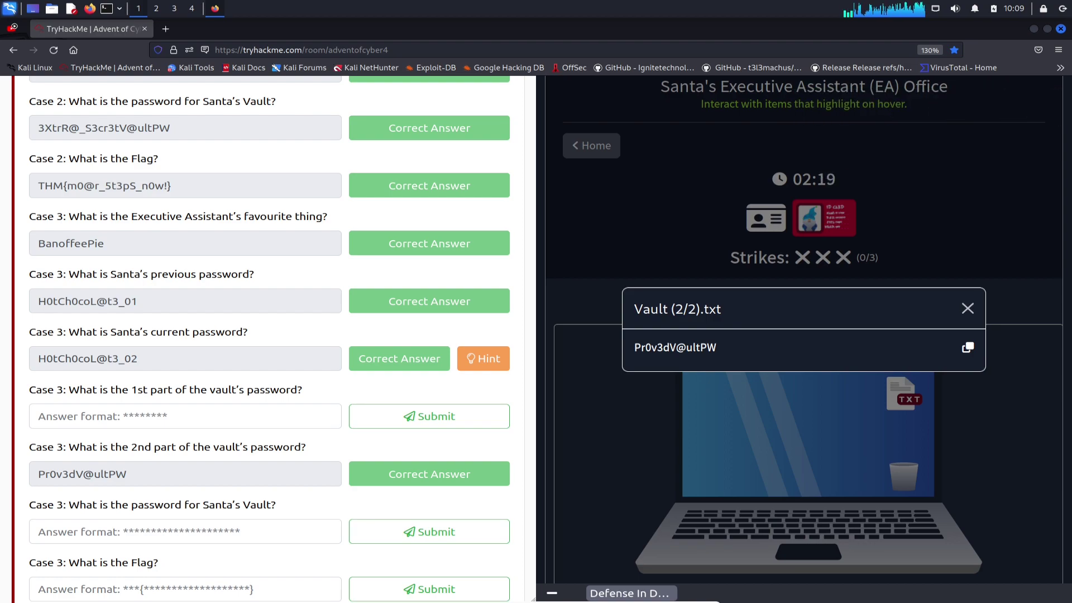
{"action": "left_click", "coordinate": [968, 308]}
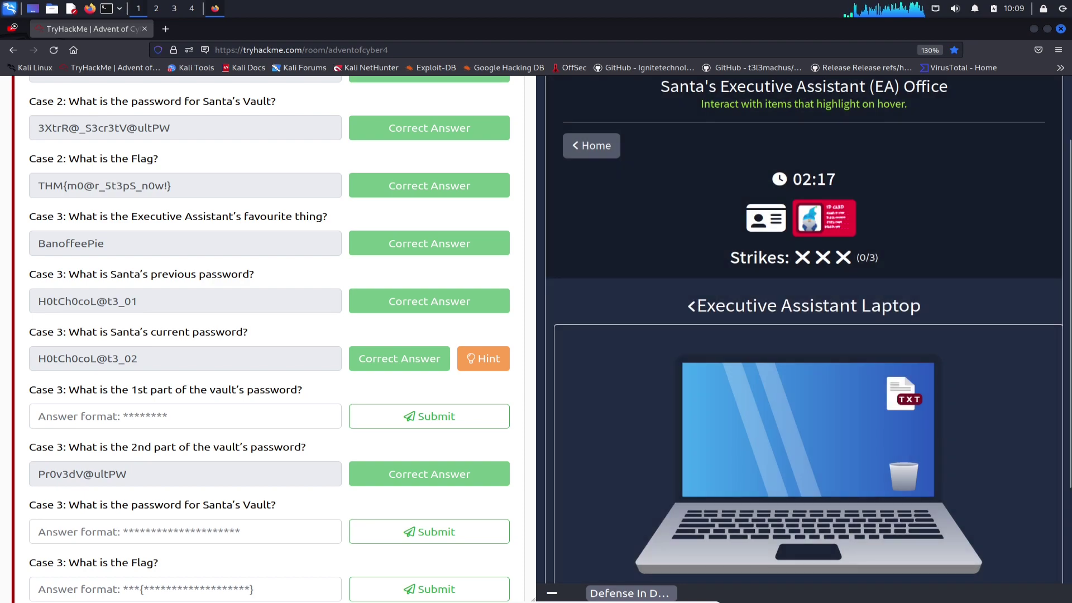
Collect the Santa Pass from the assistant's top desk drawer.
{"action": "left_click", "coordinate": [894, 306]}
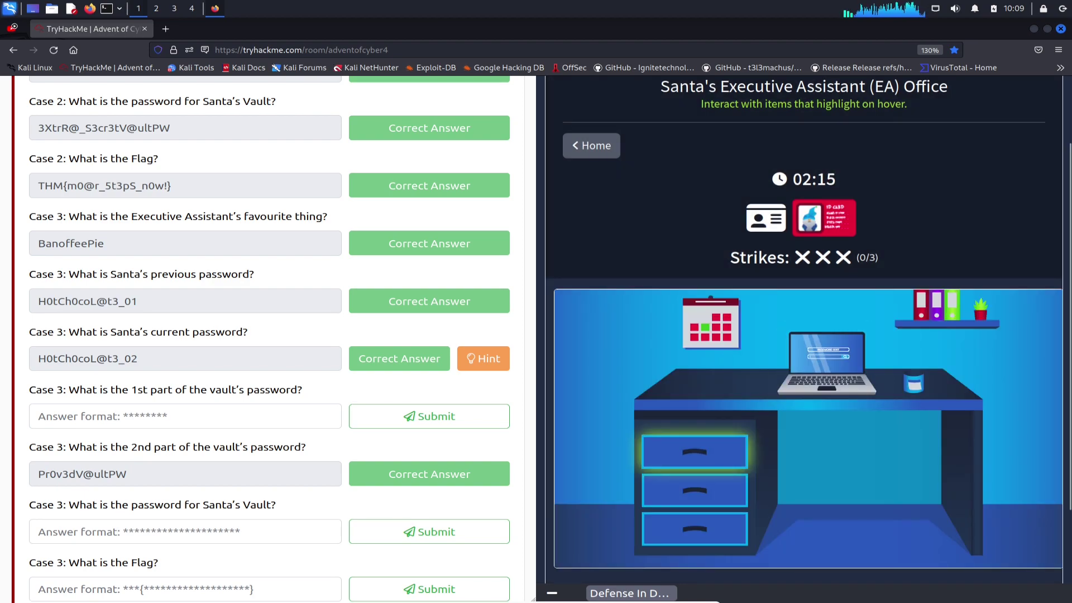
{"action": "left_click", "coordinate": [695, 452]}
{"action": "left_click", "coordinate": [855, 477]}
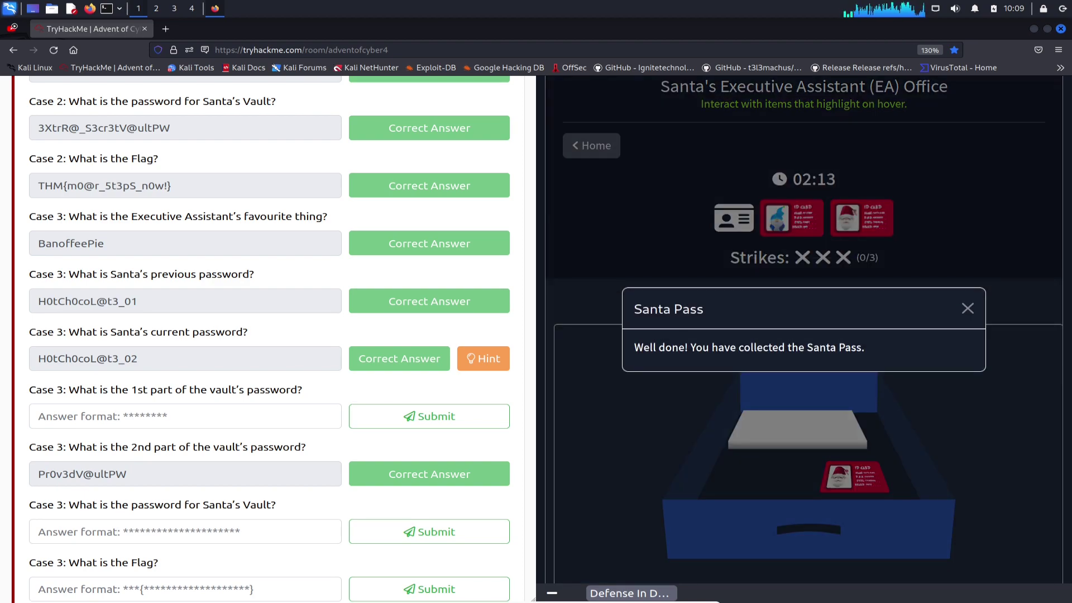
{"action": "left_click", "coordinate": [968, 308]}
Read the stack of papers in the drawer, then return to the compound map.
{"action": "left_click", "coordinate": [798, 429]}
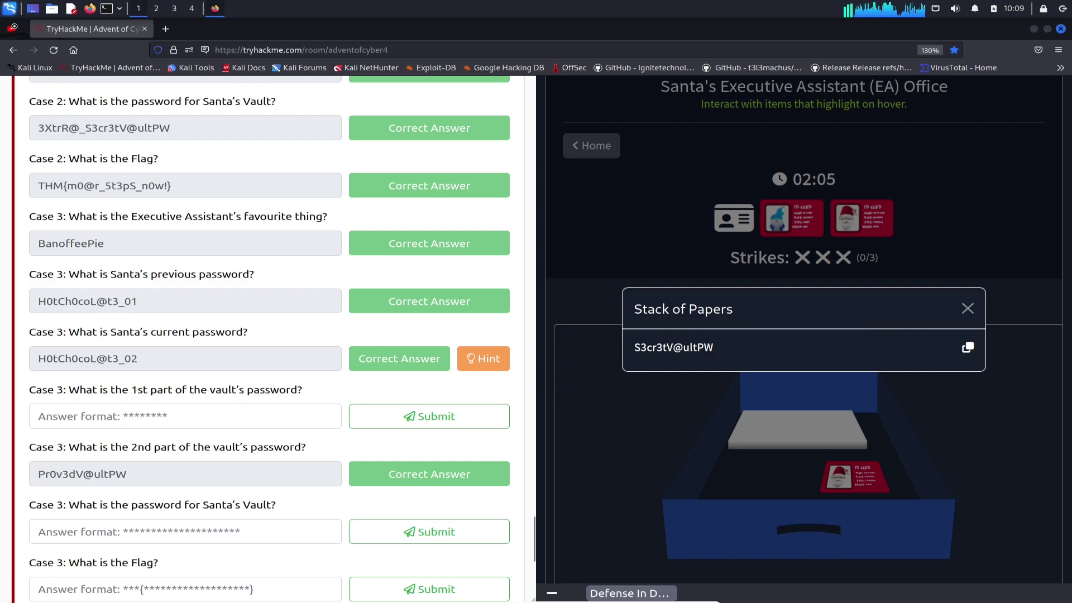
{"action": "scroll", "coordinate": [268, 335], "scroll_direction": "up", "scroll_amount": 2}
{"action": "scroll", "coordinate": [268, 335], "scroll_direction": "up", "scroll_amount": 2}
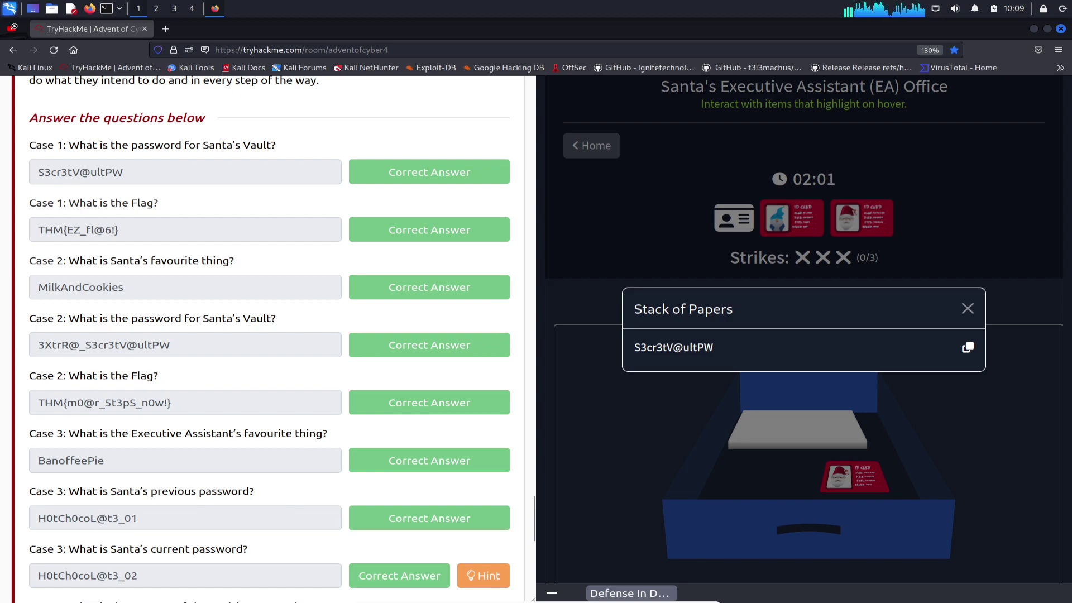
{"action": "left_click", "coordinate": [968, 308]}
{"action": "left_click", "coordinate": [591, 145]}
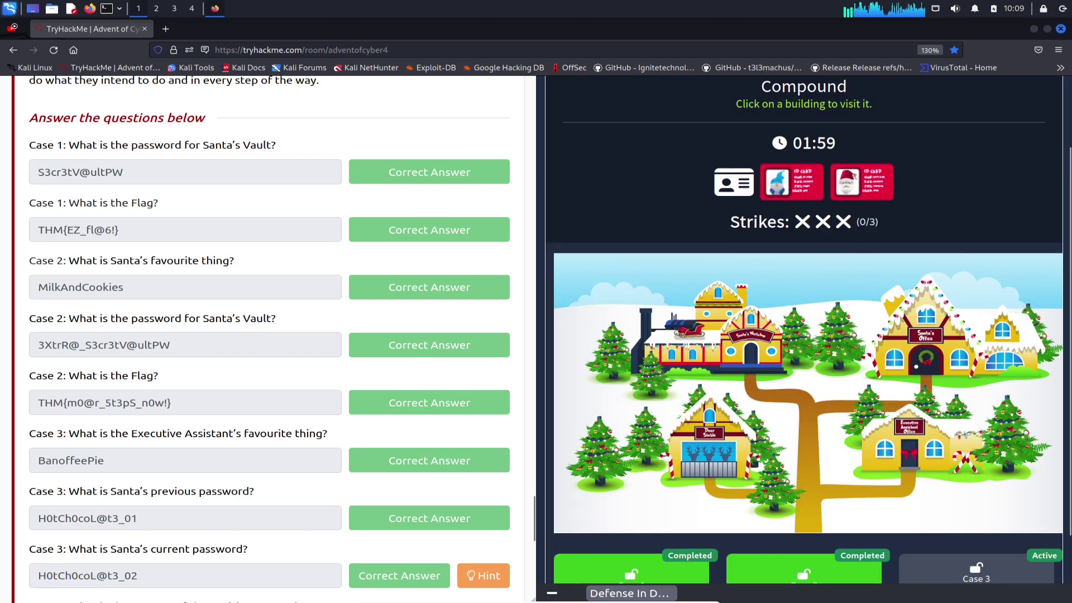
In Santa's office, unlock his laptop using the accepted current-password answer.
{"action": "scroll", "coordinate": [268, 335], "scroll_direction": "down", "scroll_amount": 5}
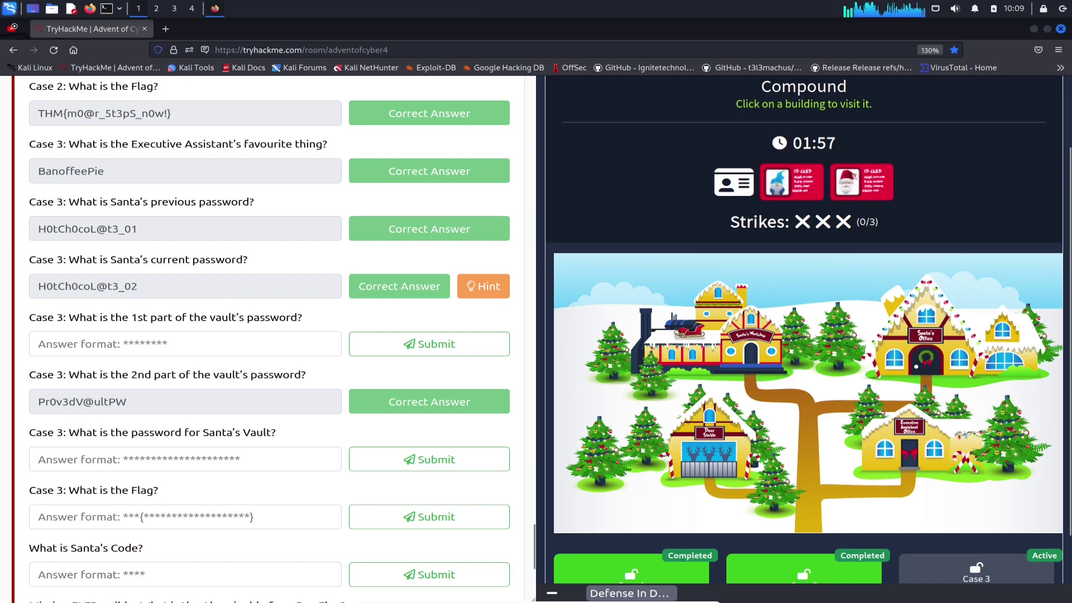
{"action": "left_click", "coordinate": [917, 366]}
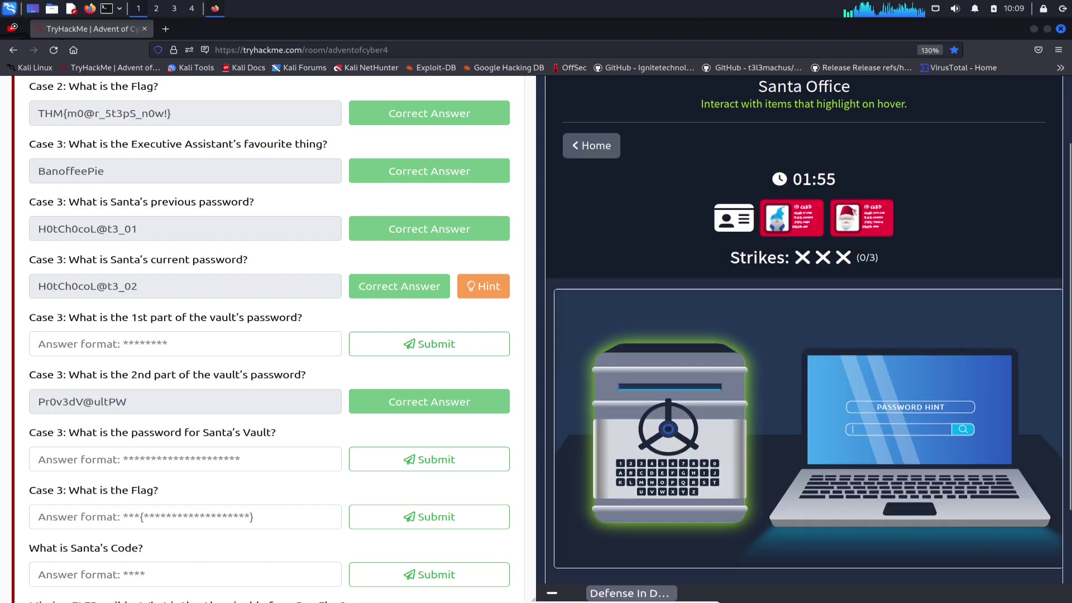
{"action": "left_click", "coordinate": [910, 424]}
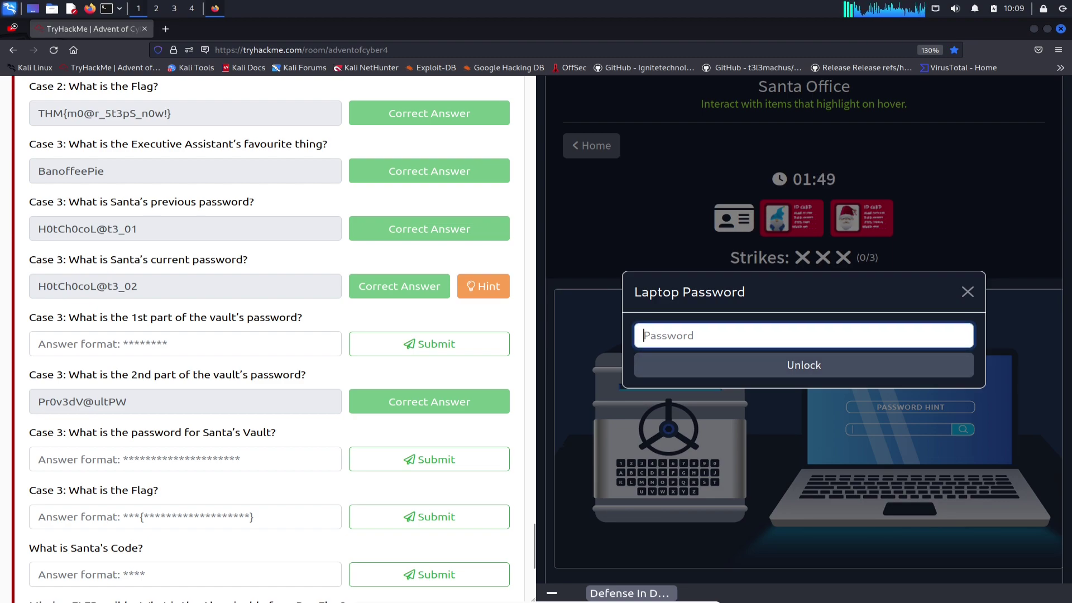
{"action": "triple_click", "coordinate": [87, 286]}
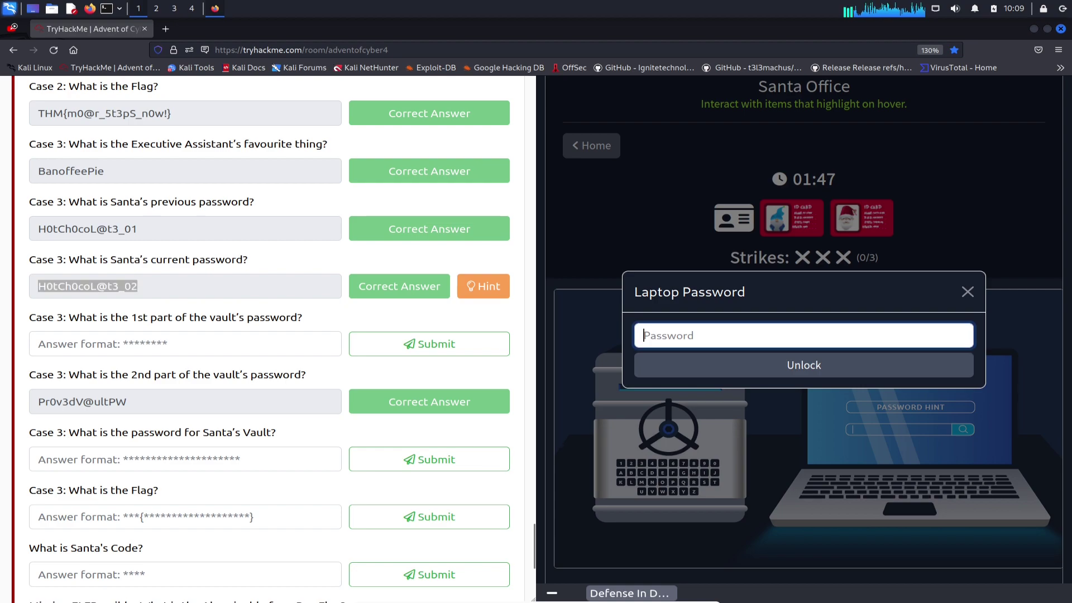
{"action": "key", "text": "Return"}
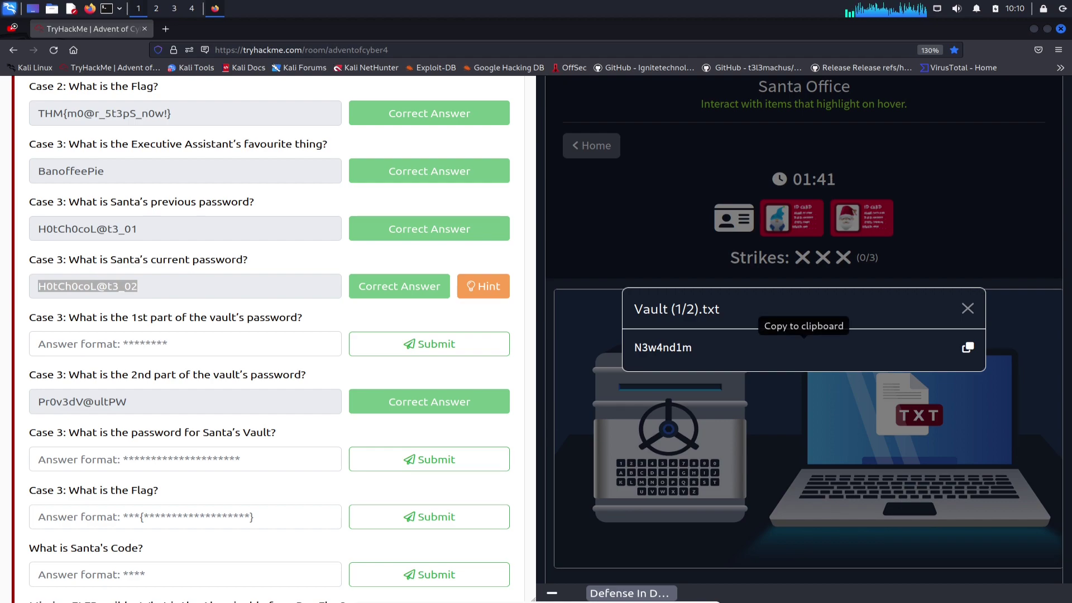
Submit the Vault (1/2).txt text as the 1st vault-password part, then bring up the safe's password prompt.
{"action": "left_click", "coordinate": [804, 348]}
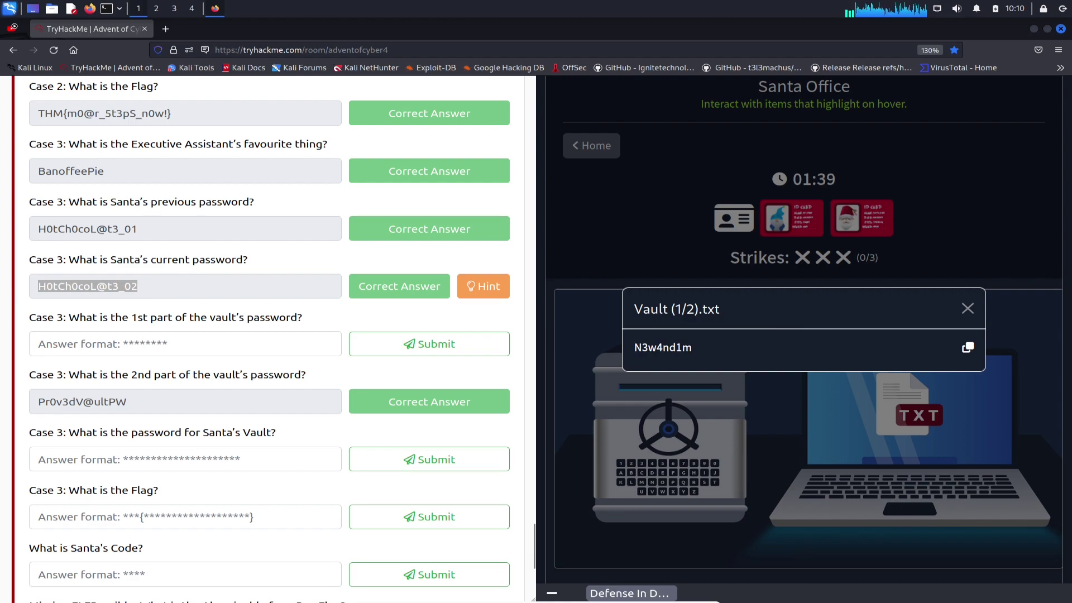
{"action": "left_click", "coordinate": [39, 344]}
{"action": "key", "text": "ctrl+v"}
{"action": "key", "text": "Return"}
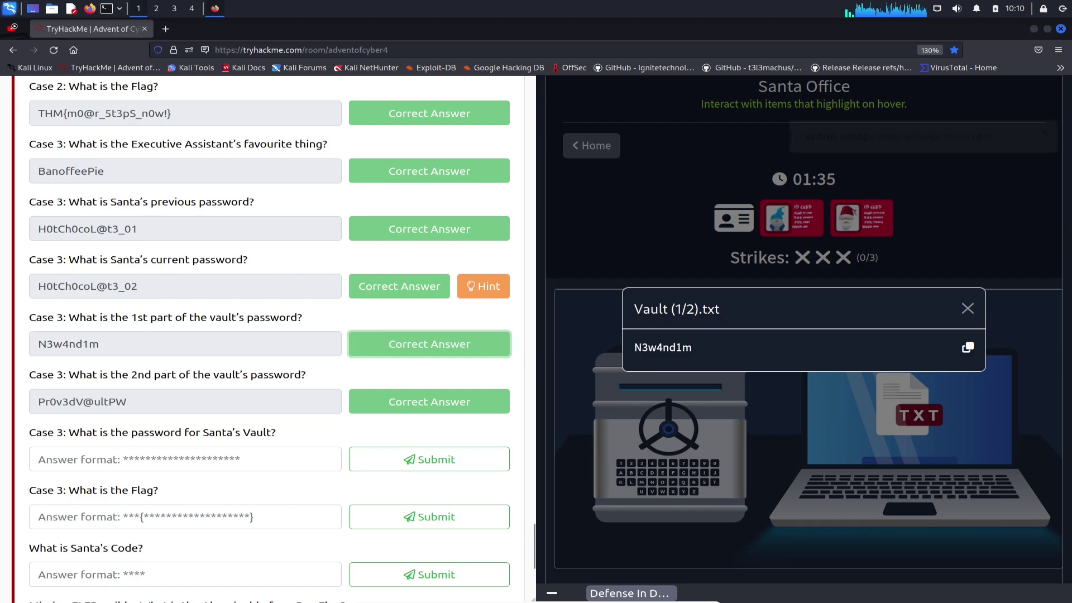
{"action": "scroll", "coordinate": [268, 335], "scroll_direction": "down", "scroll_amount": 3}
{"action": "left_click", "coordinate": [185, 314]}
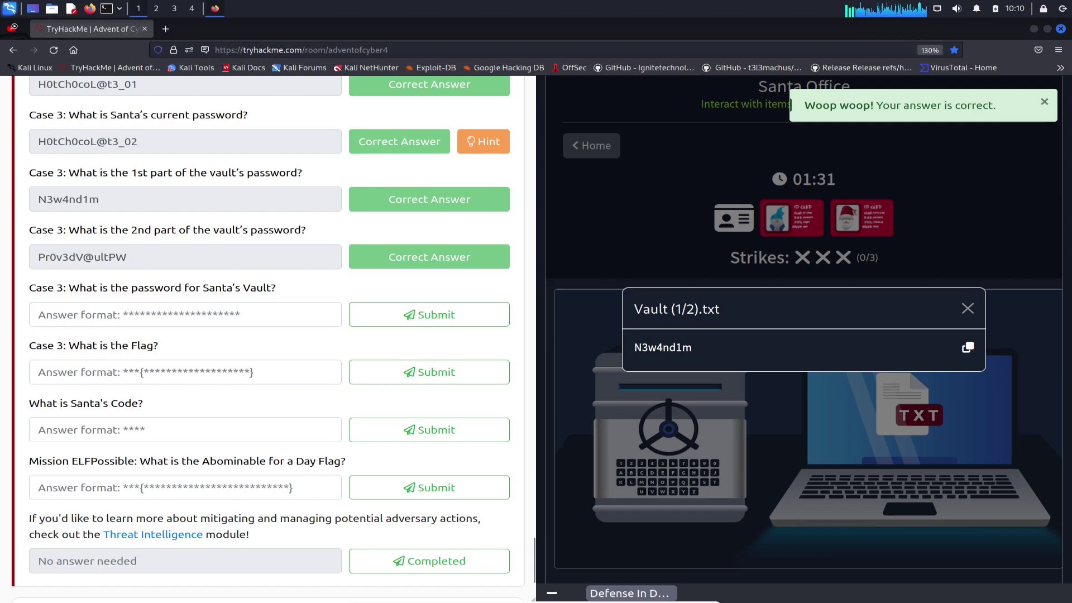
{"action": "left_click", "coordinate": [967, 308]}
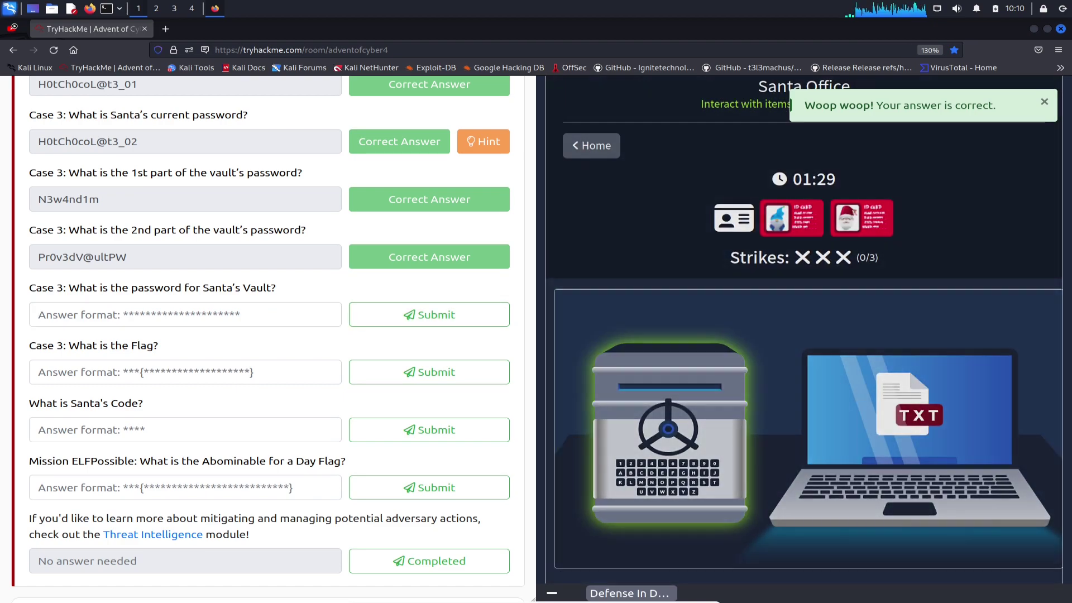
{"action": "left_click", "coordinate": [721, 452]}
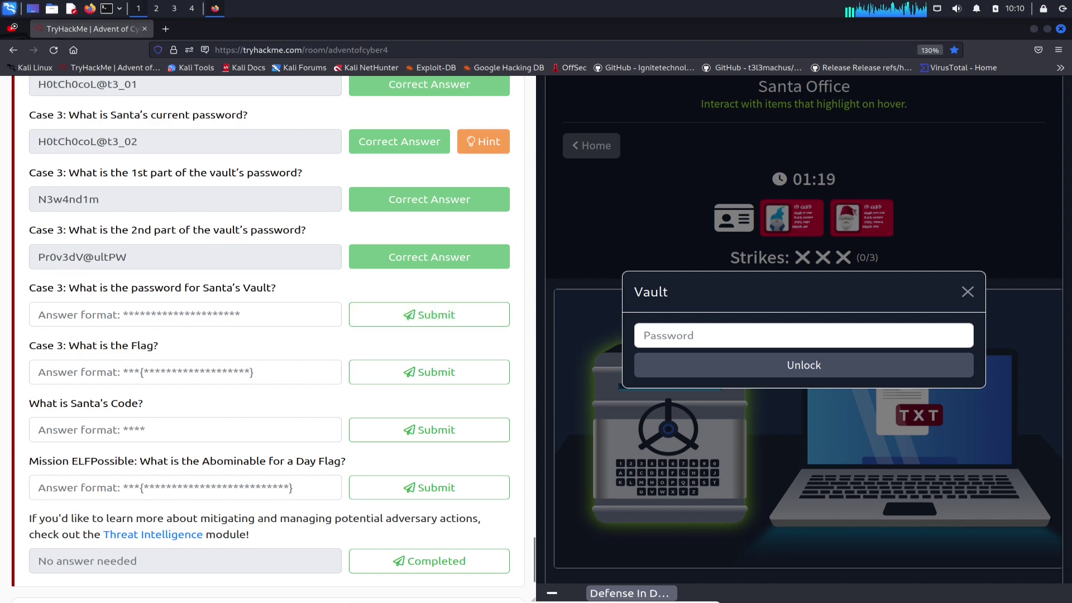
Combine the first and second vault password parts in the vault's password field and unlock it.
{"action": "scroll", "coordinate": [268, 335], "scroll_direction": "up", "scroll_amount": 4}
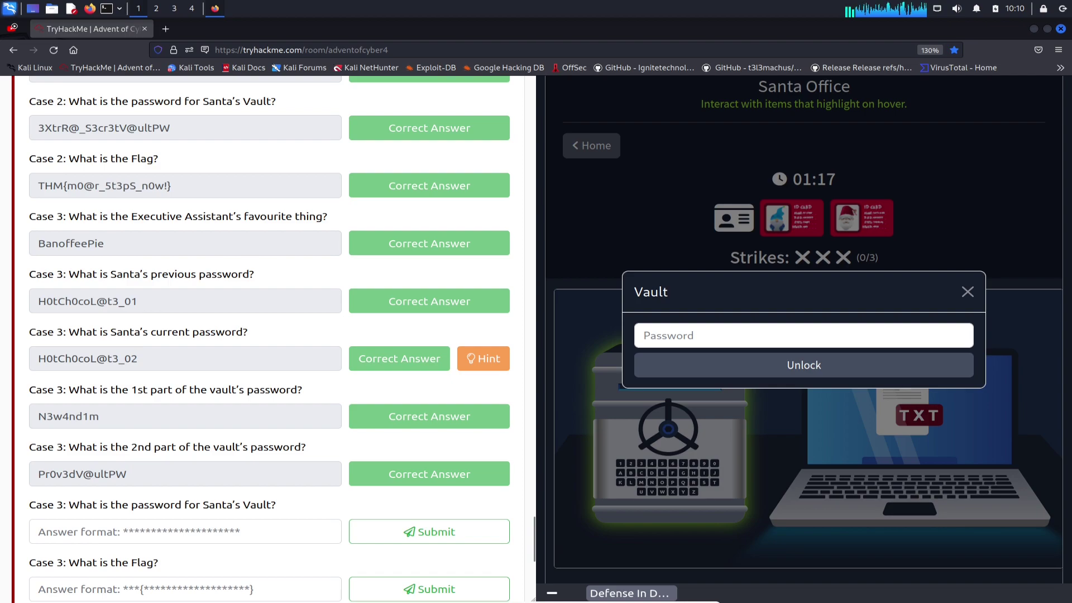
{"action": "scroll", "coordinate": [268, 335], "scroll_direction": "down", "scroll_amount": 4}
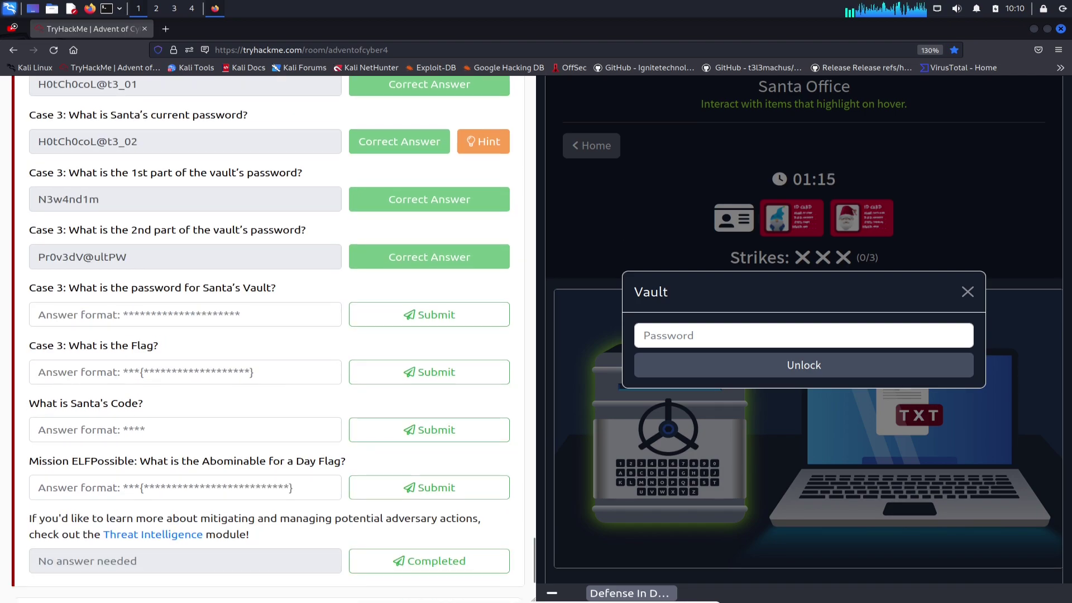
{"action": "double_click", "coordinate": [68, 199]}
{"action": "key", "text": "ctrl+c"}
{"action": "left_click", "coordinate": [804, 335]}
{"action": "key", "text": "ctrl+v"}
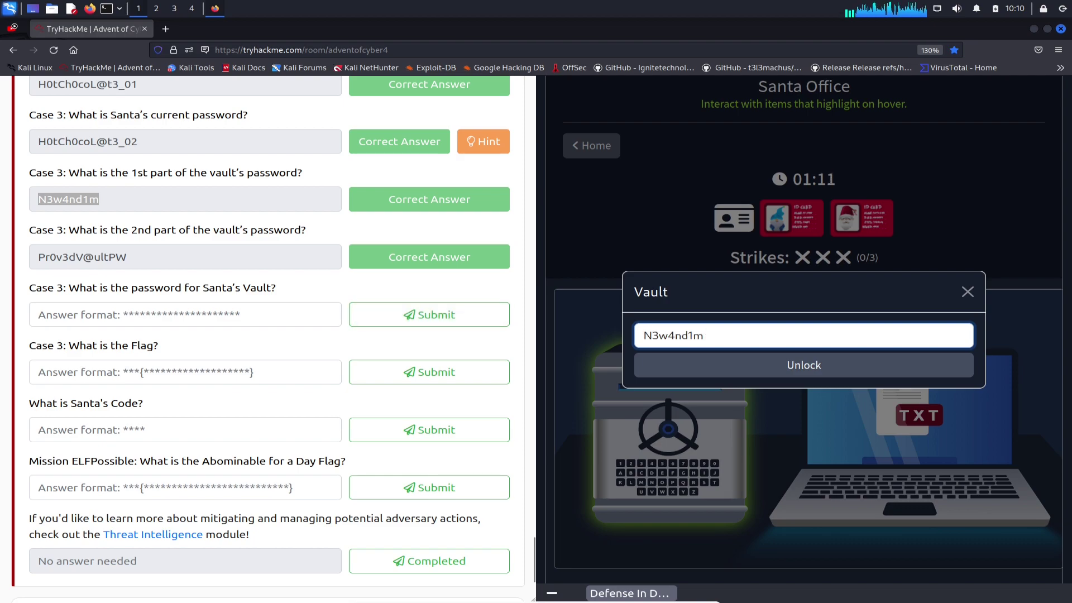
{"action": "double_click", "coordinate": [111, 256]}
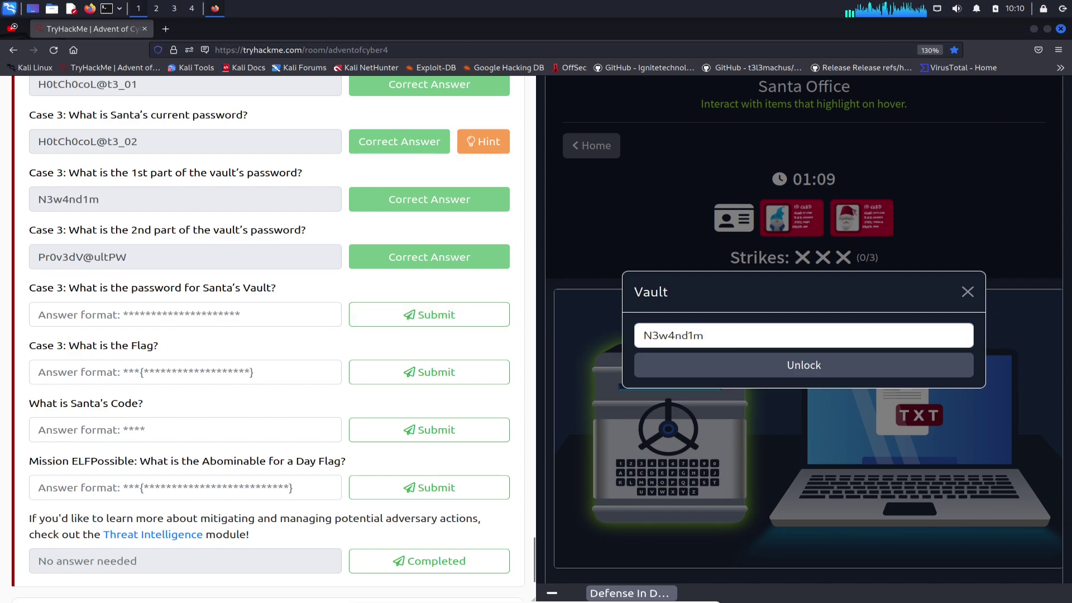
{"action": "left_click_drag", "start_coordinate": [127, 257], "coordinate": [37, 257]}
{"action": "key", "text": "ctrl+c"}
{"action": "left_click", "coordinate": [804, 335]}
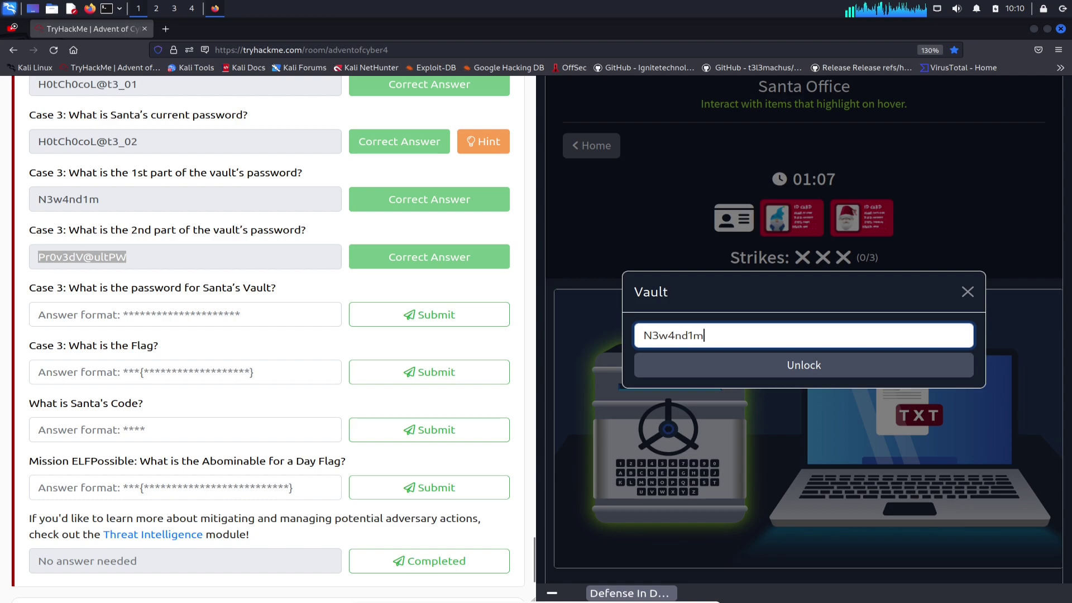
{"action": "key", "text": "ctrl+v"}
{"action": "key", "text": "Return"}
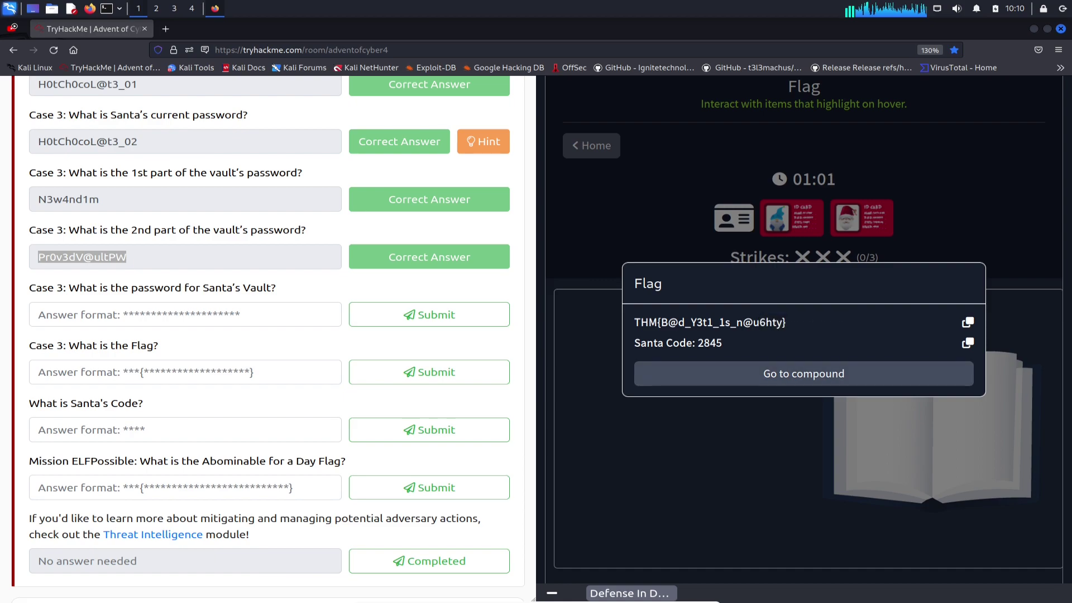
Copy the revealed flag, then clear it from the Santa's Vault answer field where it was wrongly submitted.
{"action": "left_click", "coordinate": [804, 323]}
{"action": "left_click", "coordinate": [184, 314]}
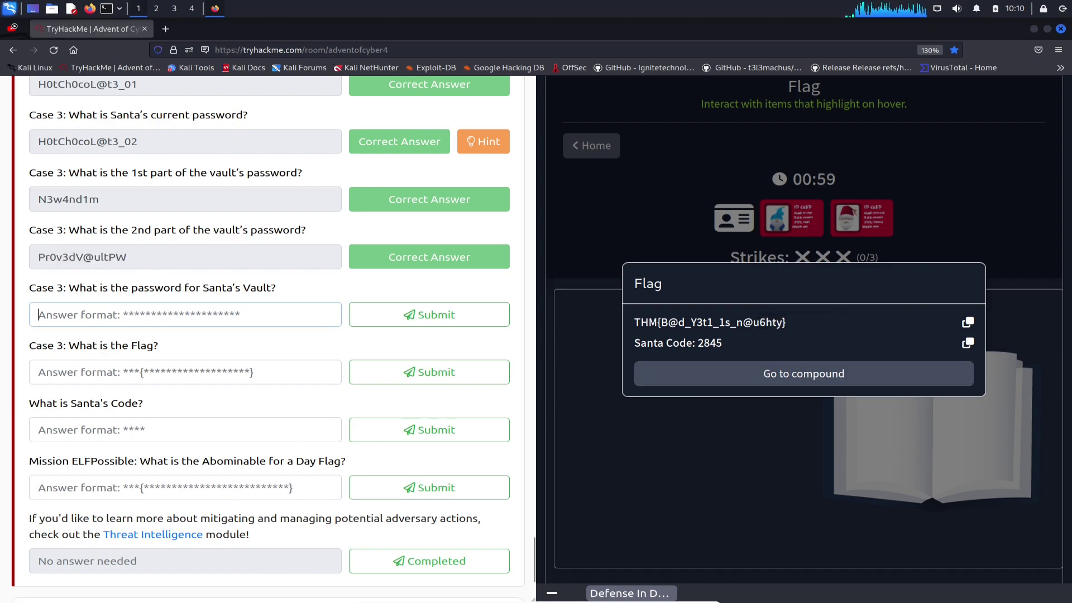
{"action": "key", "text": "ctrl+v"}
{"action": "key", "text": "Return"}
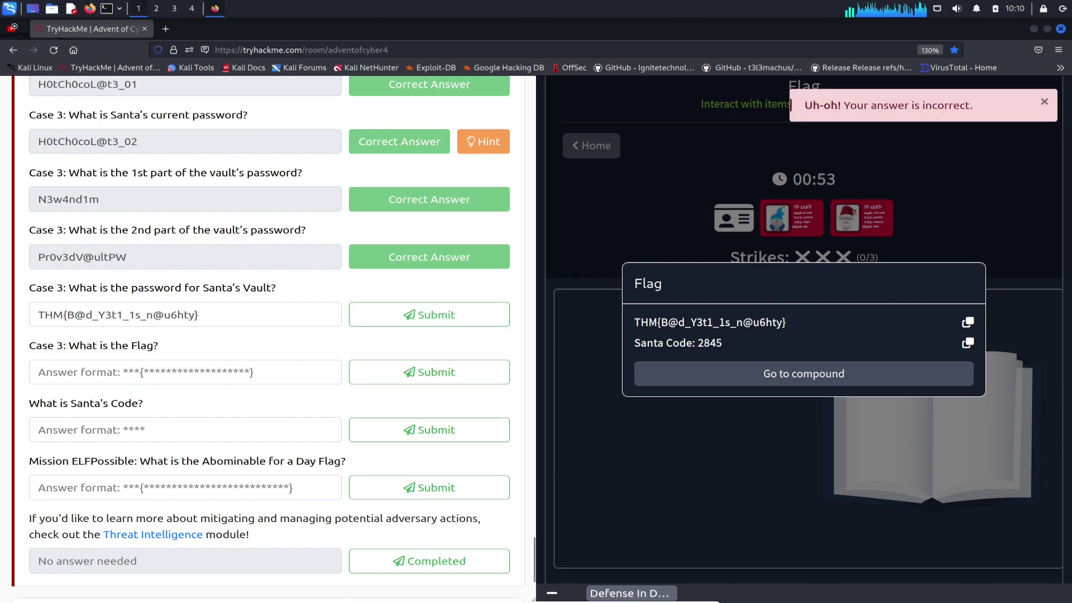
{"action": "left_click", "coordinate": [184, 315]}
{"action": "key", "text": "ctrl+a"}
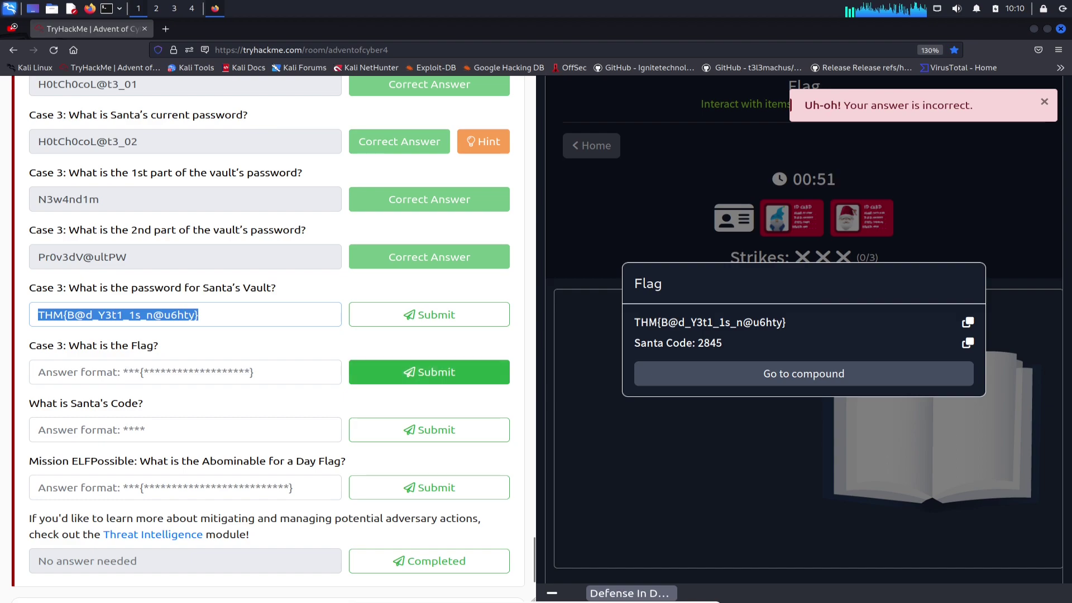
{"action": "key", "text": "BackSpace"}
Submit the flag as the Case 3 Flag answer and 2845 as Santa's Code.
{"action": "left_click", "coordinate": [184, 372]}
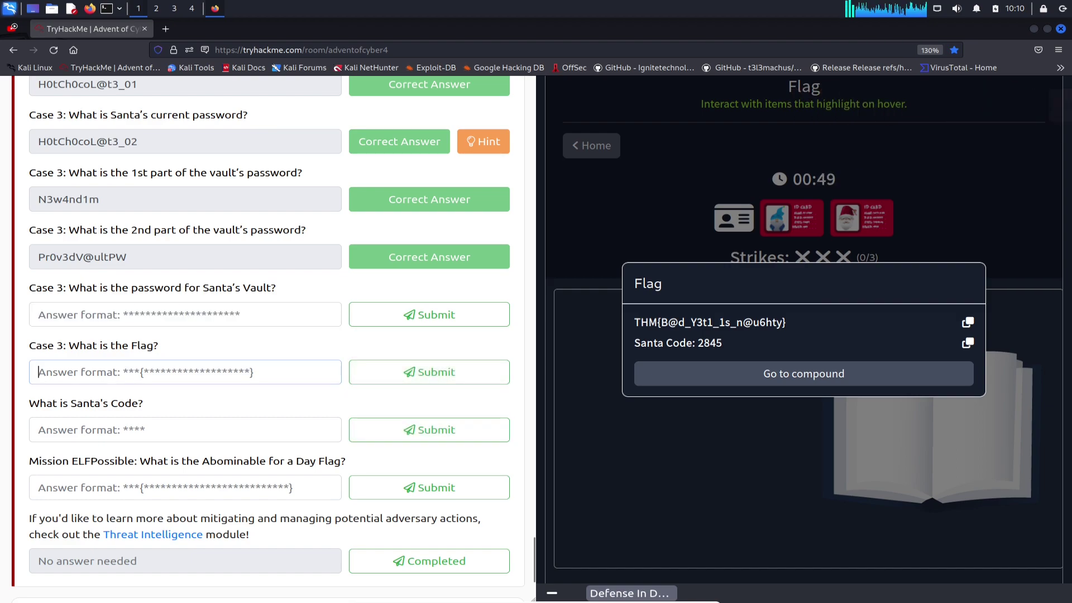
{"action": "key", "text": "ctrl+v"}
{"action": "left_click", "coordinate": [428, 372]}
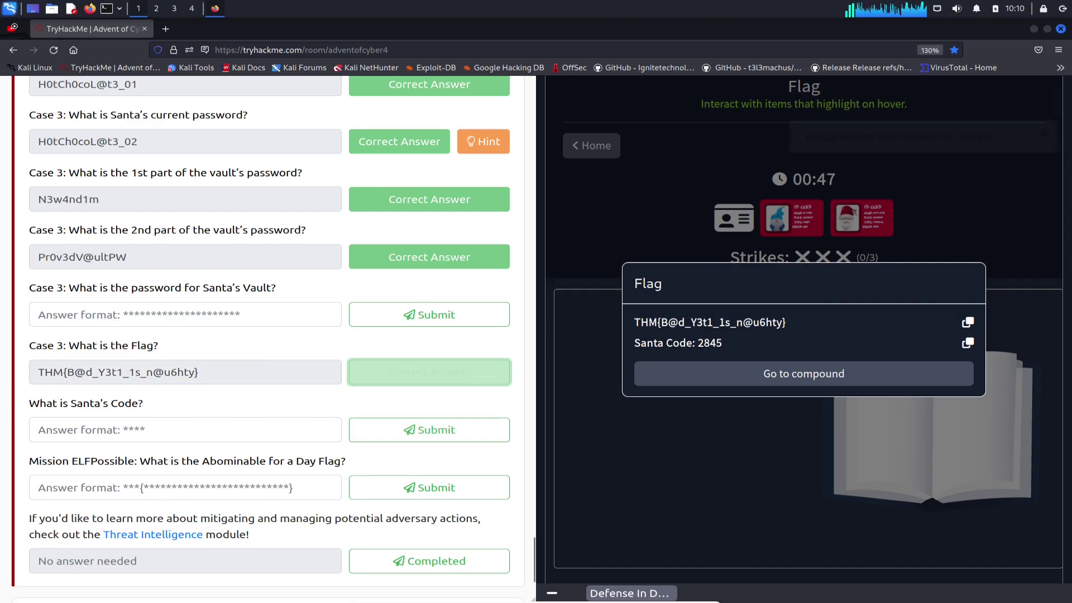
{"action": "key", "text": "Tab"}
{"action": "type", "text": "2845"}
{"action": "key", "text": "Return"}
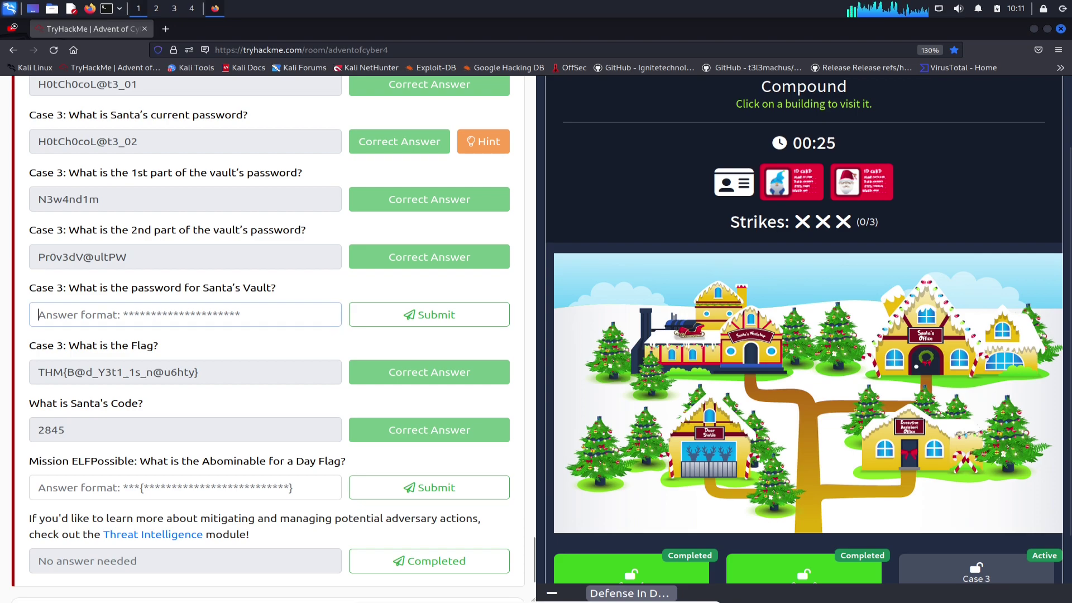
Enter Santa's Office, open the vault password prompt, and clear the wrongly pasted flag.
{"action": "scroll", "coordinate": [809, 332], "scroll_direction": "down", "scroll_amount": 1}
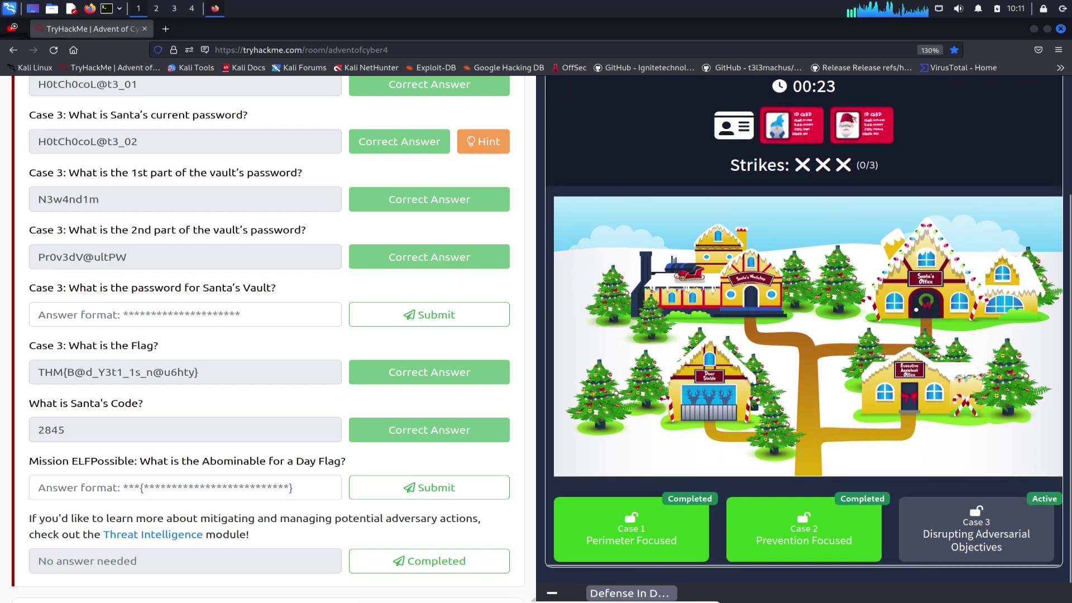
{"action": "scroll", "coordinate": [809, 332], "scroll_direction": "up", "scroll_amount": 1}
{"action": "left_click", "coordinate": [184, 315]}
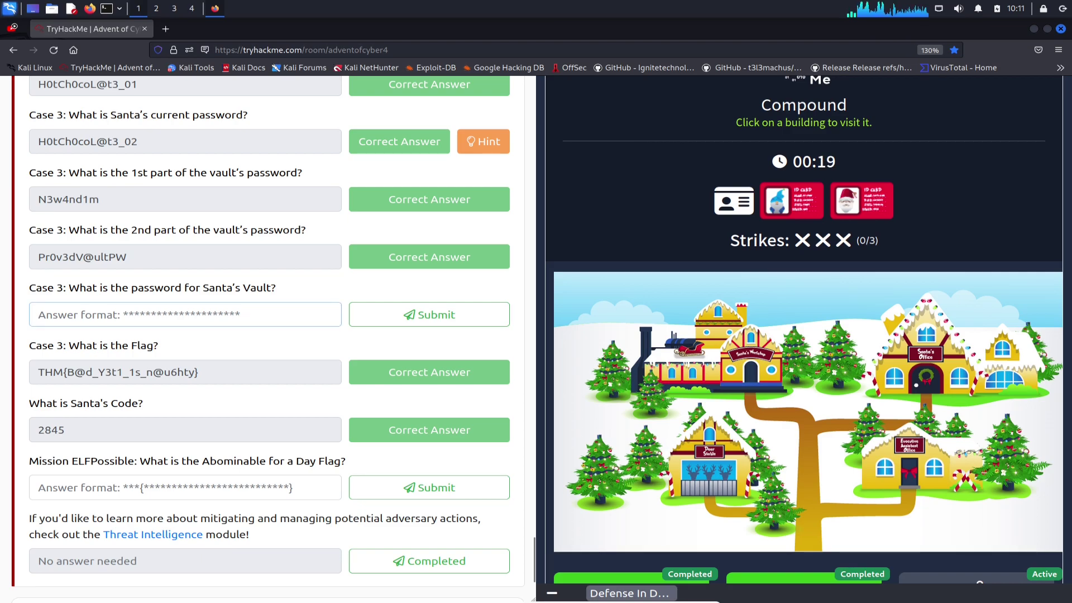
{"action": "left_click", "coordinate": [916, 385]}
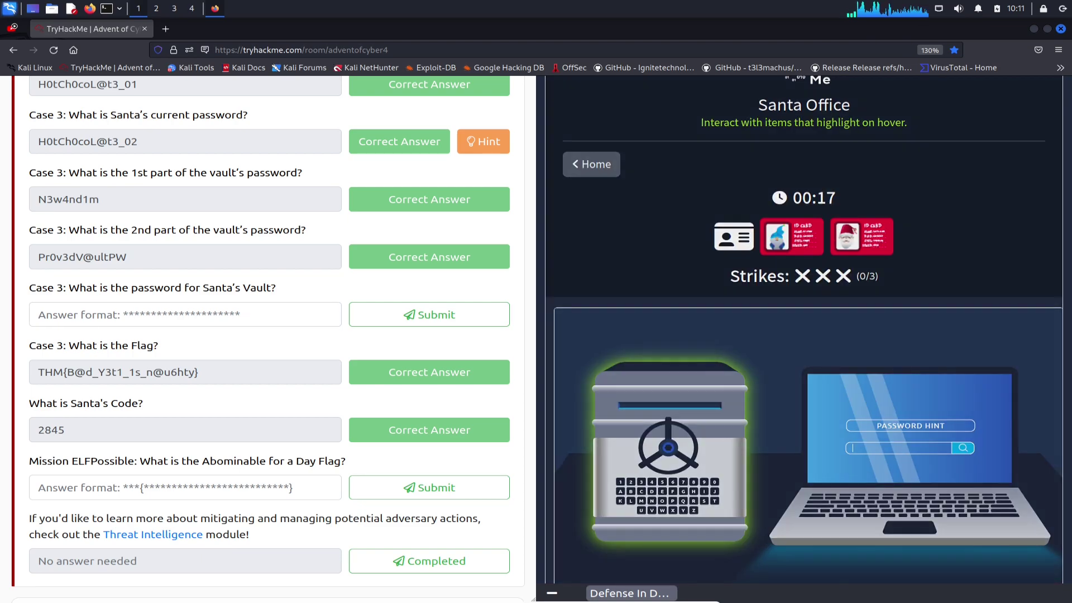
{"action": "left_click", "coordinate": [671, 458]}
{"action": "left_click", "coordinate": [804, 335]}
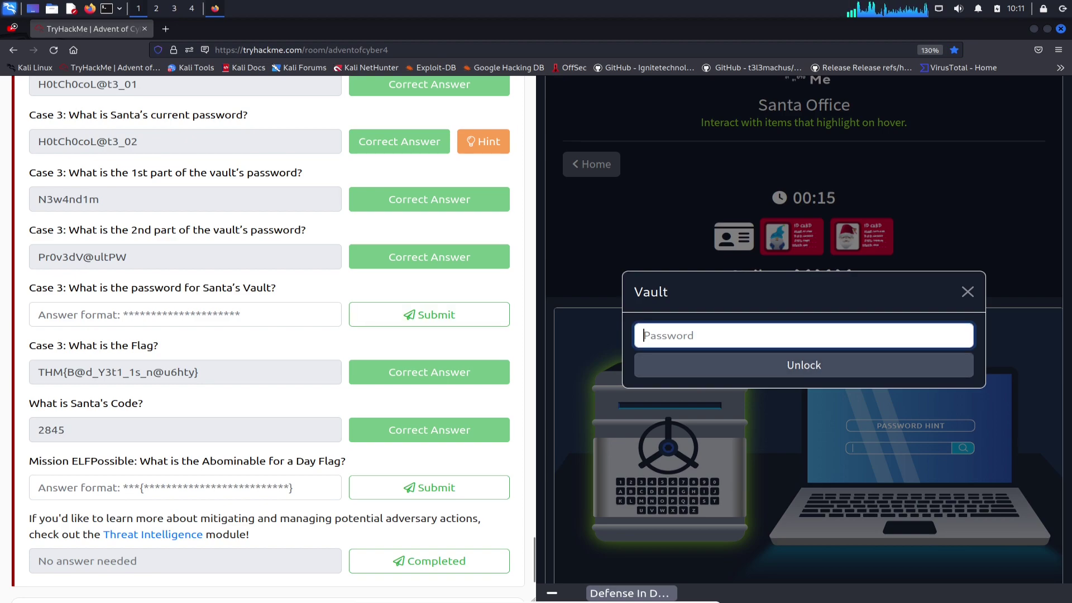
{"action": "key", "text": "ctrl+v"}
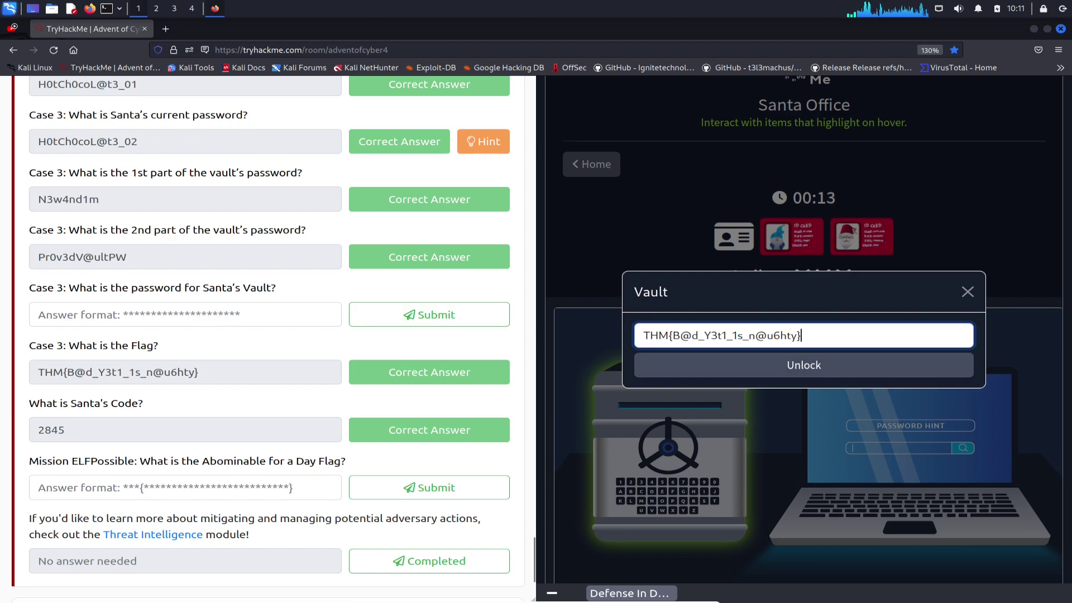
{"action": "left_click_drag", "start_coordinate": [802, 335], "coordinate": [643, 335]}
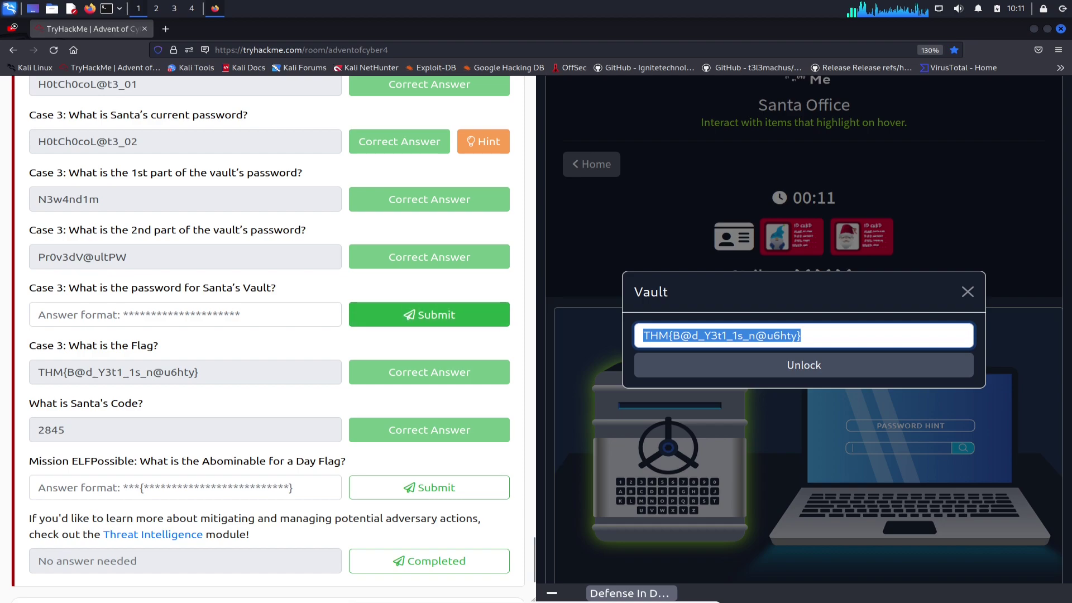
{"action": "key", "text": "BackSpace"}
Paste the first vault password part into the vault field and select the second part.
{"action": "left_click", "coordinate": [184, 314]}
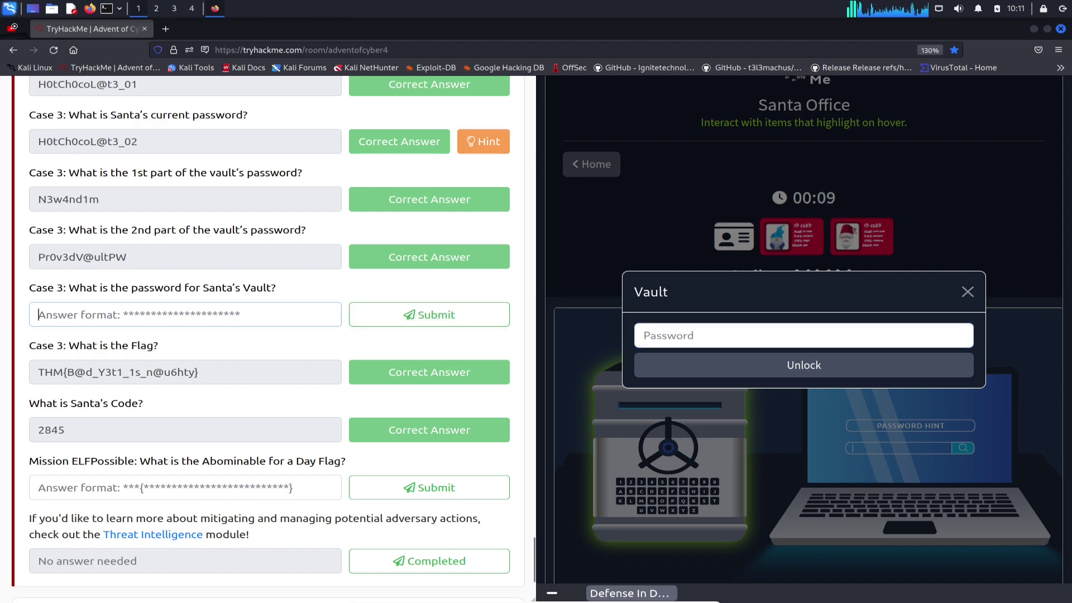
{"action": "key", "text": "Tab"}
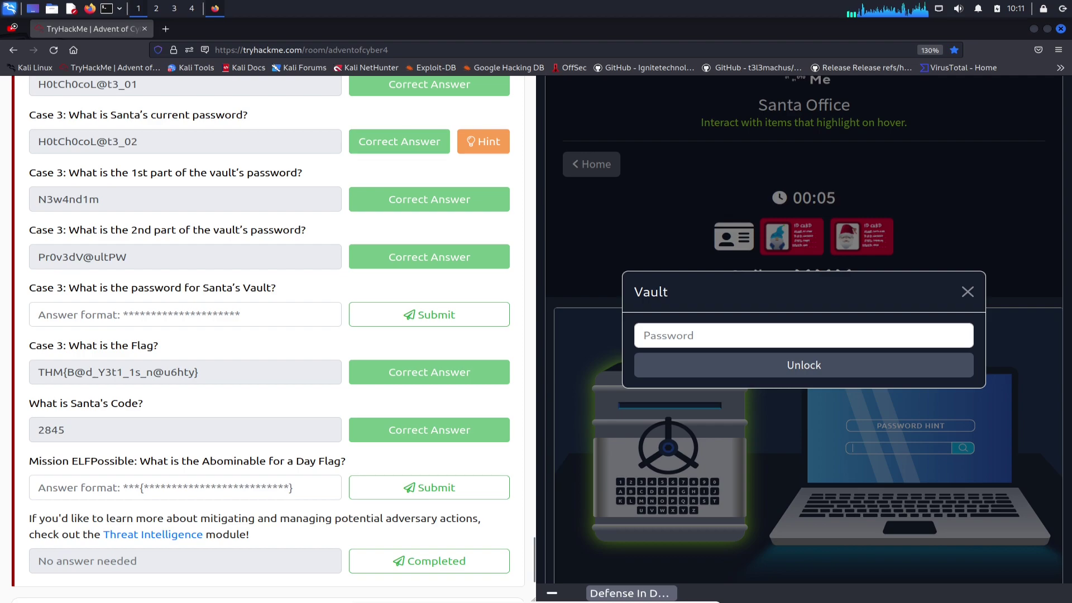
{"action": "double_click", "coordinate": [68, 199]}
{"action": "left_click", "coordinate": [804, 335]}
{"action": "key", "text": "ctrl+v"}
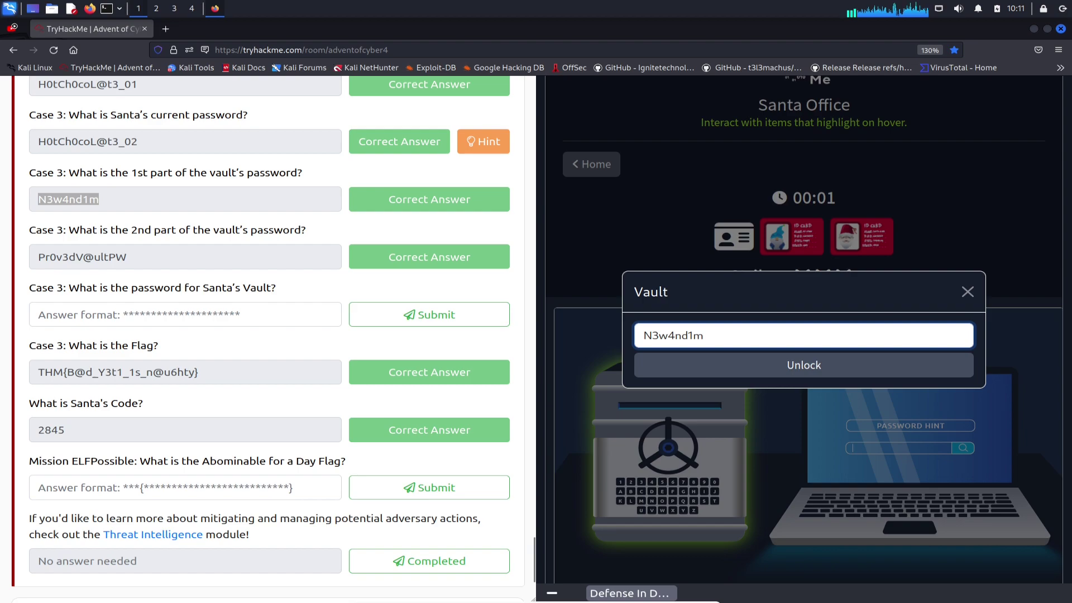
{"action": "triple_click", "coordinate": [82, 257]}
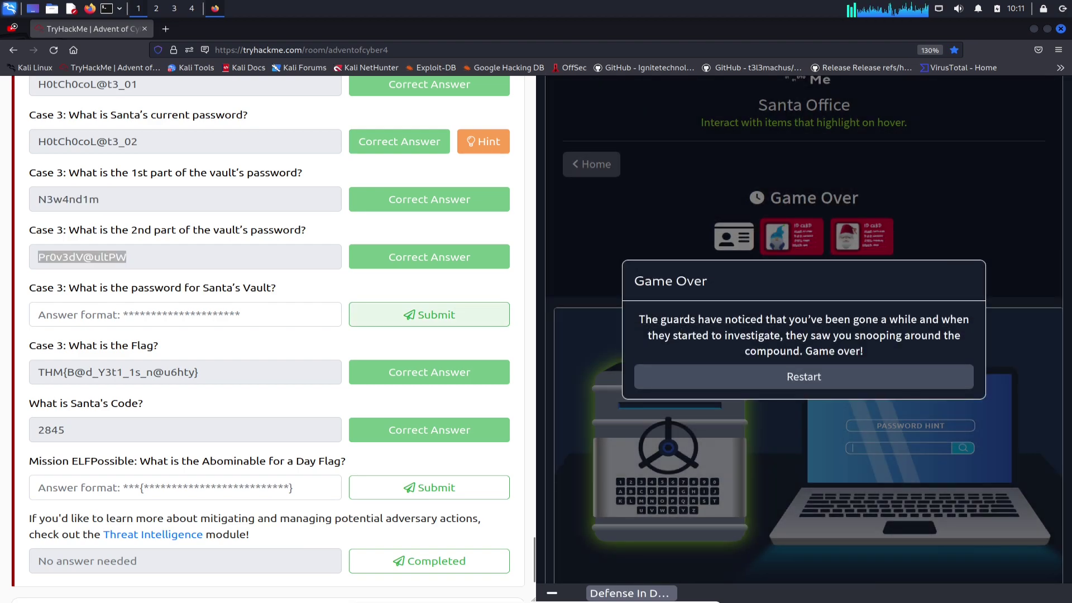
Submit the first and second vault password parts joined together as the Santa's Vault answer.
{"action": "left_click", "coordinate": [39, 314]}
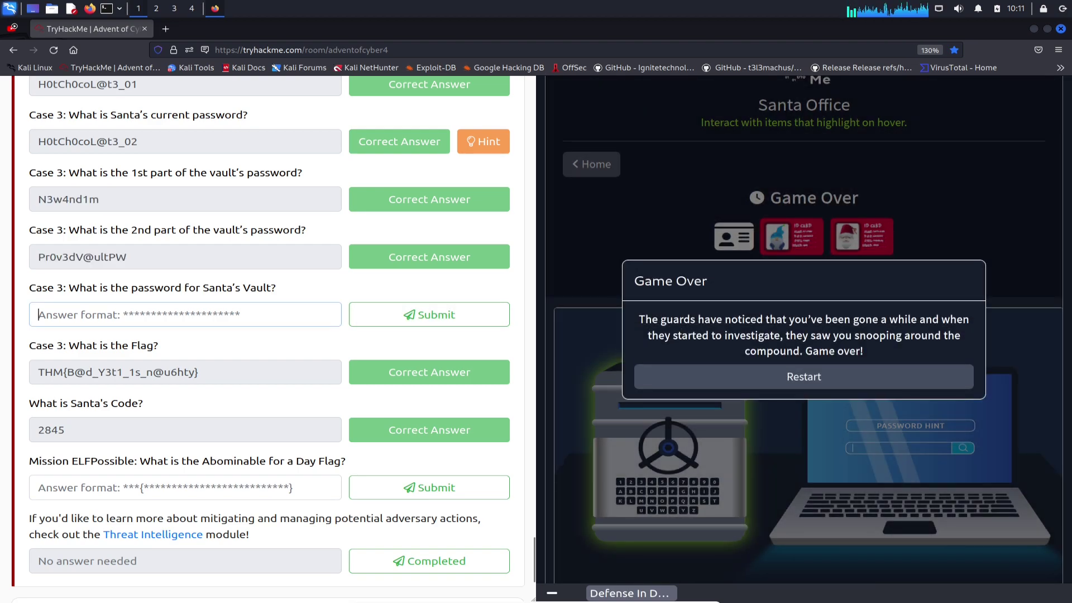
{"action": "triple_click", "coordinate": [69, 199]}
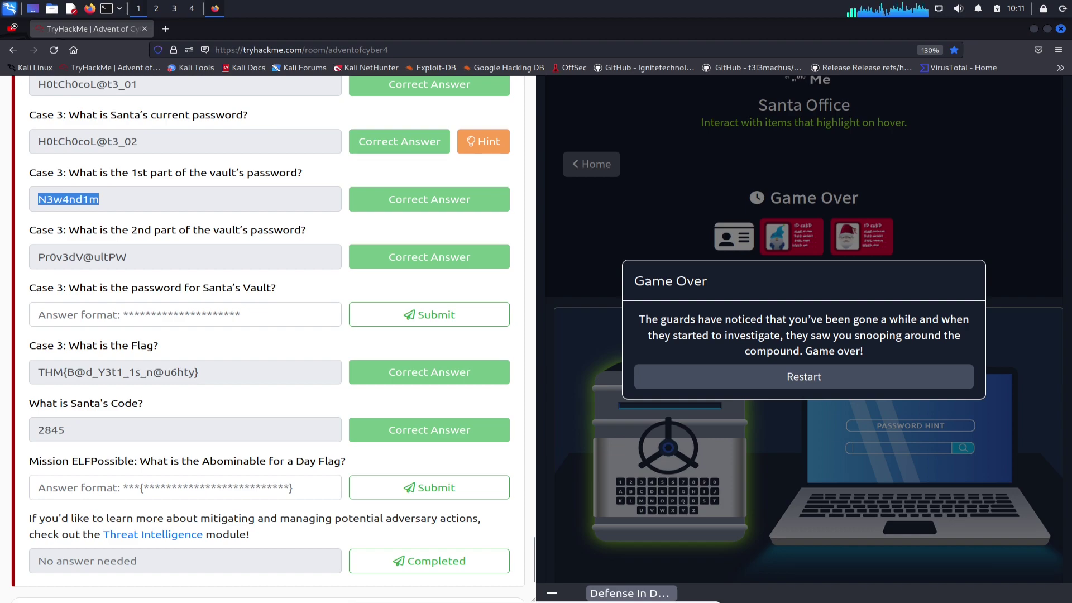
{"action": "left_click", "coordinate": [38, 314]}
{"action": "key", "text": "ctrl+v"}
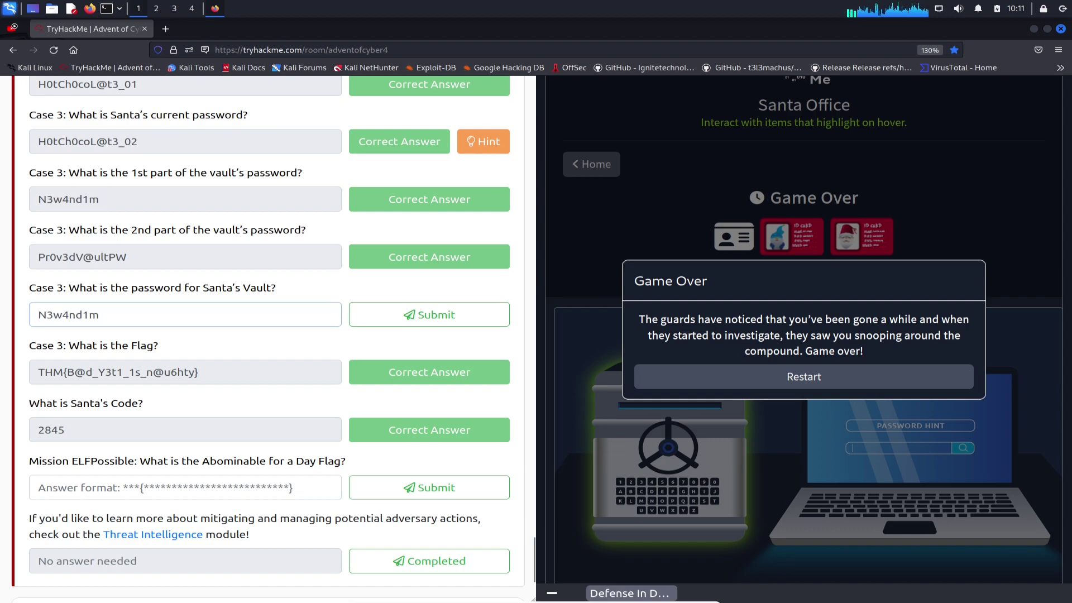
{"action": "double_click", "coordinate": [111, 257]}
{"action": "left_click", "coordinate": [804, 376]}
{"action": "triple_click", "coordinate": [110, 257]}
{"action": "left_click", "coordinate": [99, 314]}
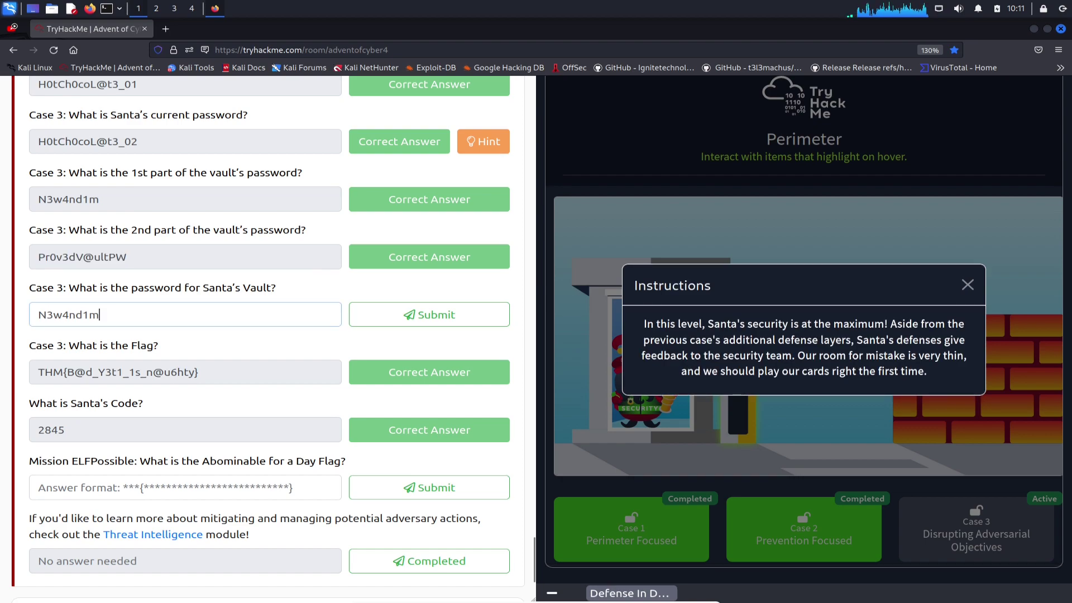
{"action": "key", "text": "ctrl+v"}
{"action": "key", "text": "Return"}
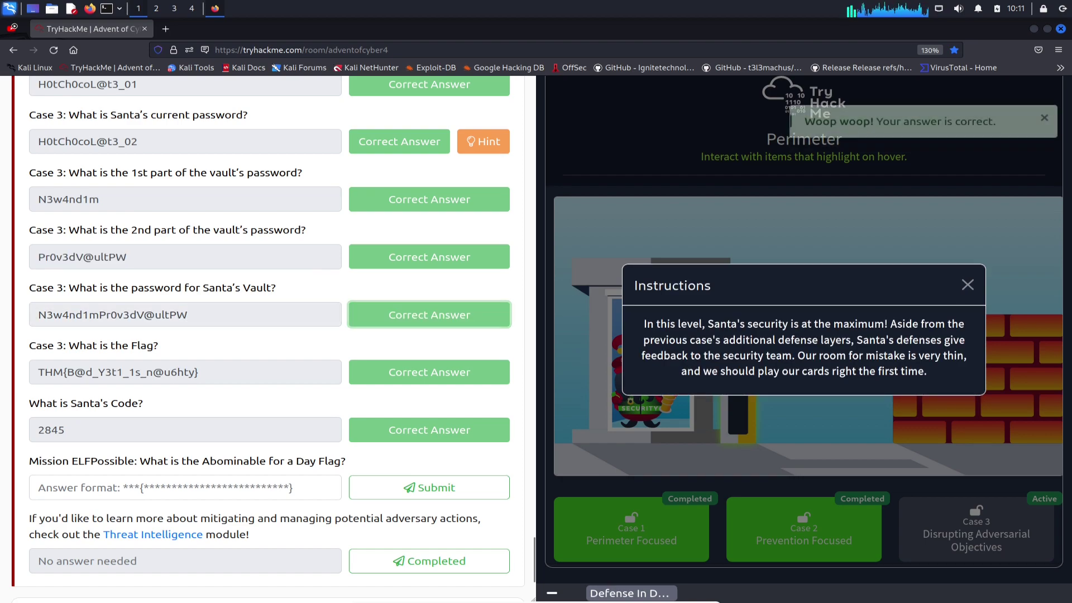
Dismiss the Case 3 instructions, tell the guard 'Delivery for Santa's EA', and pass the gate.
{"action": "scroll", "coordinate": [268, 335], "scroll_direction": "down", "scroll_amount": 3}
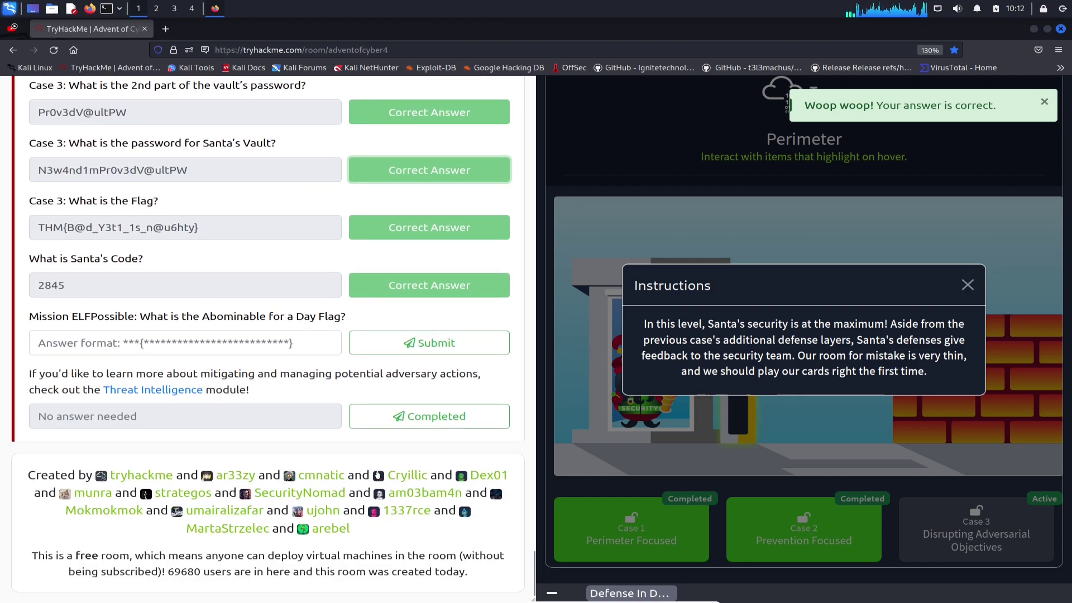
{"action": "left_click", "coordinate": [112, 343]}
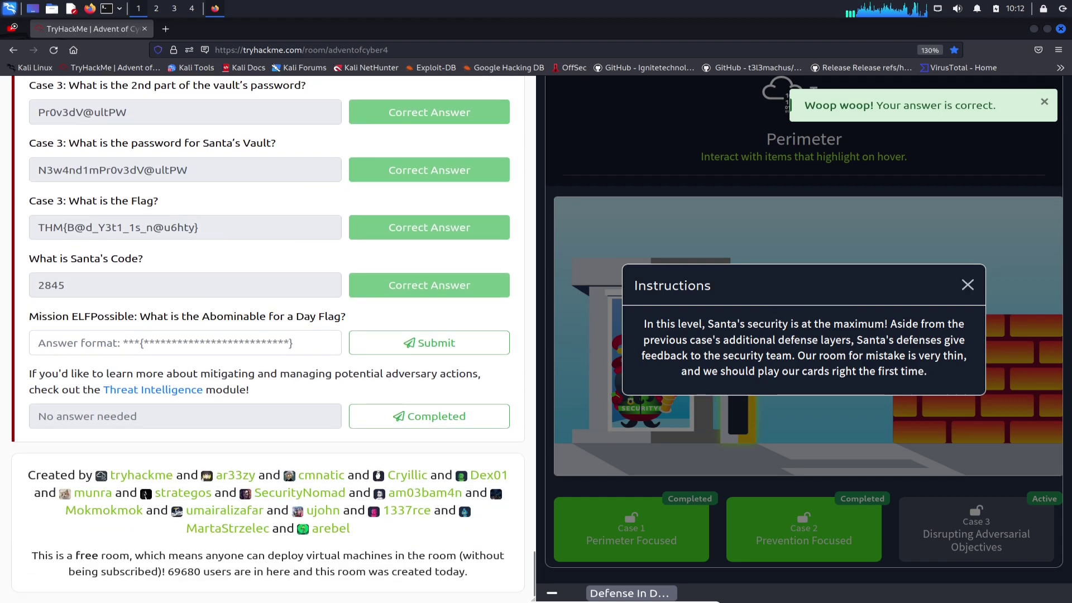
{"action": "left_click", "coordinate": [967, 284]}
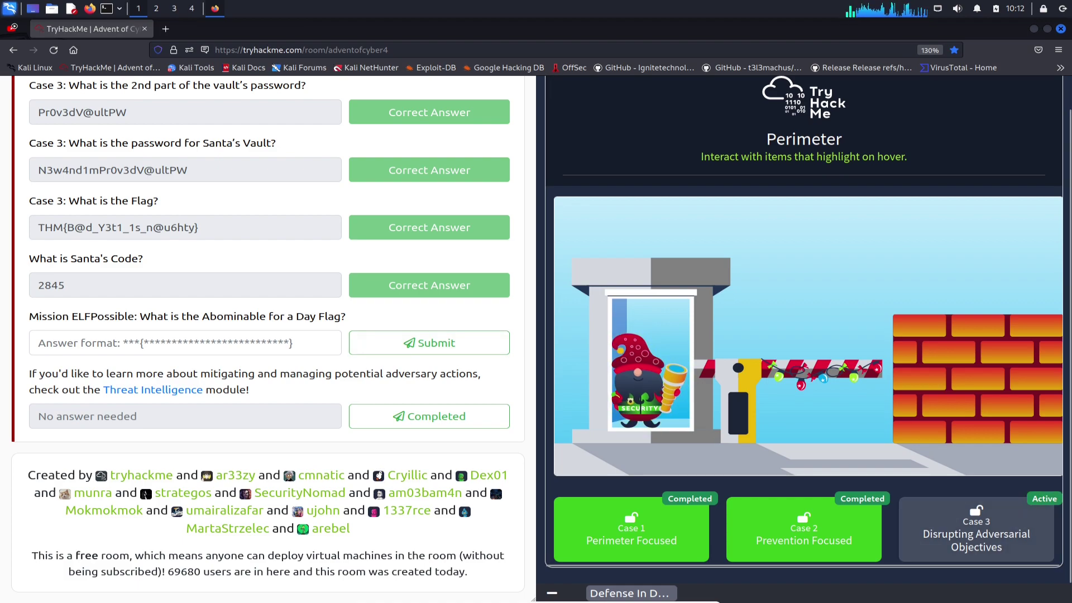
{"action": "left_click", "coordinate": [648, 380]}
{"action": "left_click", "coordinate": [804, 418]}
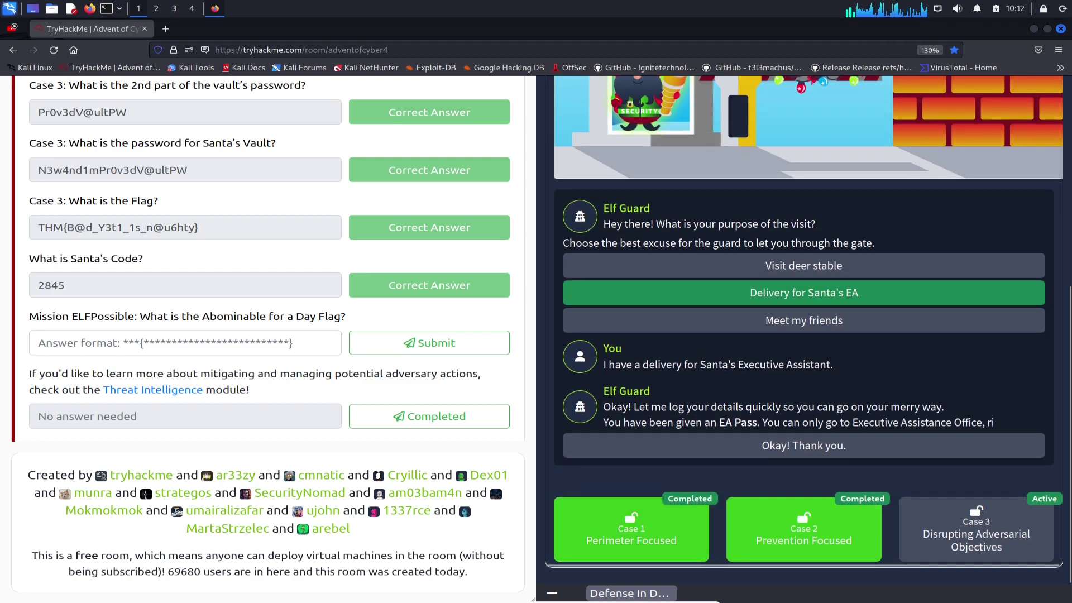
{"action": "left_click", "coordinate": [804, 446]}
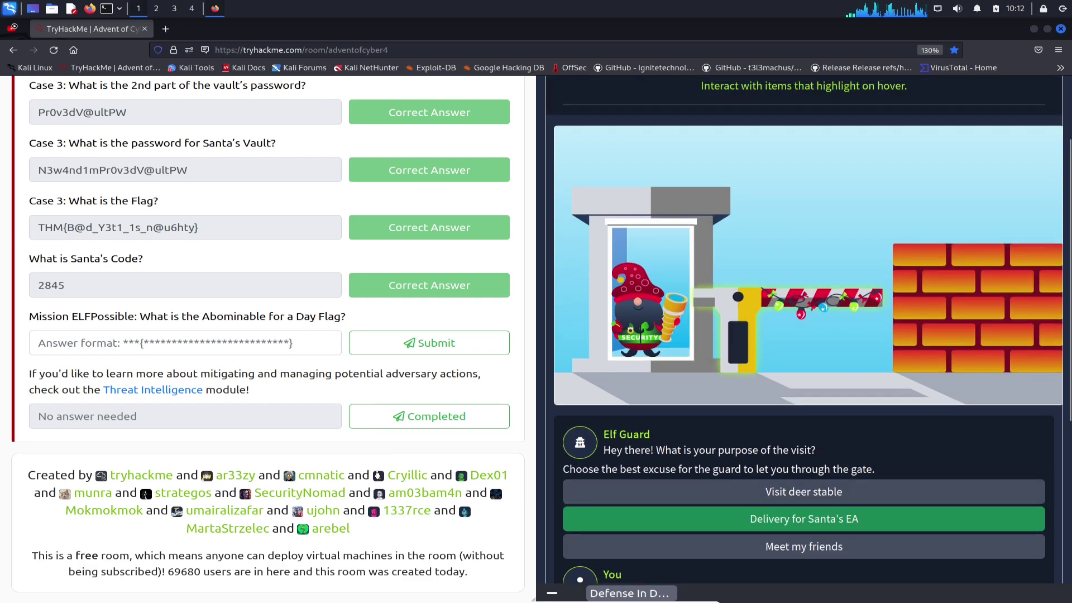
{"action": "left_click", "coordinate": [732, 352]}
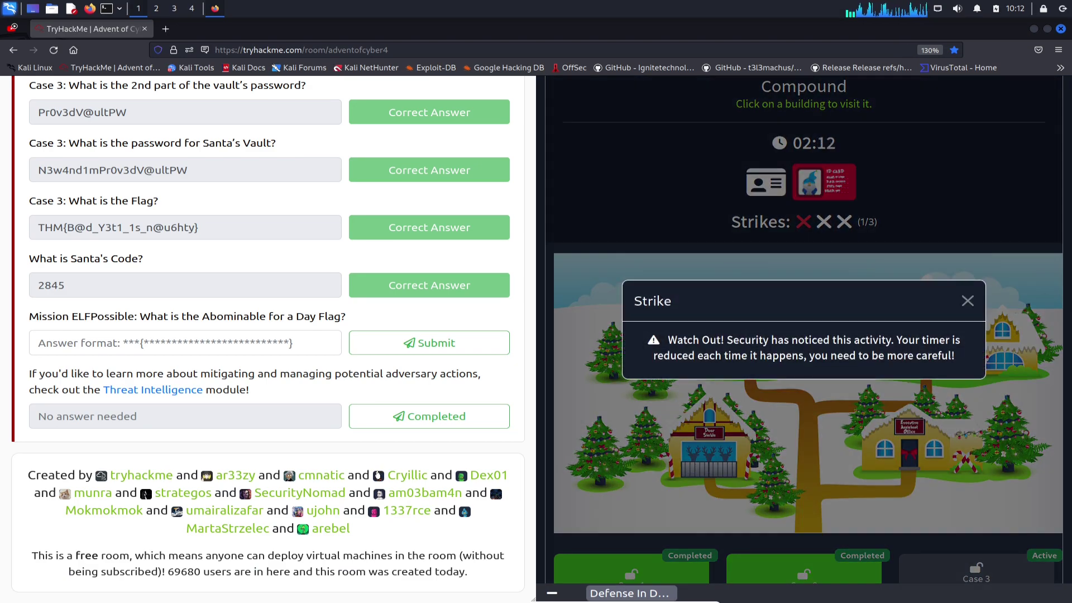
In the Executive Assistant's office, unlock the laptop using the favourite dessert name from the post-it notes.
{"action": "left_click", "coordinate": [968, 301]}
{"action": "left_click", "coordinate": [894, 441]}
{"action": "left_click", "coordinate": [914, 385]}
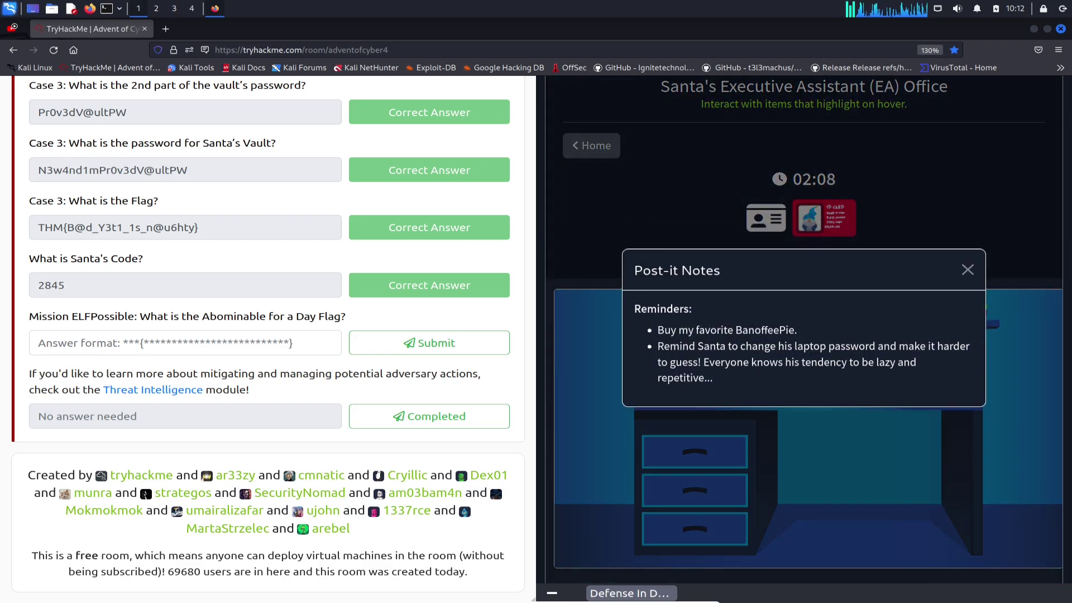
{"action": "double_click", "coordinate": [764, 331]}
{"action": "key", "text": "ctrl+c"}
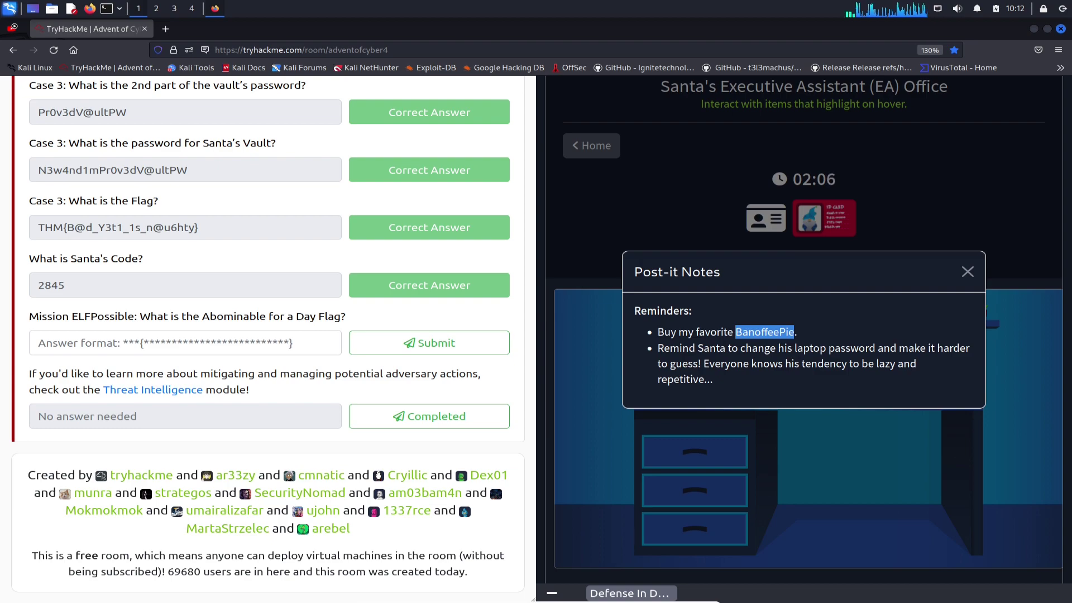
{"action": "key", "text": "Escape"}
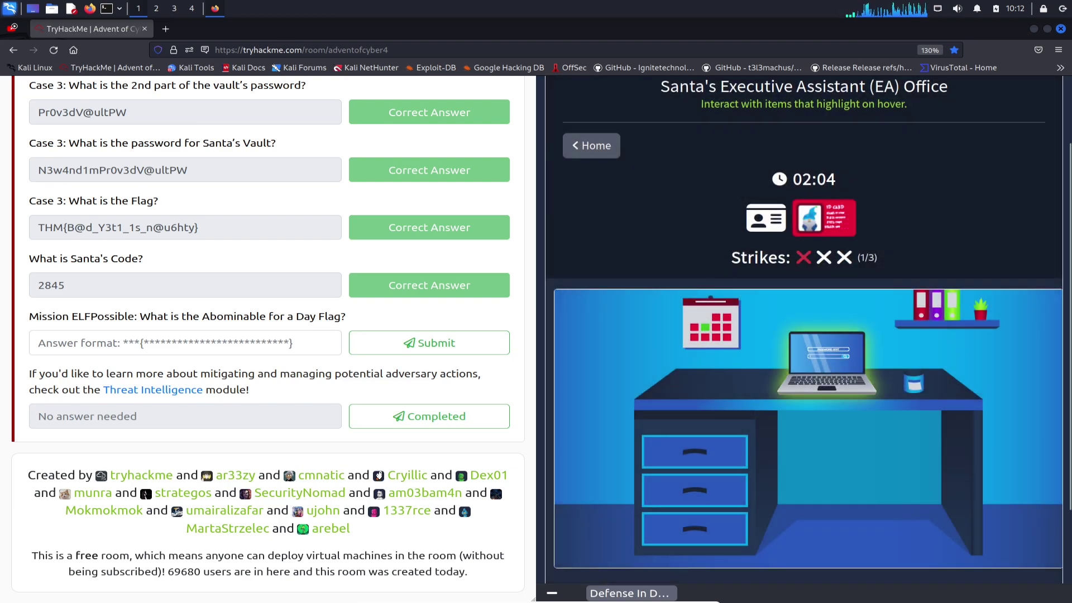
{"action": "left_click", "coordinate": [827, 363]}
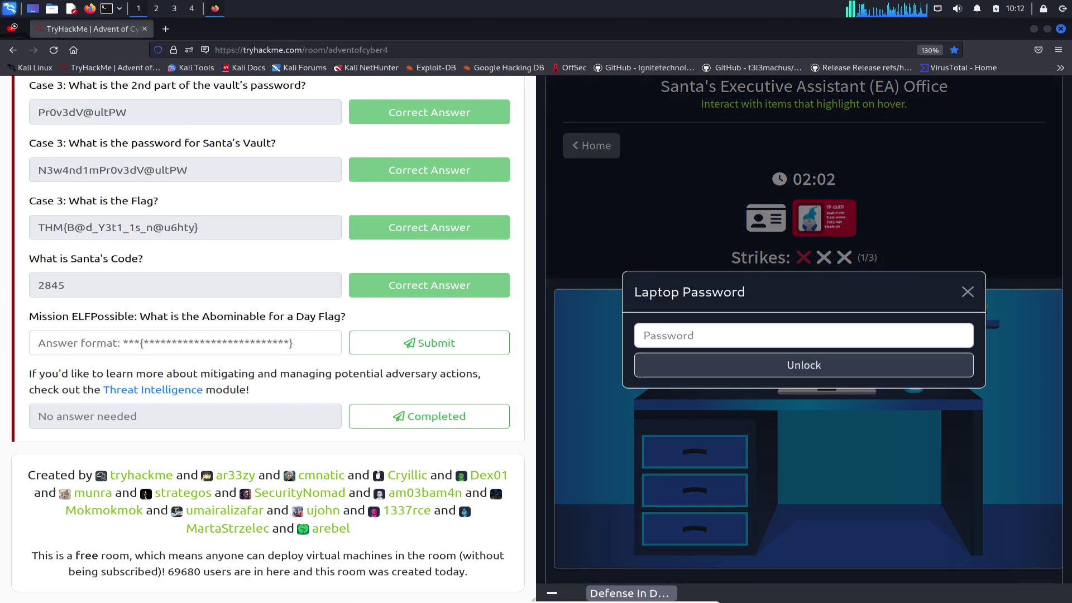
{"action": "left_click", "coordinate": [804, 335]}
{"action": "key", "text": "ctrl+v"}
{"action": "key", "text": "Return"}
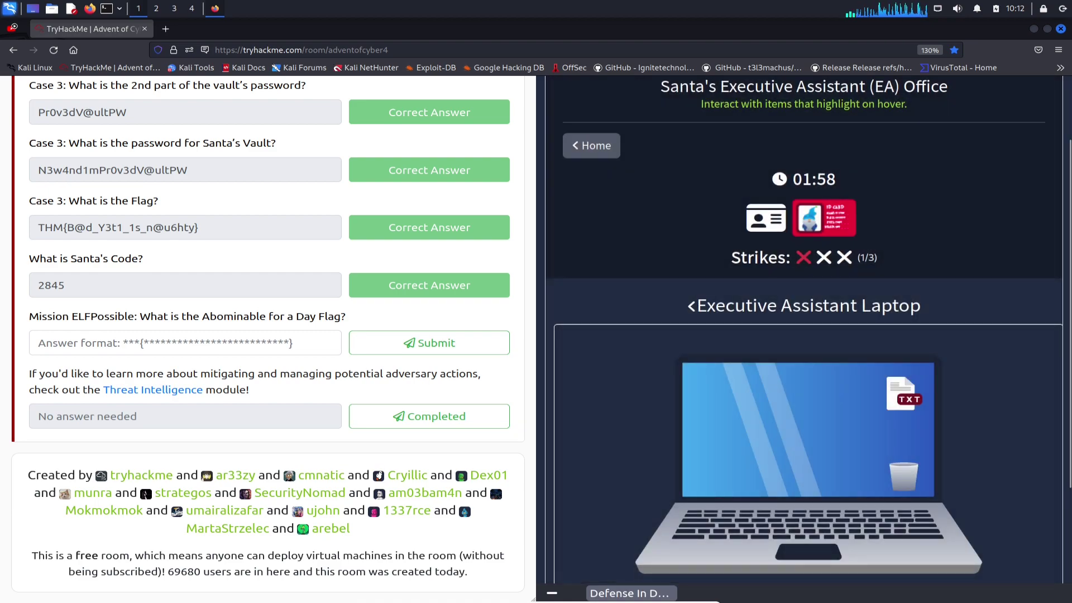
Copy the password from Vault (2/2).txt, check OldPW.txt in the trash, and return to the map.
{"action": "left_click", "coordinate": [903, 393]}
{"action": "left_click", "coordinate": [968, 347]}
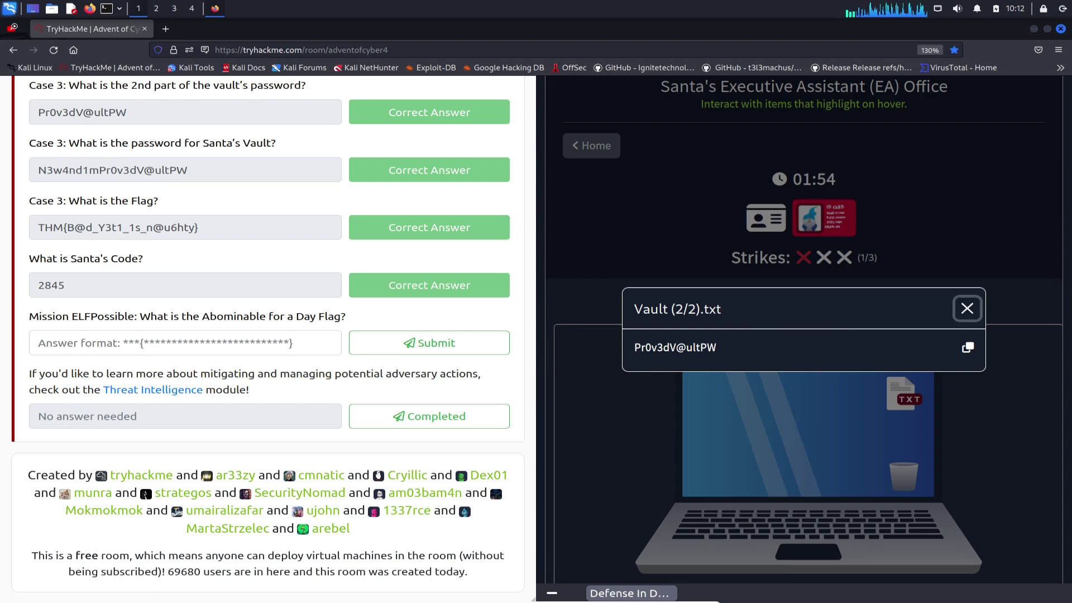
{"action": "left_click", "coordinate": [967, 308]}
{"action": "left_click", "coordinate": [903, 476]}
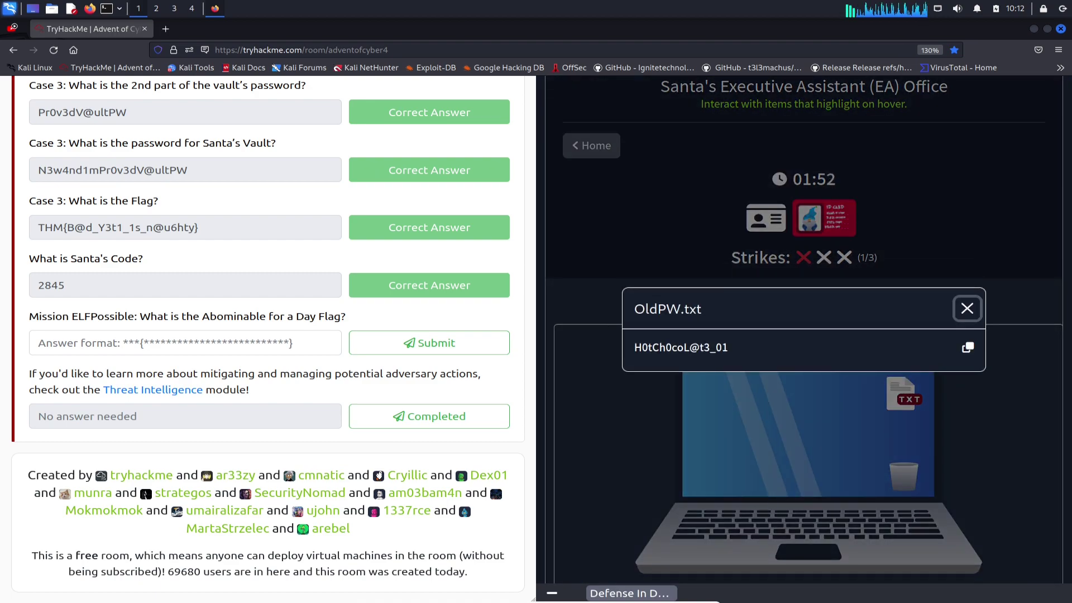
{"action": "left_click", "coordinate": [968, 308]}
{"action": "scroll", "coordinate": [804, 329], "scroll_direction": "down", "scroll_amount": 3}
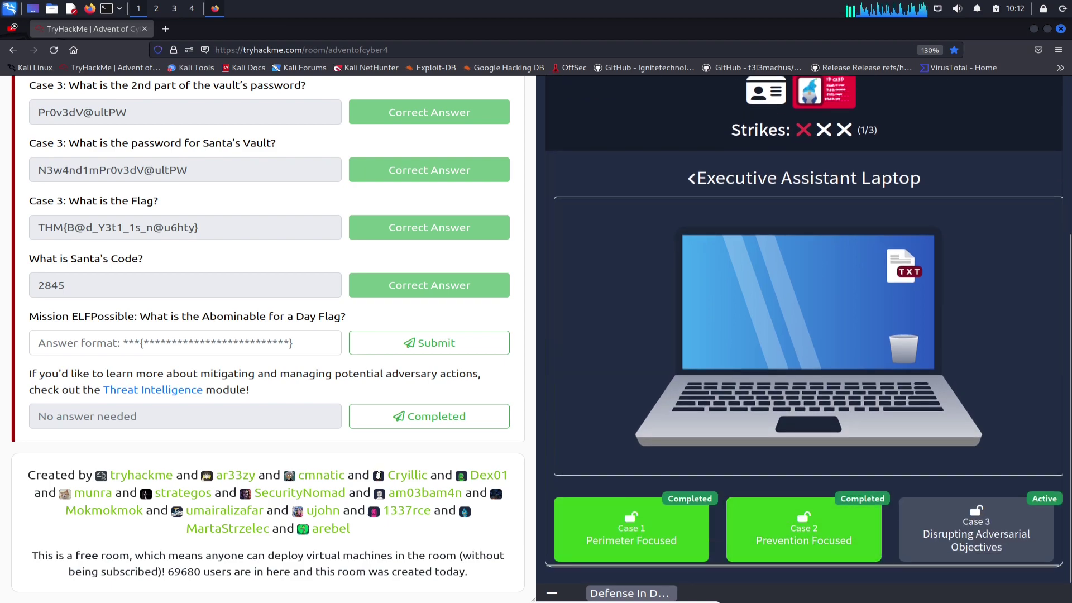
{"action": "scroll", "coordinate": [804, 330], "scroll_direction": "up", "scroll_amount": 3}
{"action": "left_click", "coordinate": [588, 230]}
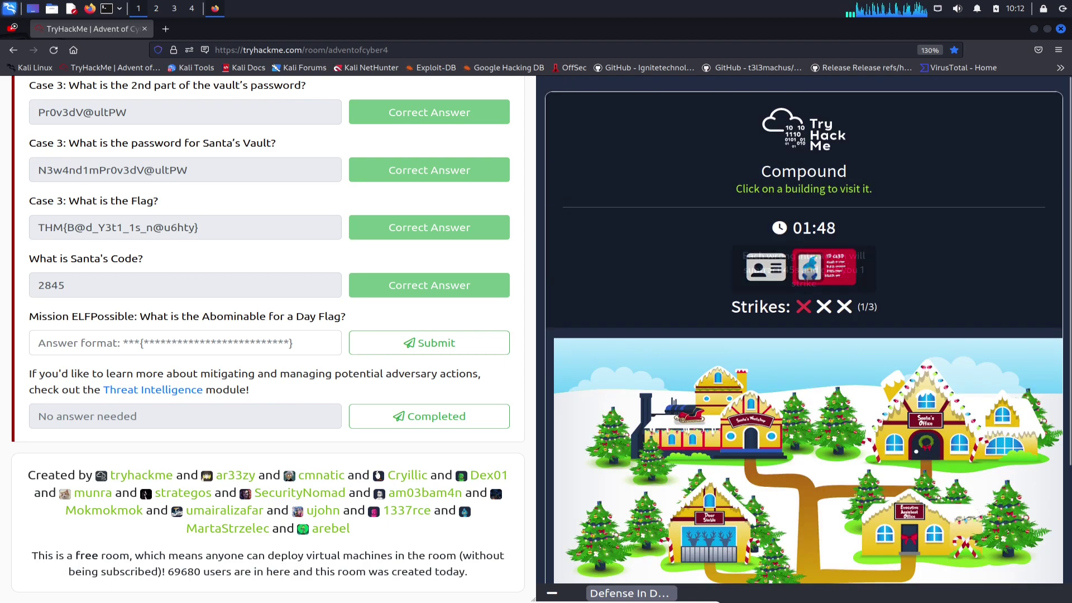
Read the Stack of Papers in the office desk drawer and take the Santa ID card.
{"action": "scroll", "coordinate": [804, 330], "scroll_direction": "down", "scroll_amount": 3}
{"action": "left_click", "coordinate": [916, 310]}
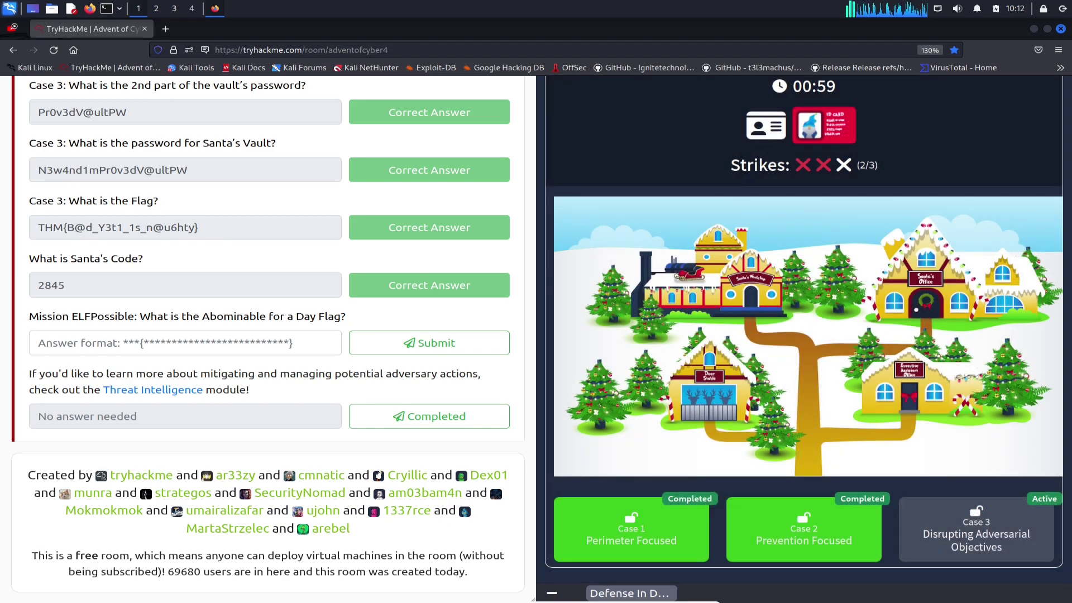
{"action": "left_click", "coordinate": [916, 309]}
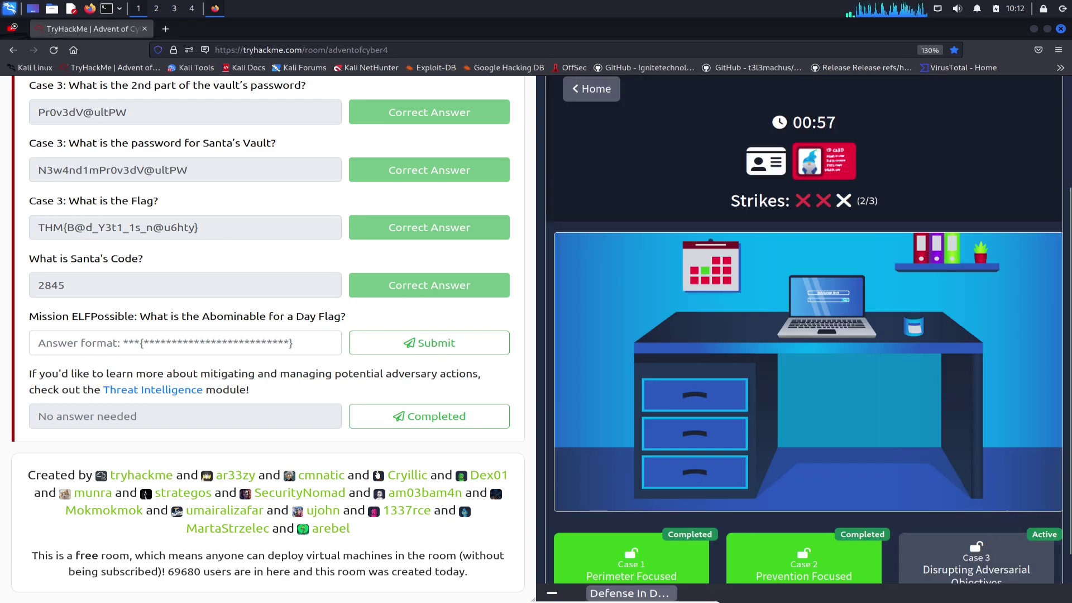
{"action": "left_click", "coordinate": [695, 395]}
{"action": "left_click", "coordinate": [798, 380]}
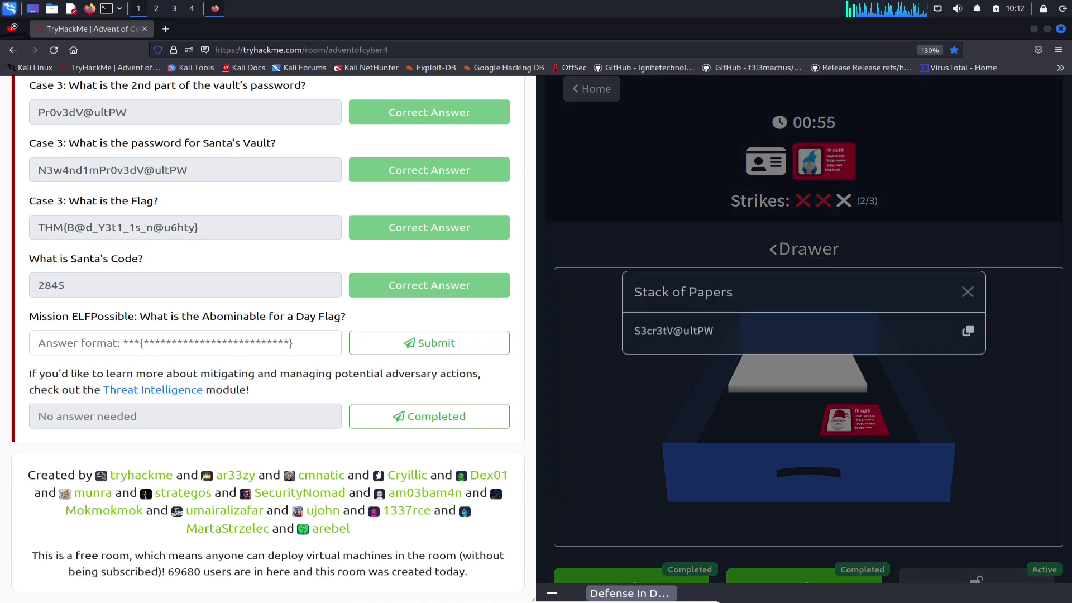
{"action": "left_click", "coordinate": [967, 308]}
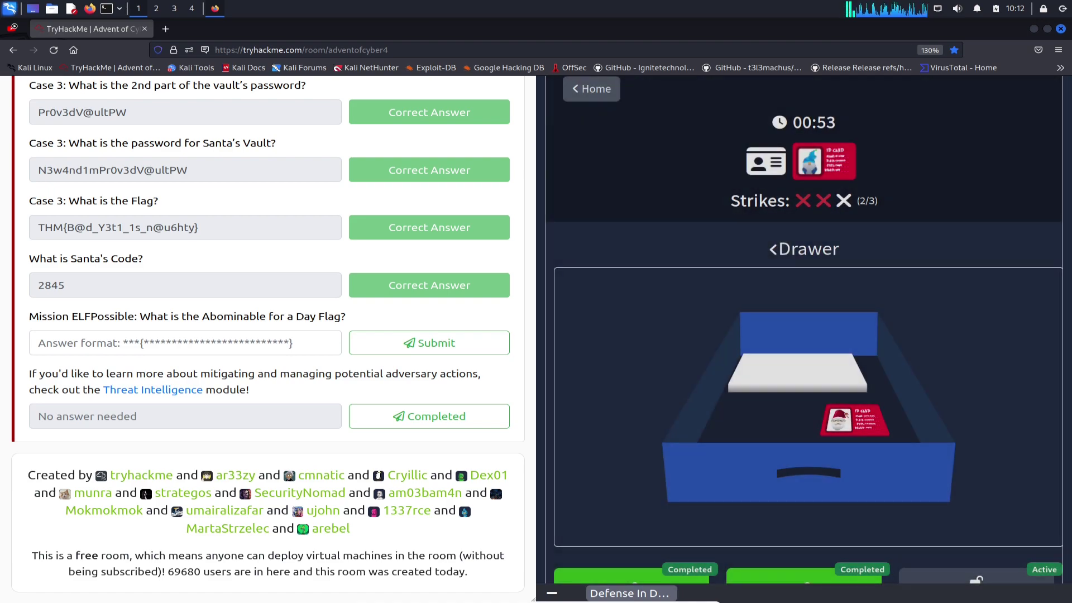
{"action": "left_click", "coordinate": [855, 420]}
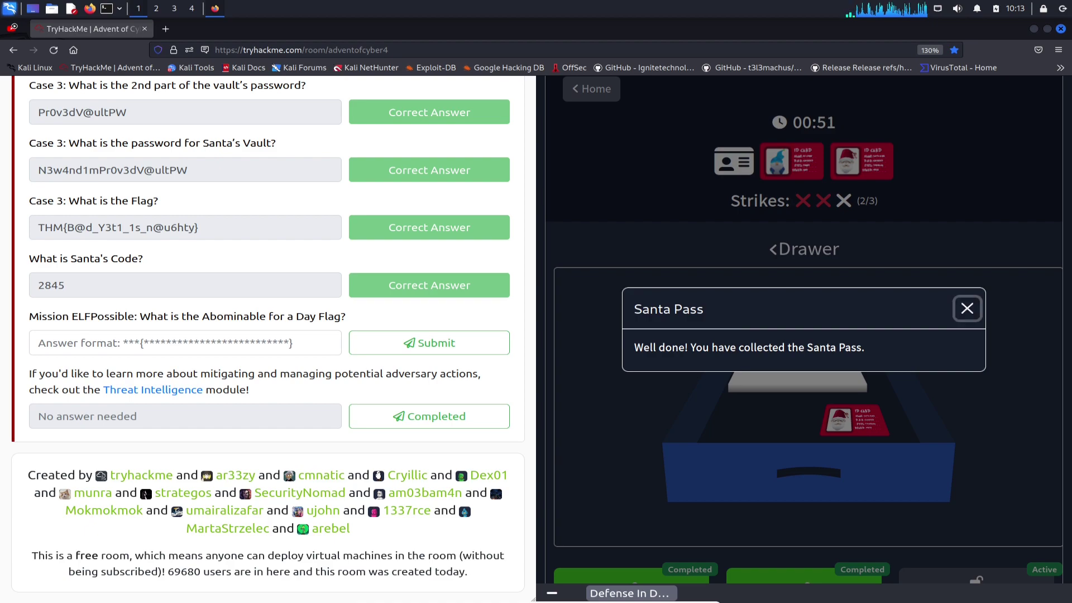
{"action": "left_click", "coordinate": [968, 308]}
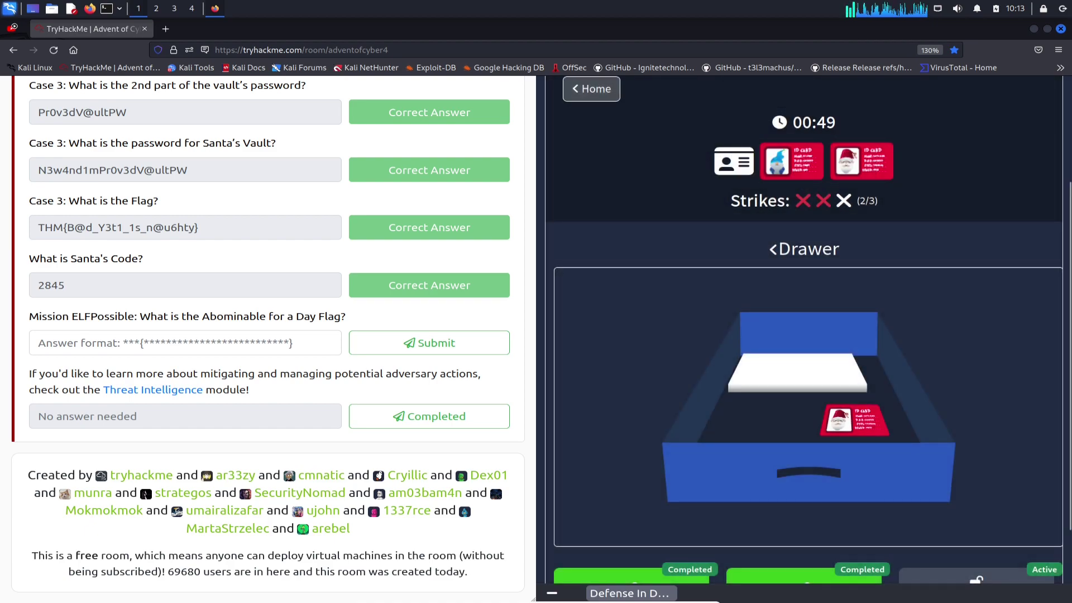
Go back to the compound, enter Santa's Office and open the vault's password prompt.
{"action": "left_click", "coordinate": [804, 249]}
{"action": "left_click", "coordinate": [917, 309]}
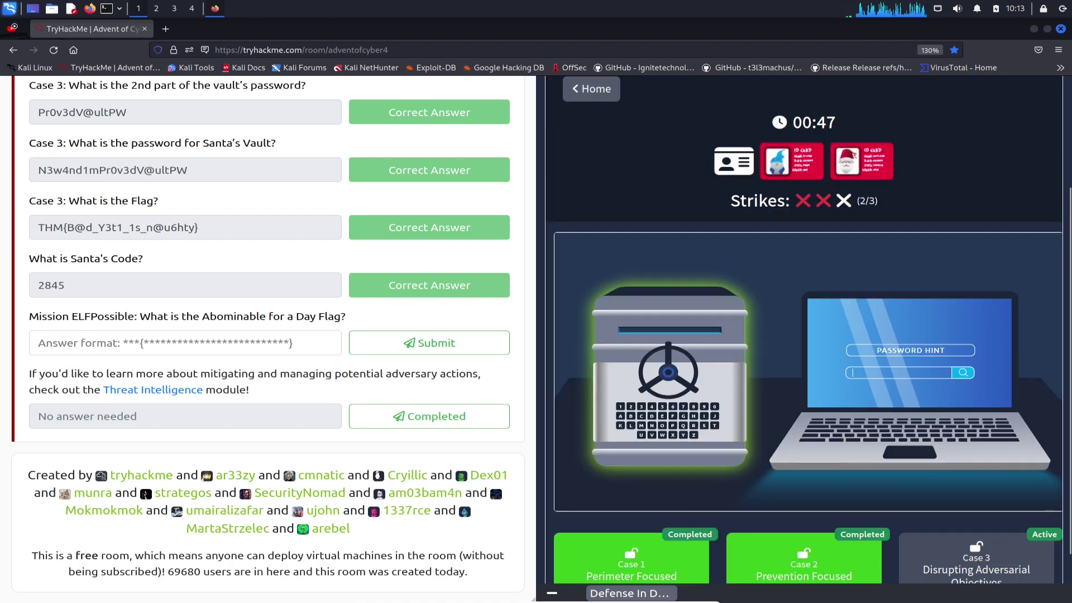
{"action": "left_click", "coordinate": [670, 374]}
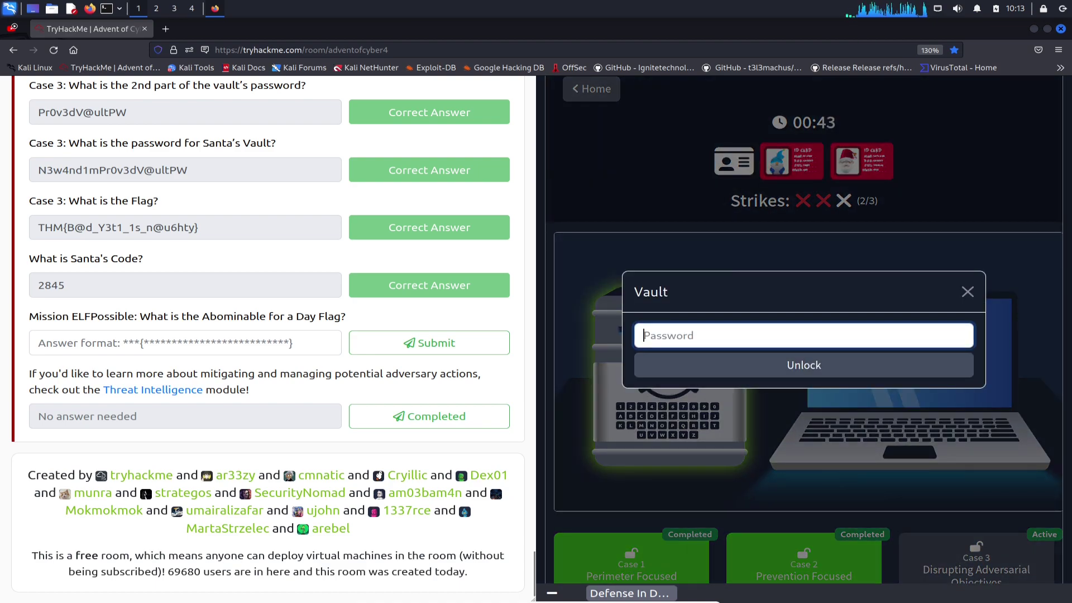
Unlock Santa's vault by pasting the Santa's Vault answer as its password.
{"action": "scroll", "coordinate": [268, 335], "scroll_direction": "up", "scroll_amount": 3}
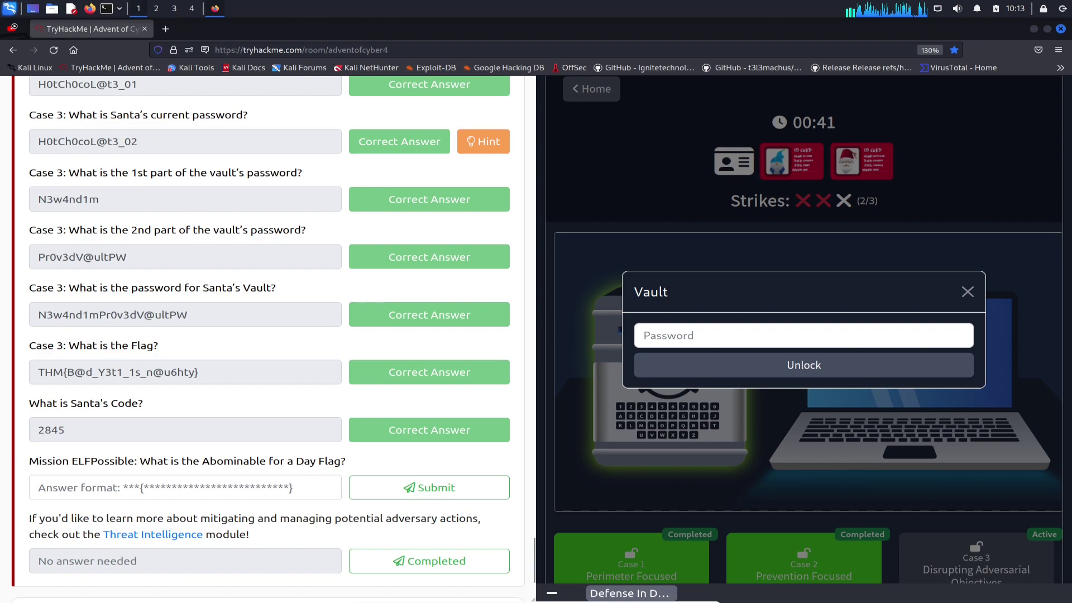
{"action": "left_click_drag", "start_coordinate": [188, 315], "coordinate": [37, 315]}
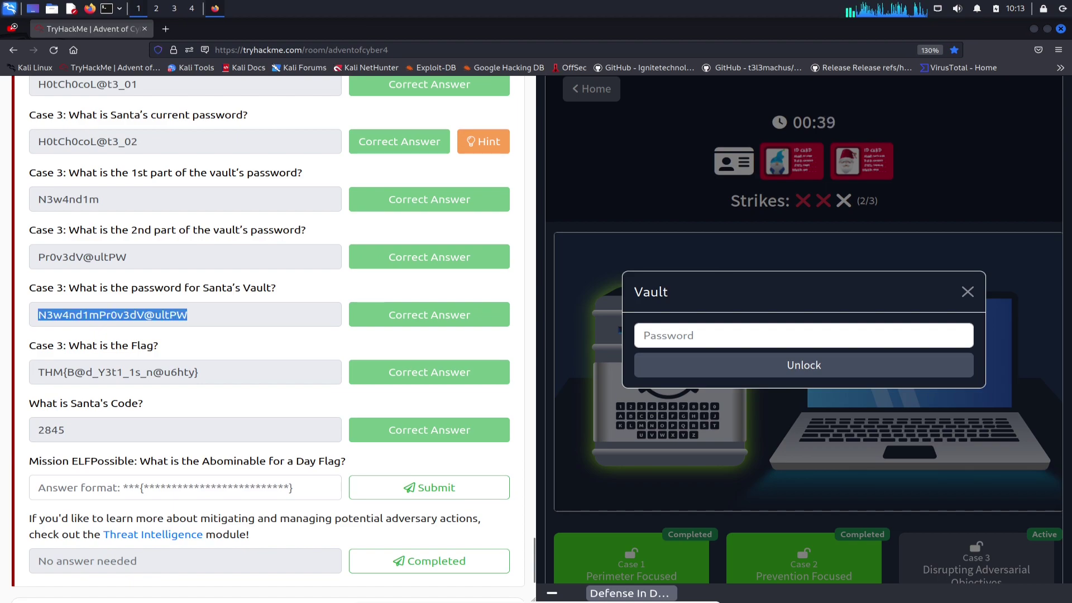
{"action": "left_click", "coordinate": [804, 335]}
{"action": "key", "text": "ctrl+v"}
{"action": "key", "text": "Return"}
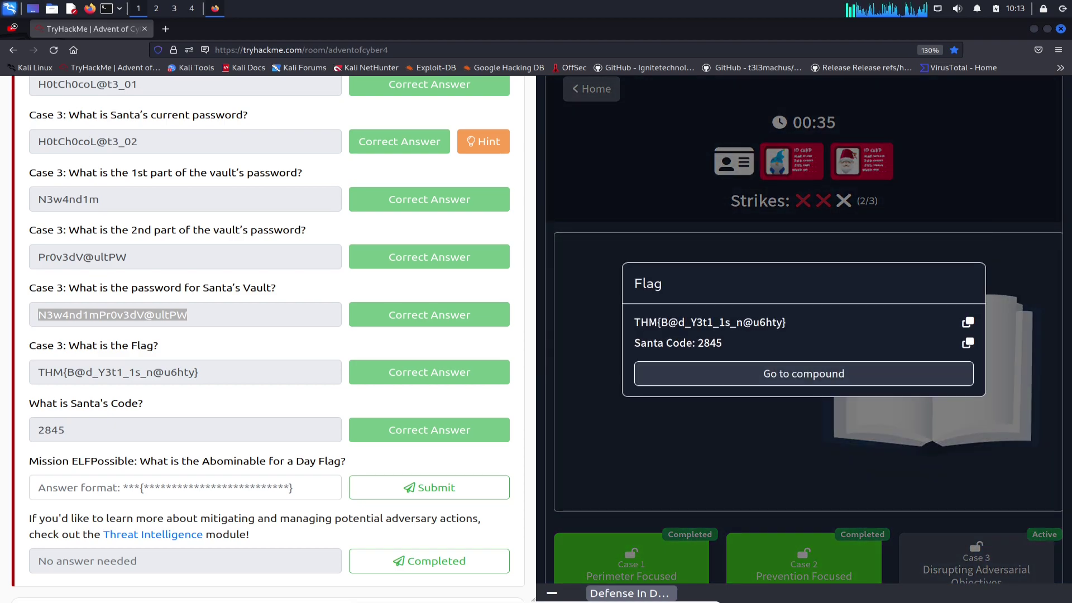
Return to the compound and enter the Santa Code to open the final lock.
{"action": "left_click", "coordinate": [804, 373]}
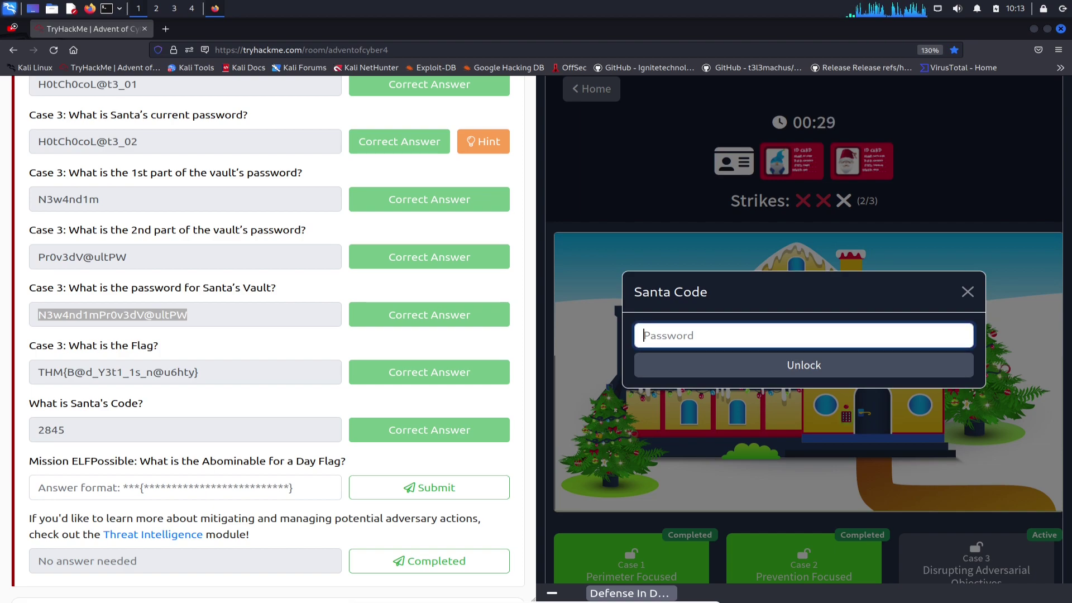
{"action": "type", "text": "2845"}
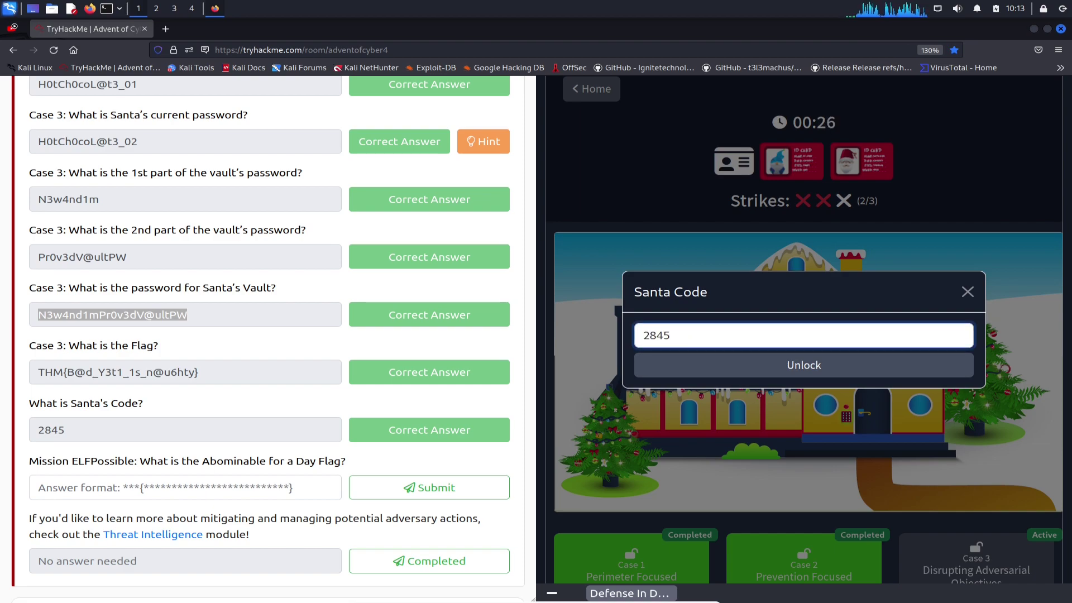
{"action": "key", "text": "Return"}
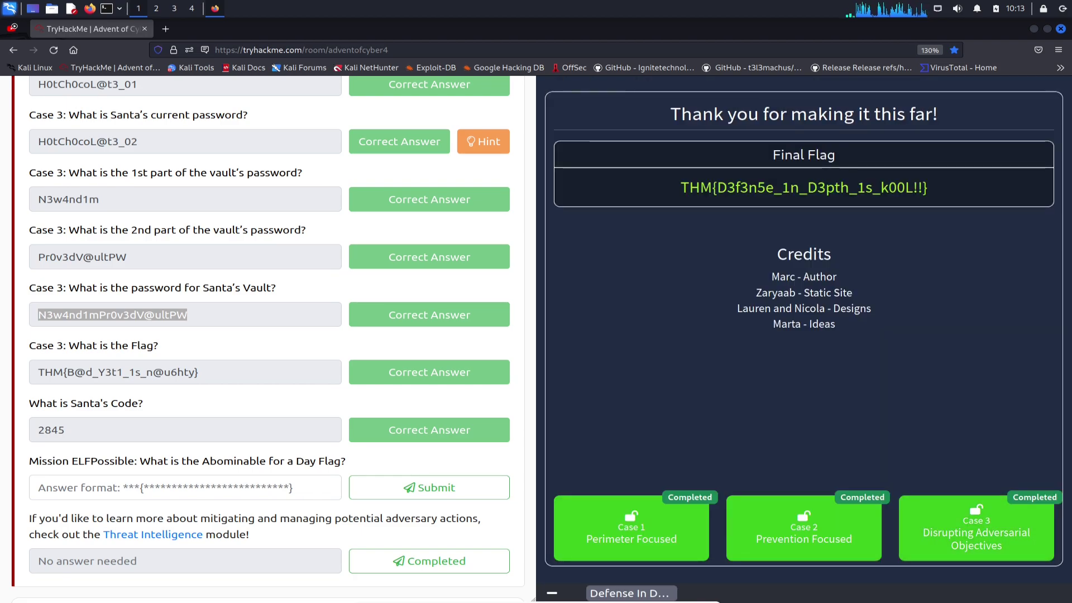
Submit the copied final flag as the Abominable for a Day answer and mark the last question complete.
{"action": "left_click_drag", "start_coordinate": [930, 187], "coordinate": [678, 187]}
{"action": "right_click", "coordinate": [716, 199]}
{"action": "left_click", "coordinate": [740, 203]}
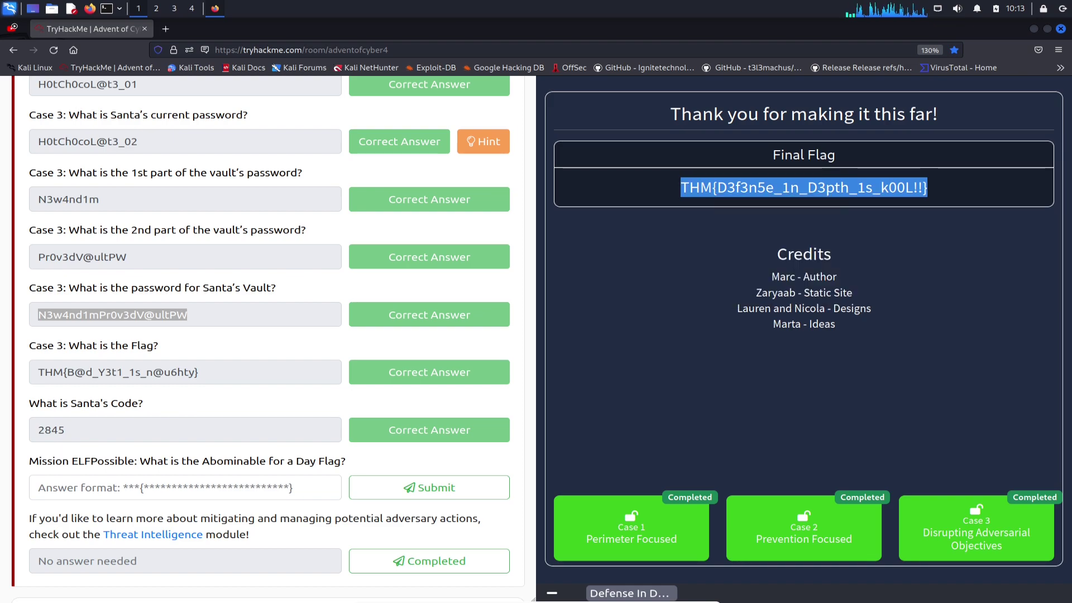
{"action": "left_click", "coordinate": [185, 487]}
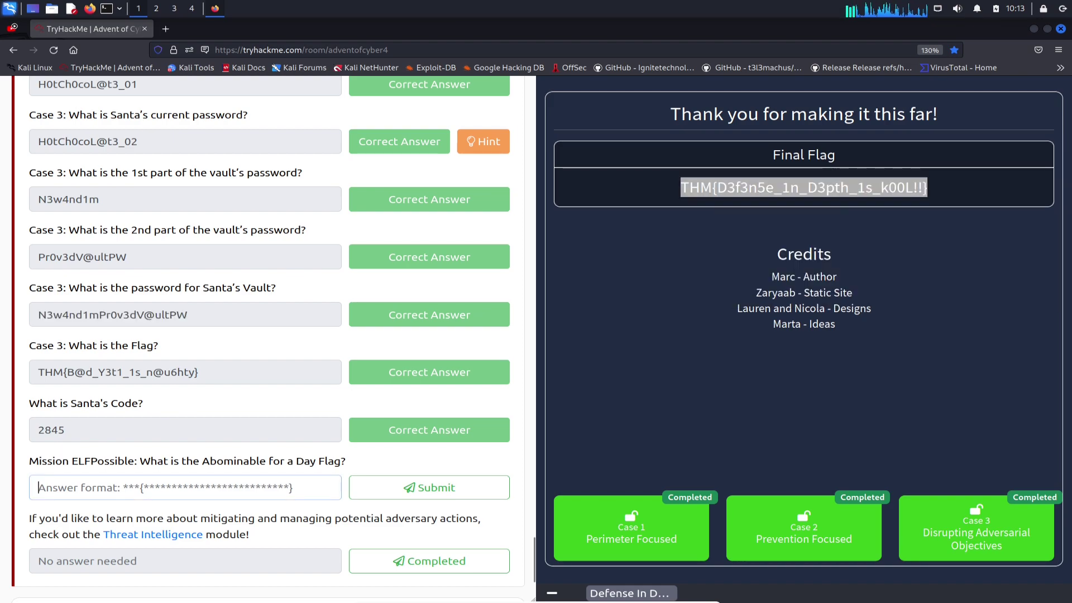
{"action": "key", "text": "ctrl+v"}
{"action": "left_click", "coordinate": [429, 488]}
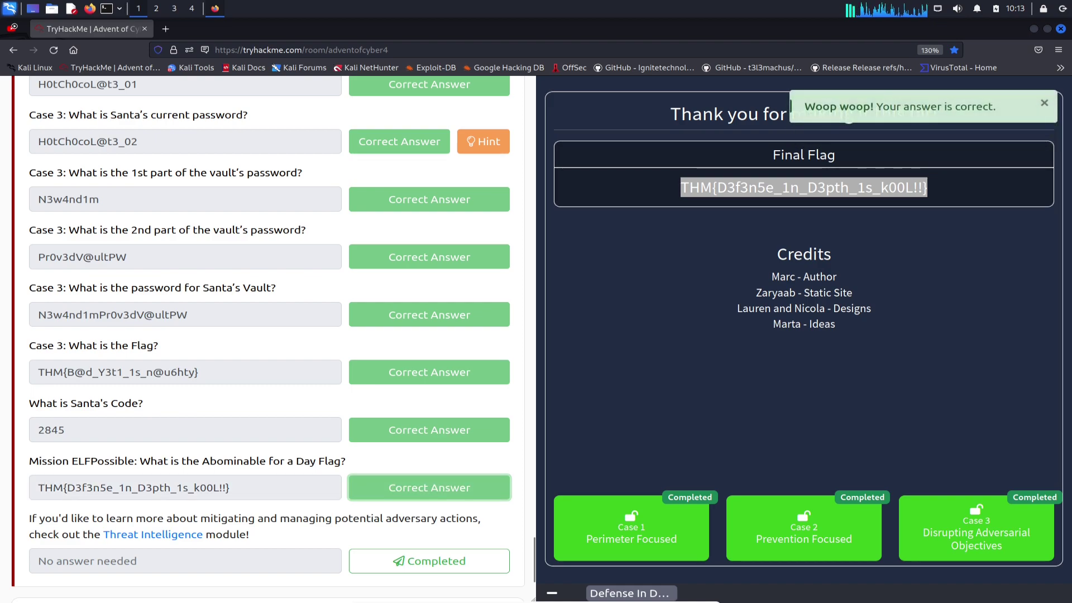
{"action": "left_click", "coordinate": [429, 561]}
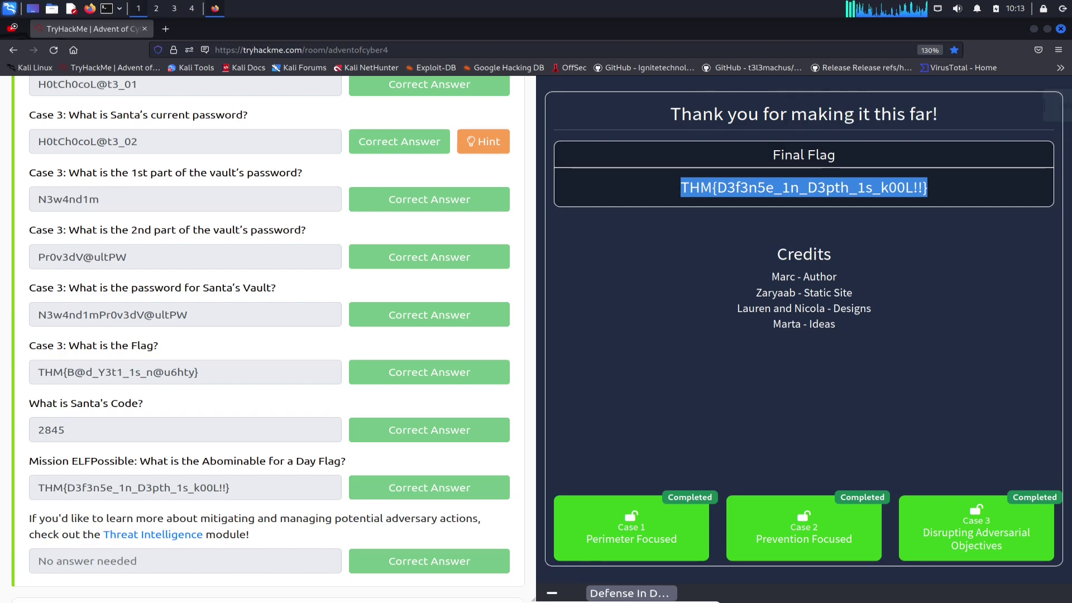
{"action": "left_click", "coordinate": [552, 593]}
Scroll down the Day 23 room page to the Answer the questions below section.
{"action": "scroll", "coordinate": [266, 302], "scroll_direction": "down", "scroll_amount": 5}
{"action": "scroll", "coordinate": [266, 301], "scroll_direction": "down", "scroll_amount": 20}
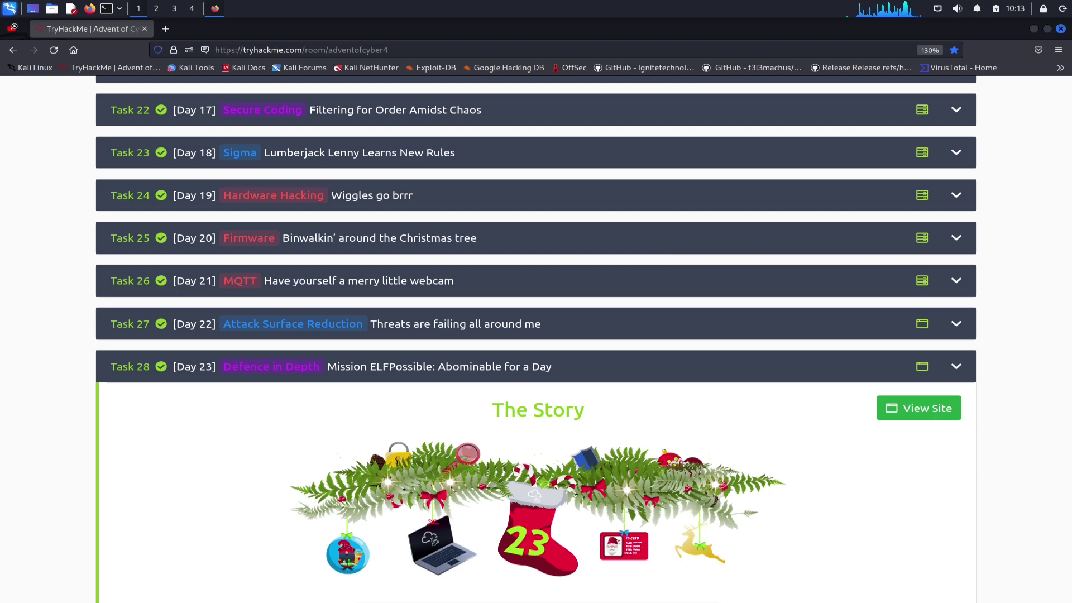
{"action": "scroll", "coordinate": [611, 79], "scroll_direction": "down", "scroll_amount": 8}
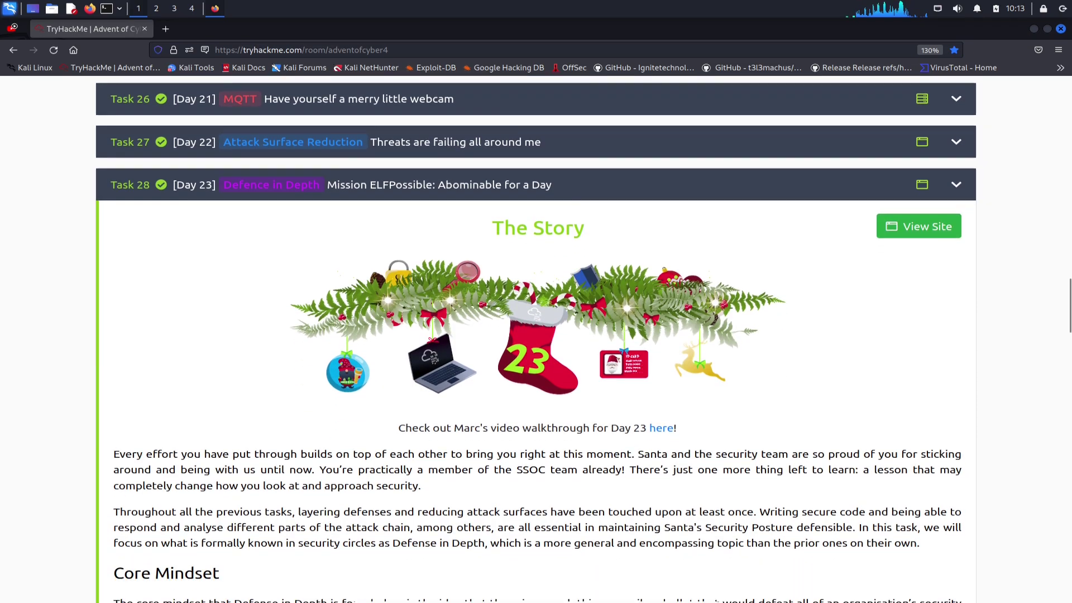
{"action": "scroll", "coordinate": [612, 79], "scroll_direction": "down", "scroll_amount": 18}
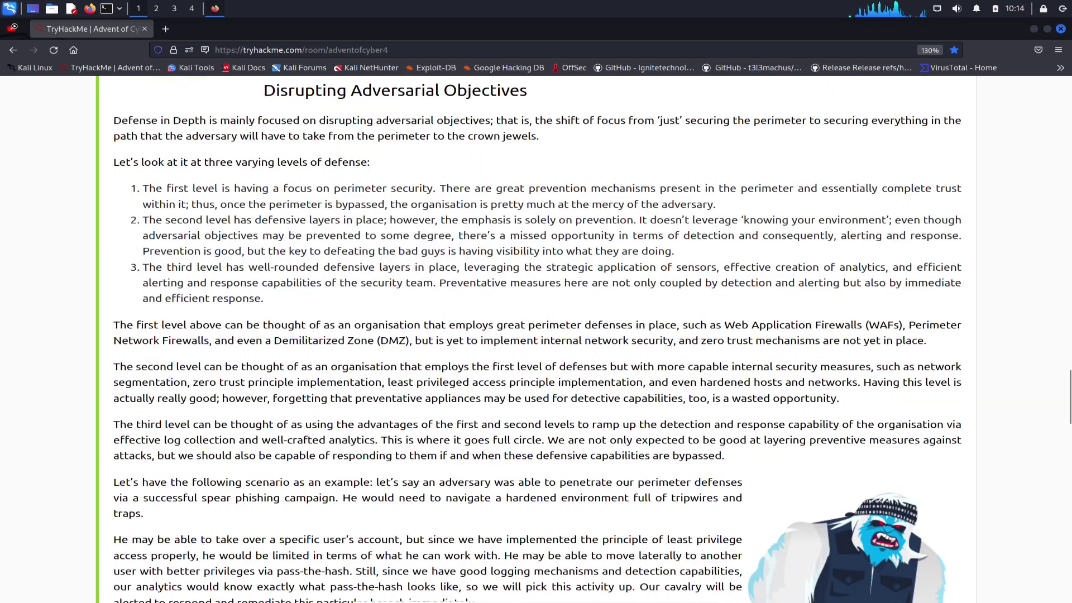
{"action": "scroll", "coordinate": [536, 340], "scroll_direction": "down", "scroll_amount": 12}
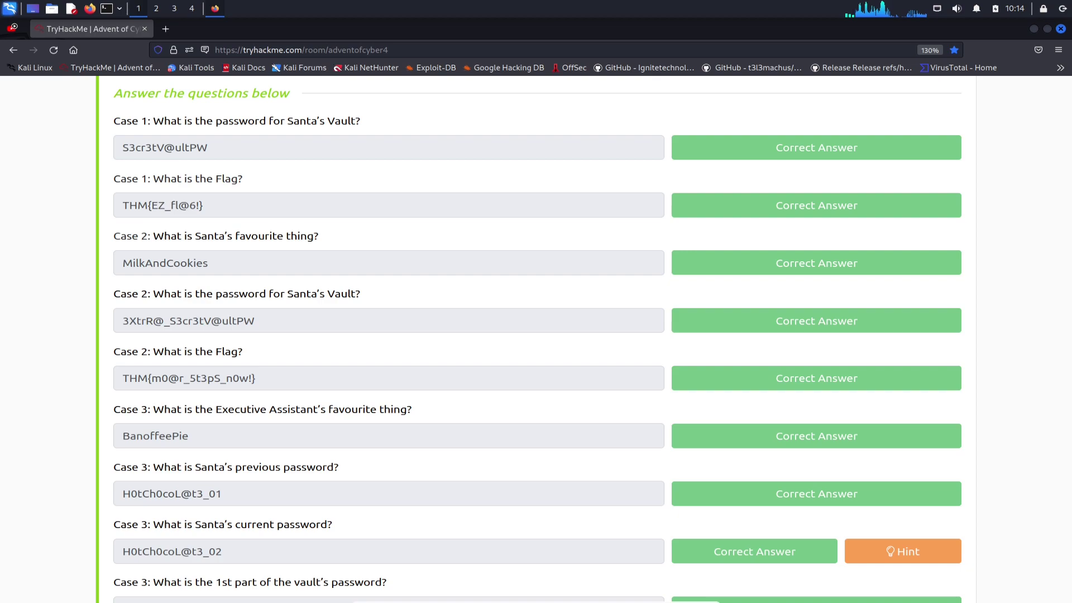
{"action": "scroll", "coordinate": [536, 339], "scroll_direction": "down", "scroll_amount": 3}
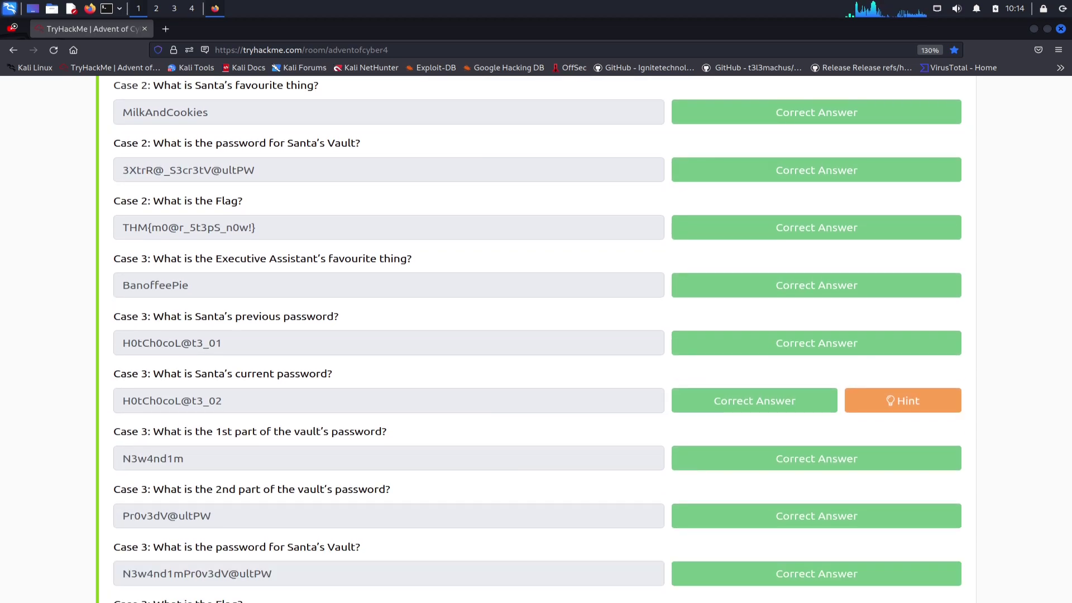
{"action": "scroll", "coordinate": [536, 339], "scroll_direction": "down", "scroll_amount": 4}
{"action": "scroll", "coordinate": [536, 339], "scroll_direction": "down", "scroll_amount": 2}
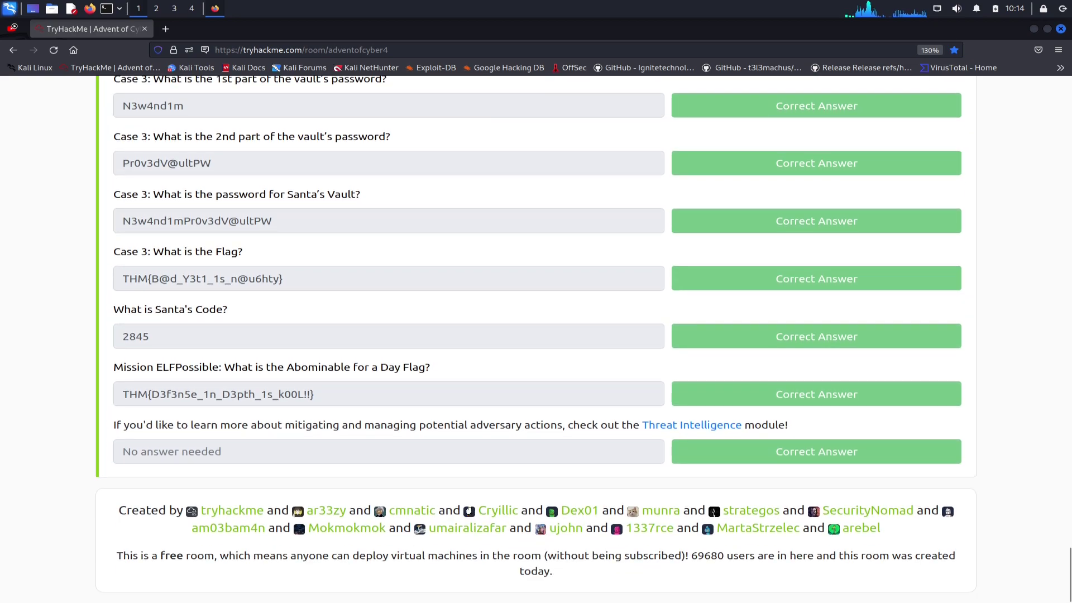